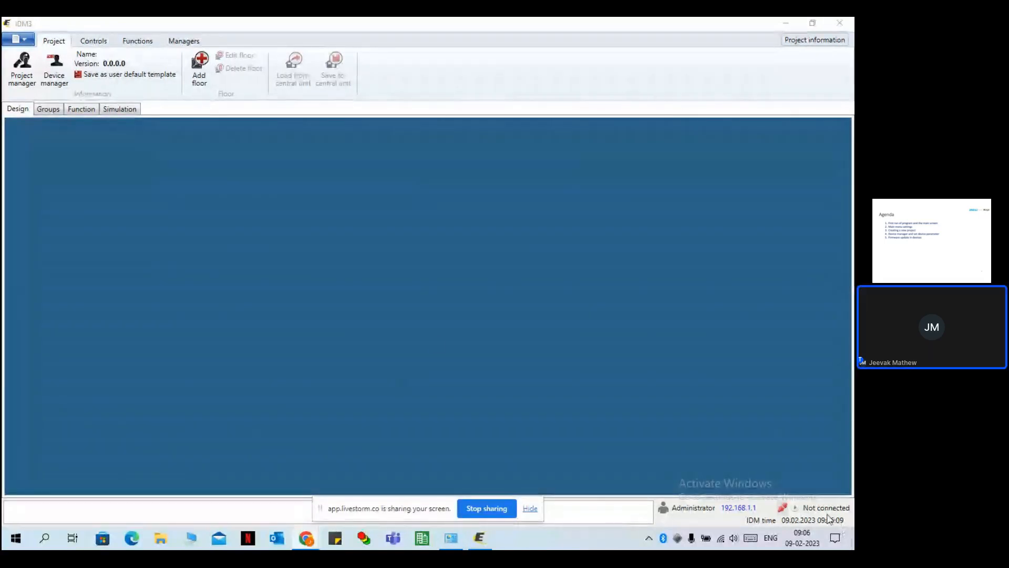
# Open the application menu listing New project, Open, Save and the three recent .elp projects.
pyautogui.click(20, 43)
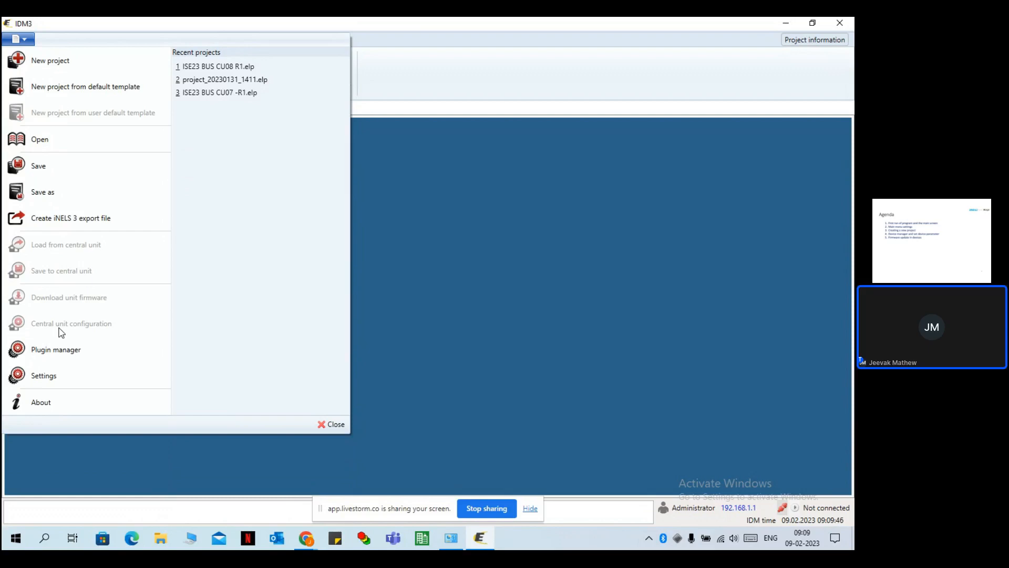
# Enable 'Auto open wire manager' under Other settings in Program settings and confirm.
pyautogui.click(45, 375)
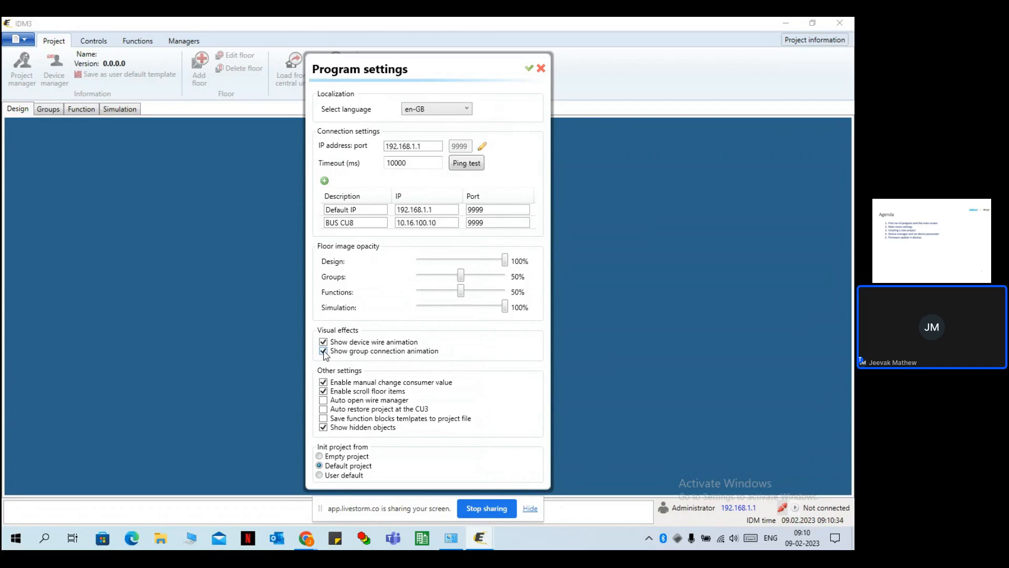
pyautogui.click(323, 401)
pyautogui.click(530, 69)
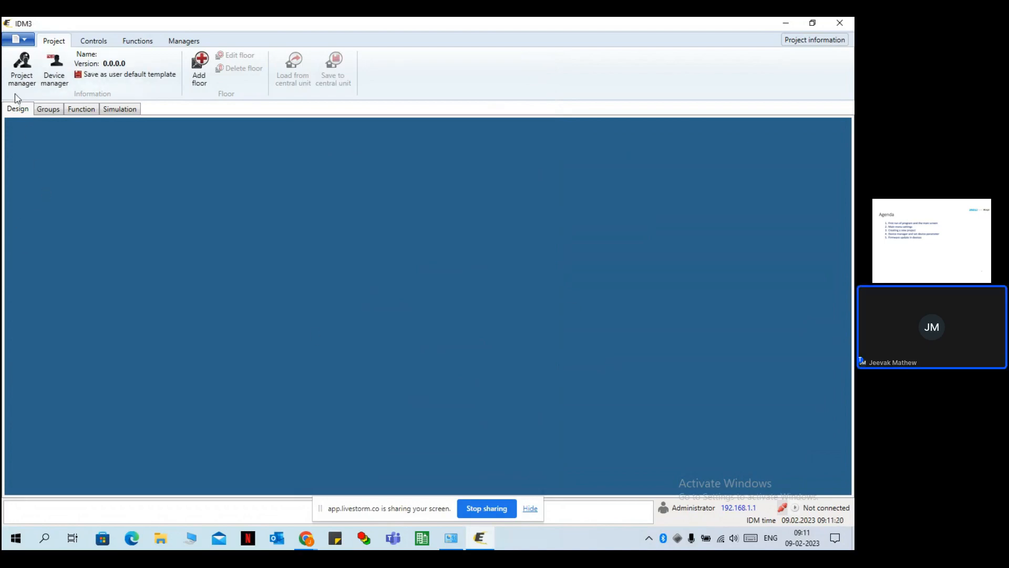
# Review the project information in Project manager, then open the empty Device manager.
pyautogui.click(23, 68)
pyautogui.click(19, 75)
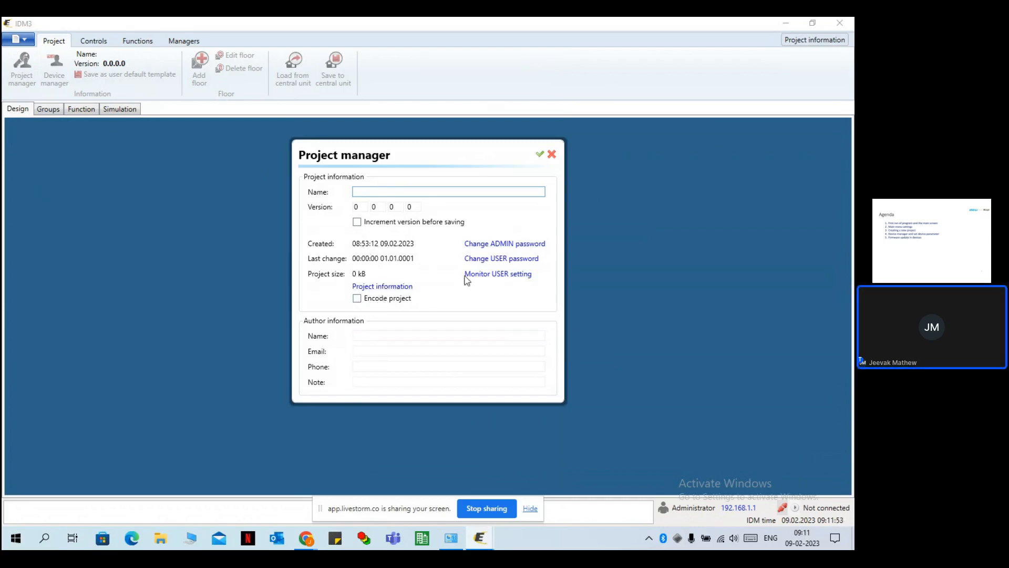
pyautogui.click(540, 154)
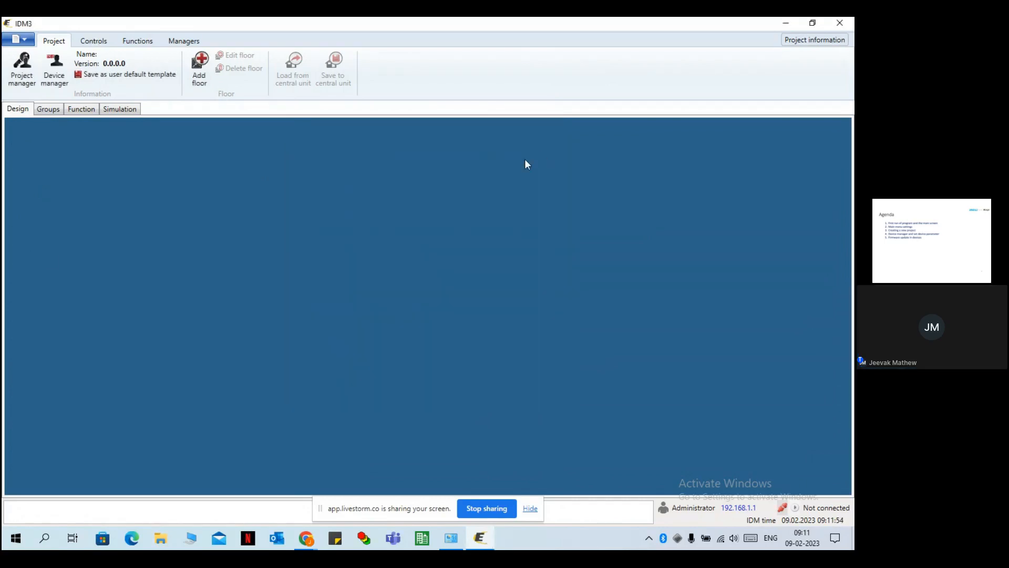
pyautogui.click(56, 72)
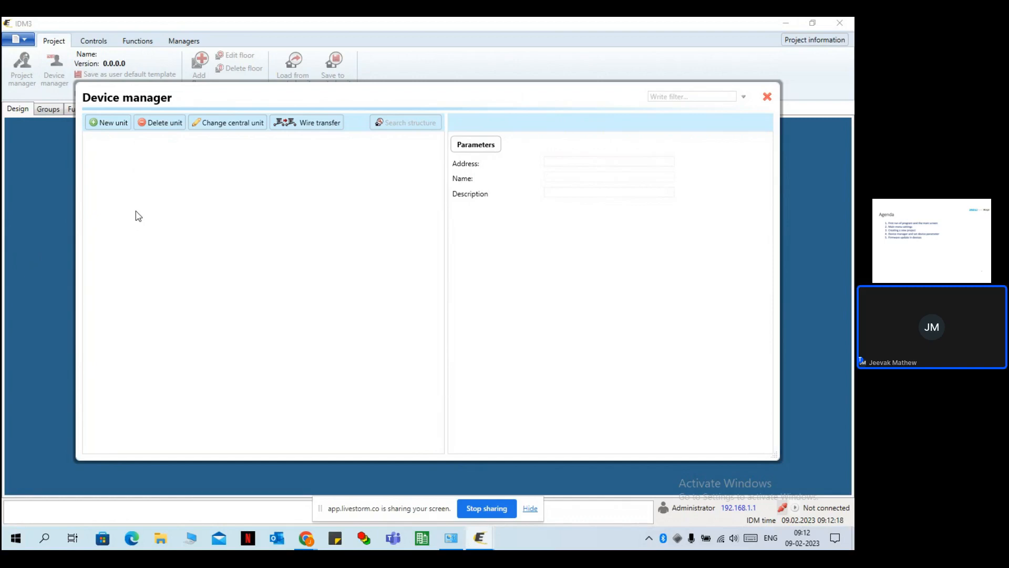
# Dismiss the Select units dialog without adding a central unit, then close Device manager.
pyautogui.click(102, 126)
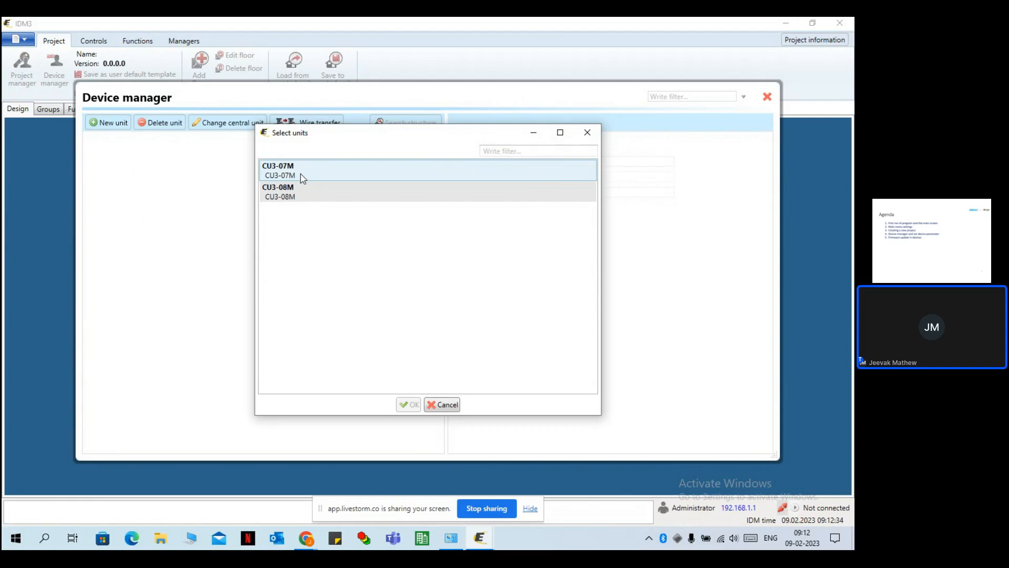
pyautogui.click(590, 132)
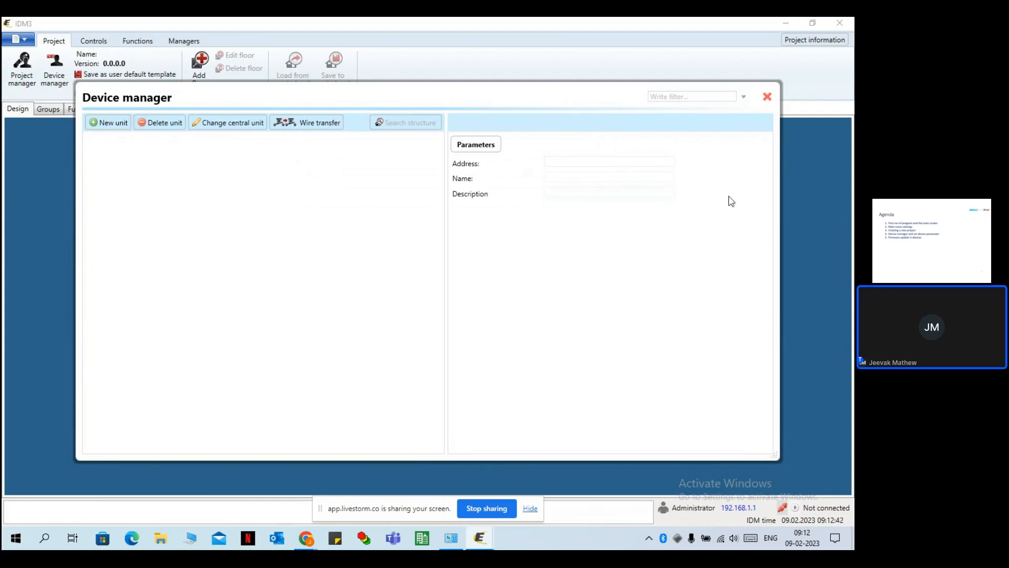
pyautogui.click(767, 98)
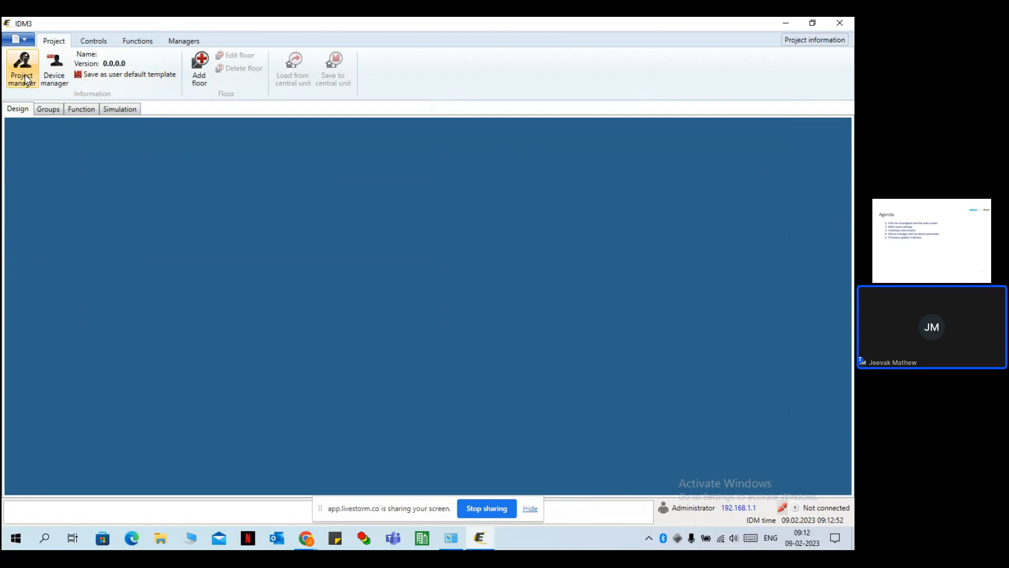
# Add a floor named 'Test', then cancel a second Add floor dialog.
pyautogui.click(199, 78)
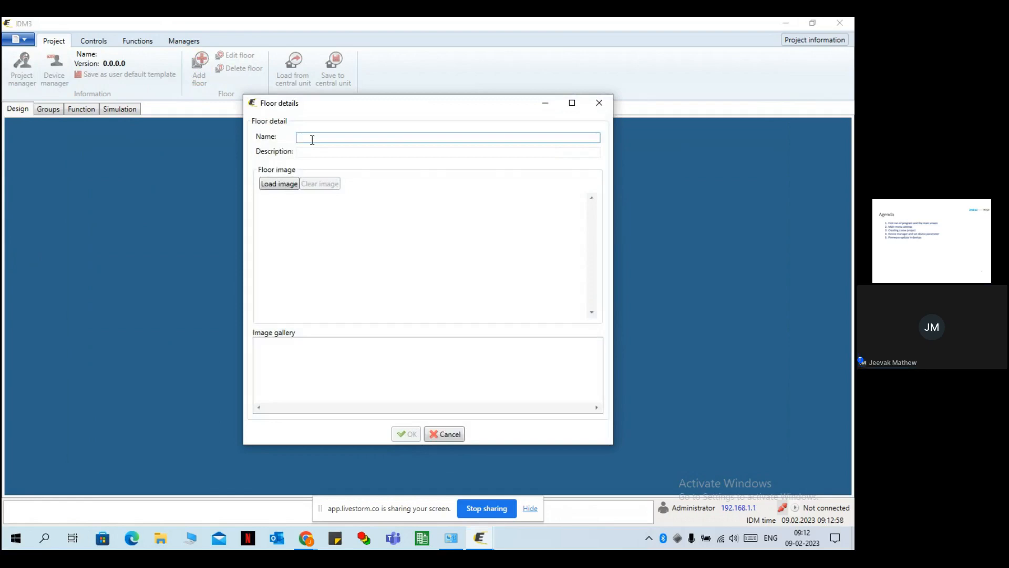
pyautogui.write('Test')
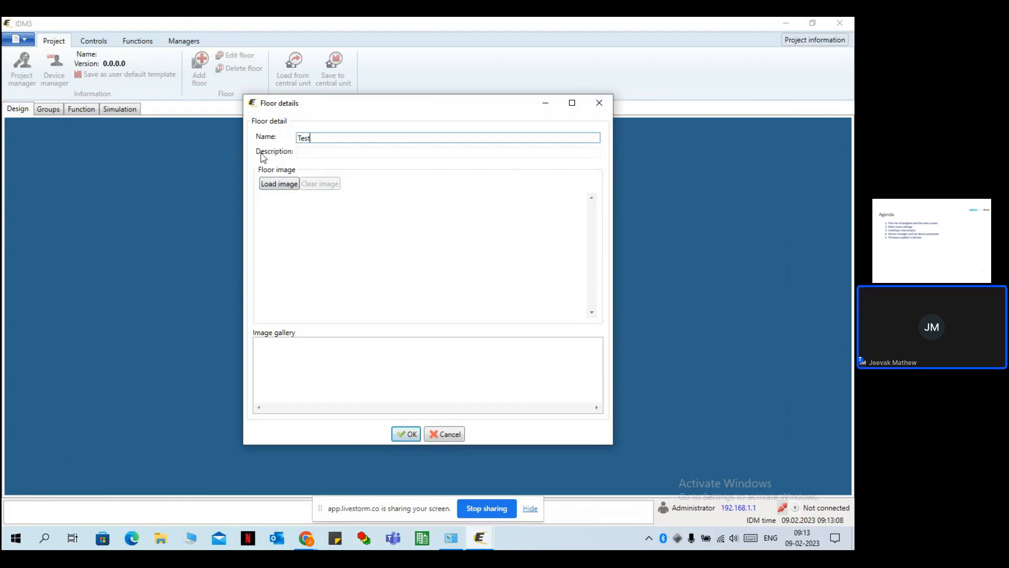
pyautogui.click(406, 434)
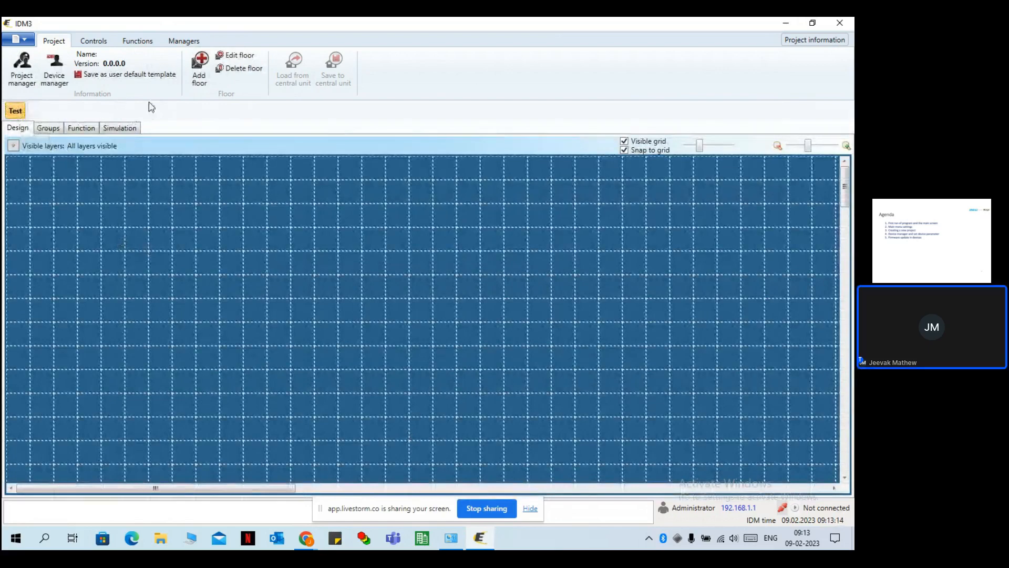
pyautogui.click(200, 67)
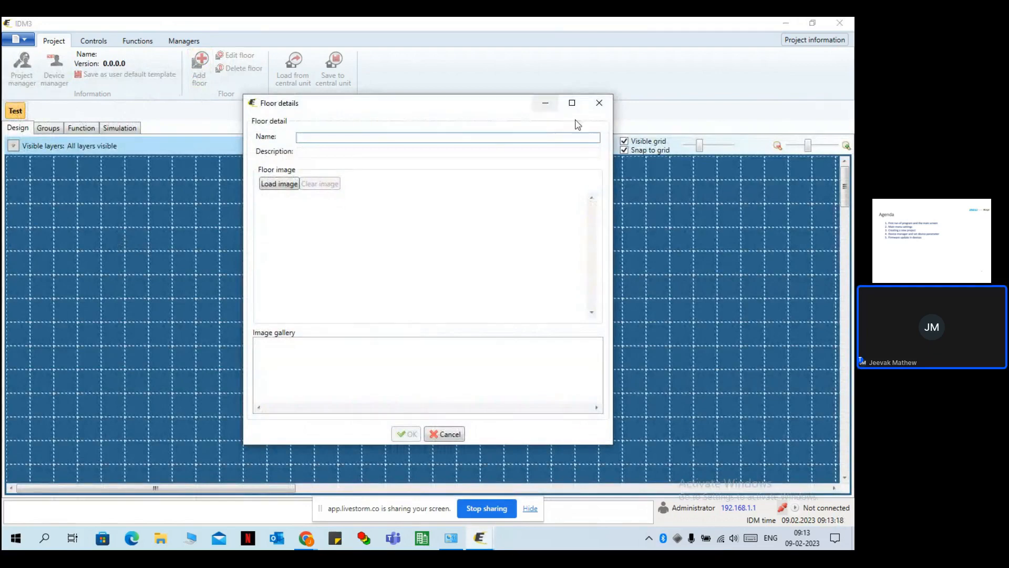
pyautogui.click(599, 103)
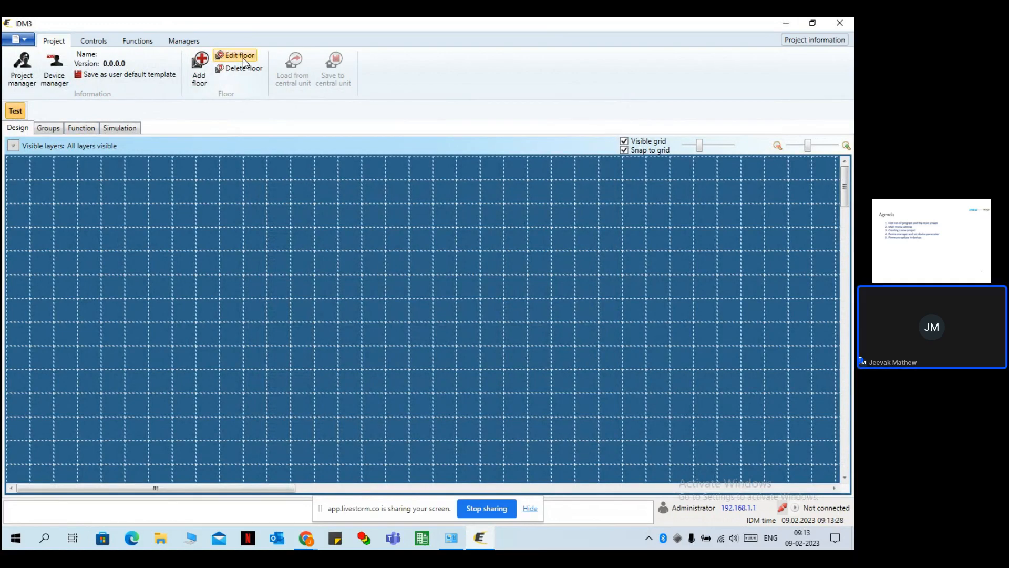
# Show the Controls device groups: central units, switching, card readers, lights and others.
pyautogui.click(103, 46)
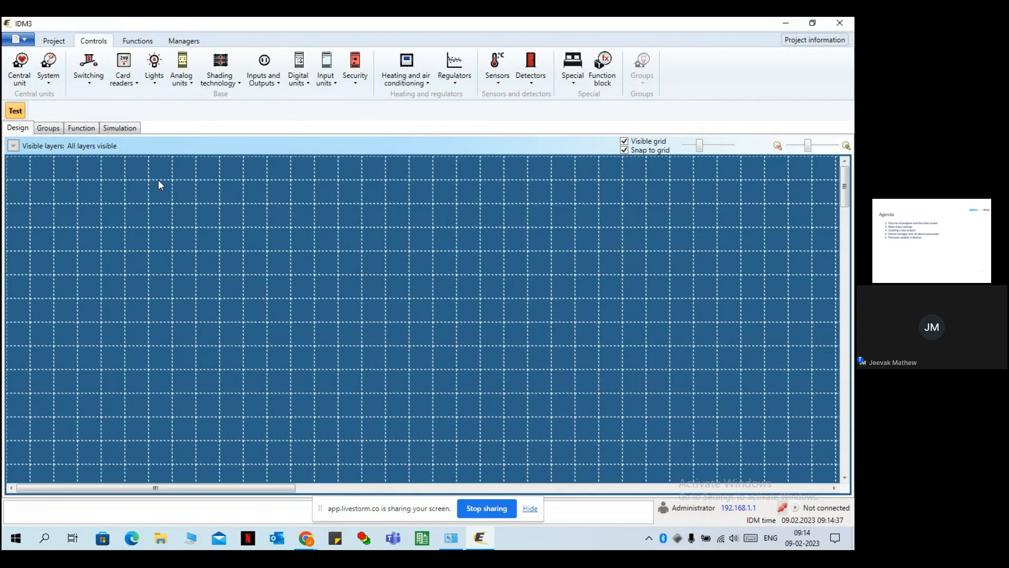
# Switch to the Functions view and check the Wire manager's connection list.
pyautogui.click(133, 42)
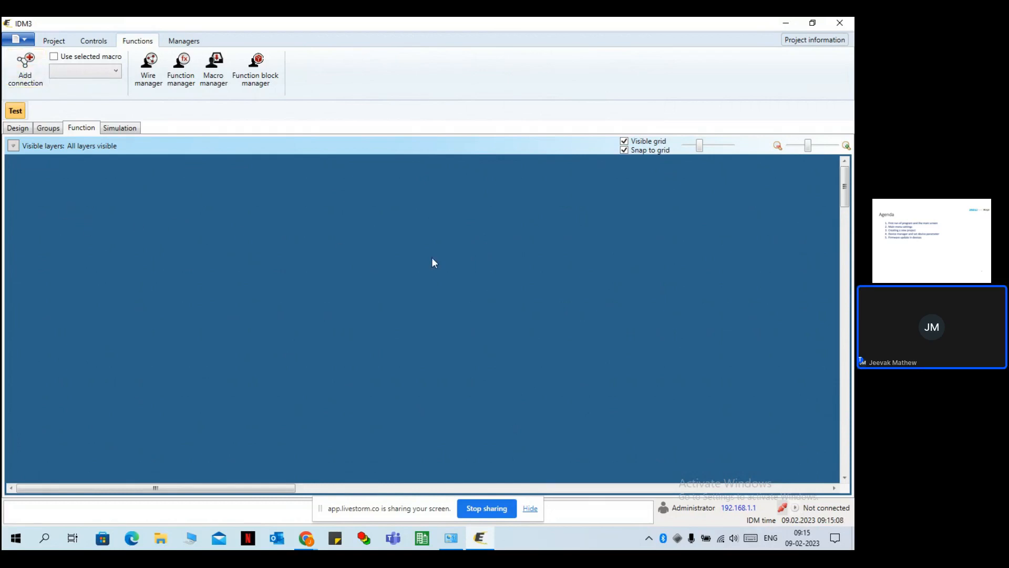
pyautogui.click(148, 75)
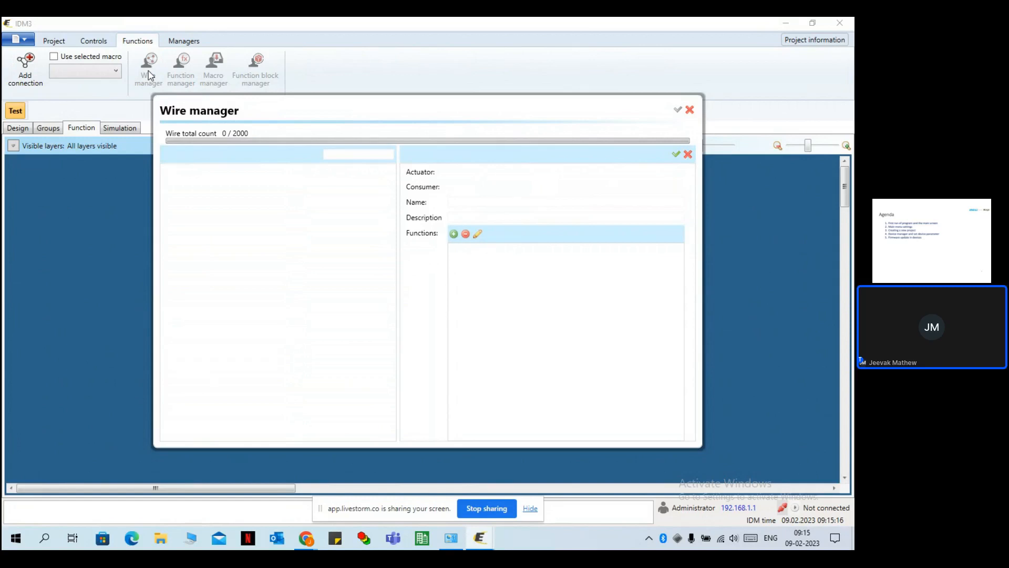
pyautogui.click(690, 110)
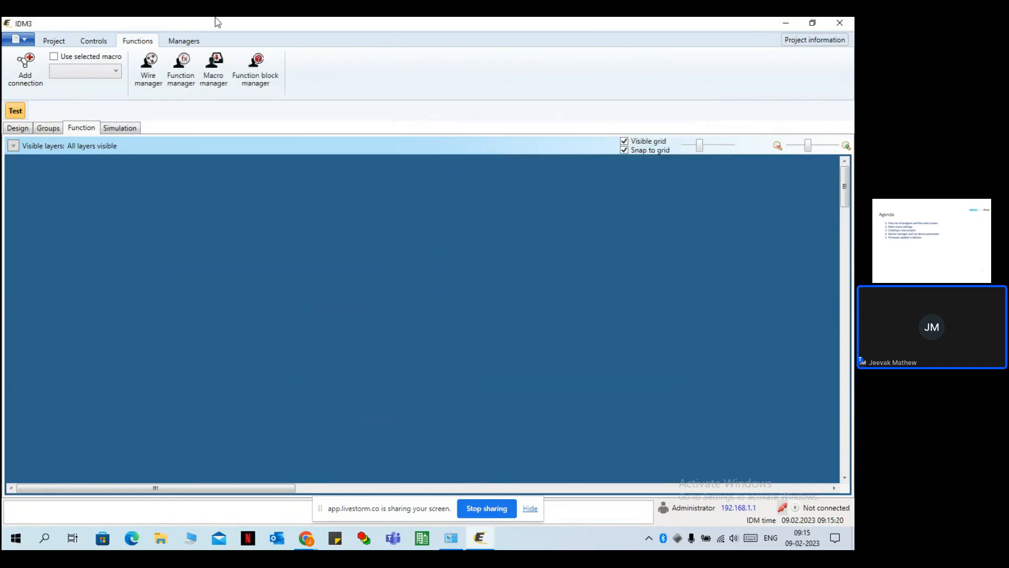
# Browse the predefined functions in Function manager, then close it.
pyautogui.click(188, 72)
pyautogui.scroll(-3, 285, 281)
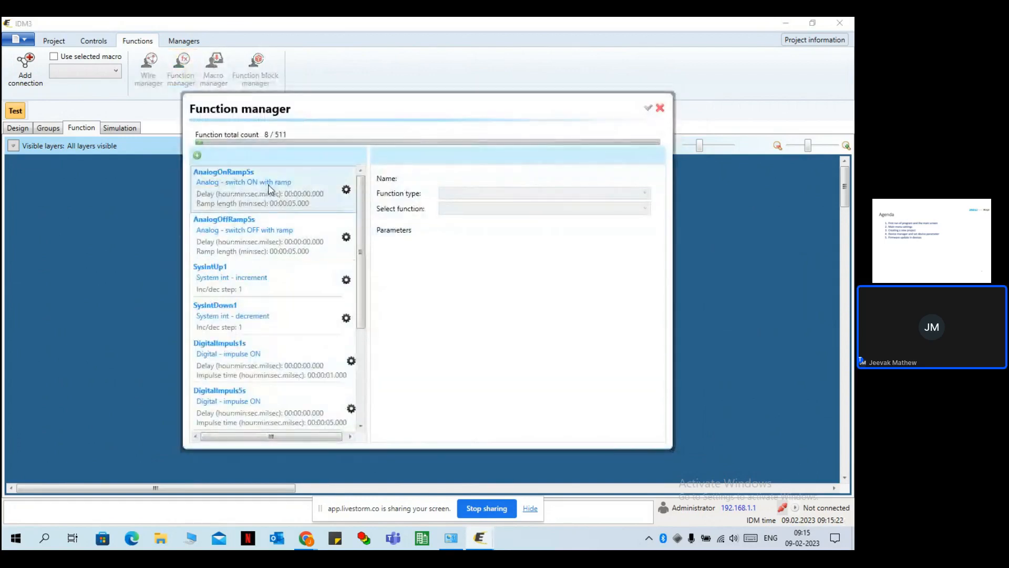
pyautogui.scroll(3, 286, 294)
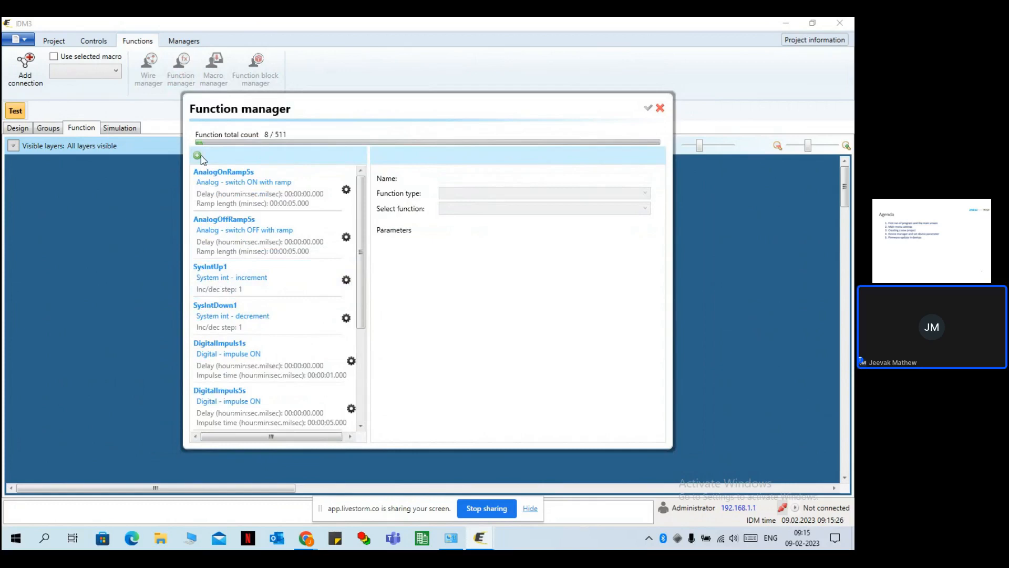
pyautogui.click(660, 109)
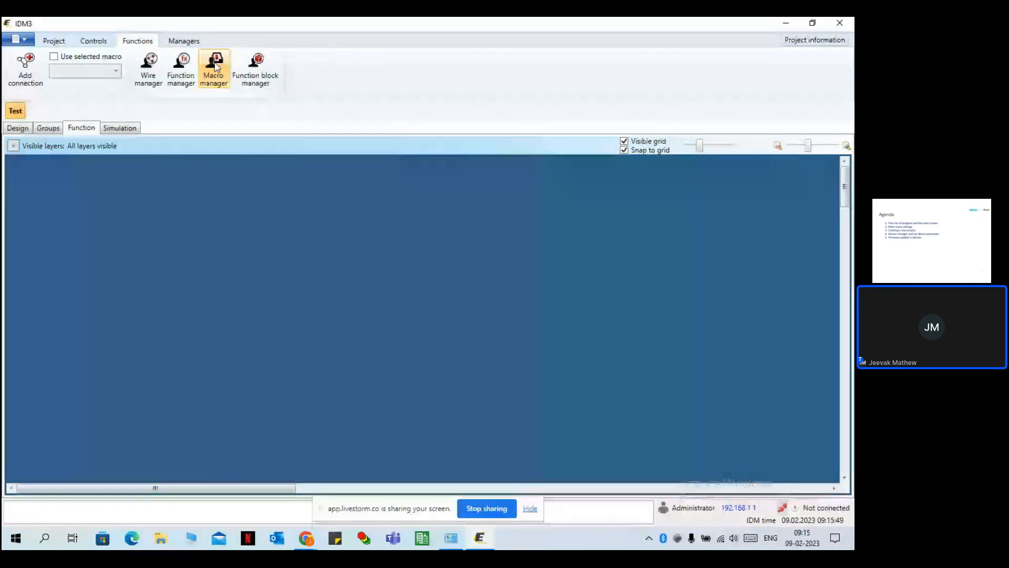
pyautogui.click(258, 71)
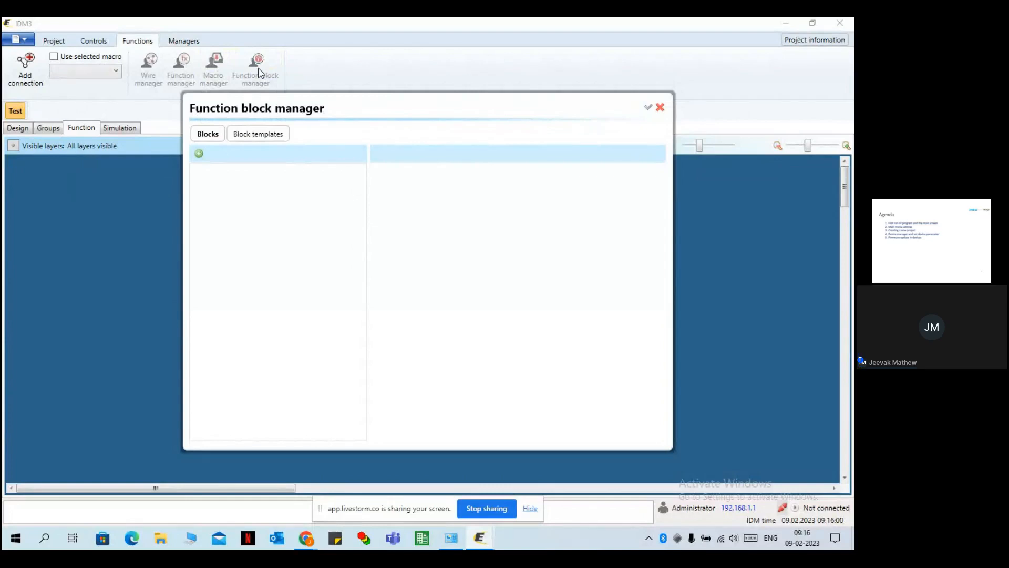
pyautogui.click(659, 109)
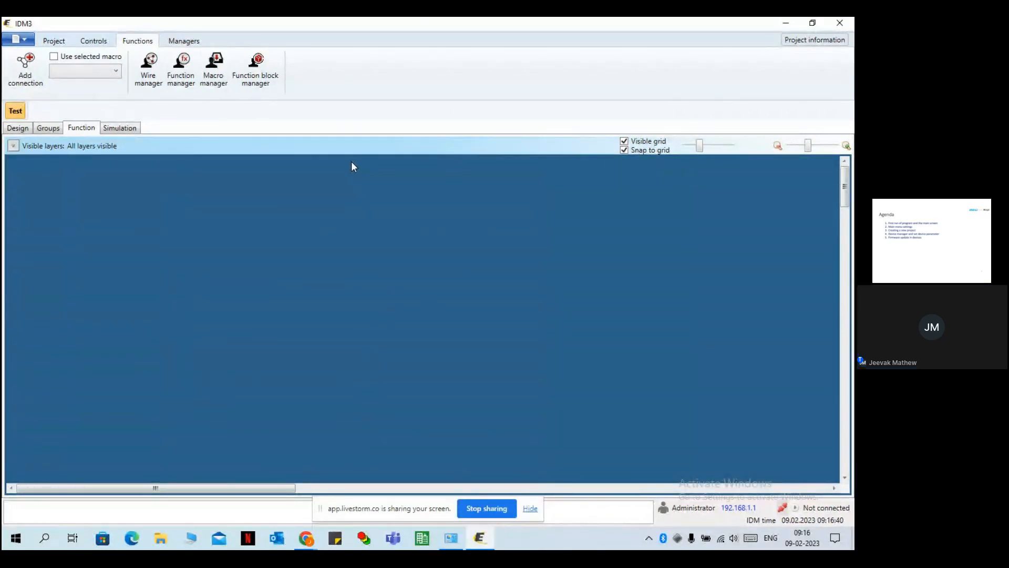
# Browse System manager's counters, heating/cooling areas, system programs and system bits, then close it.
pyautogui.click(189, 41)
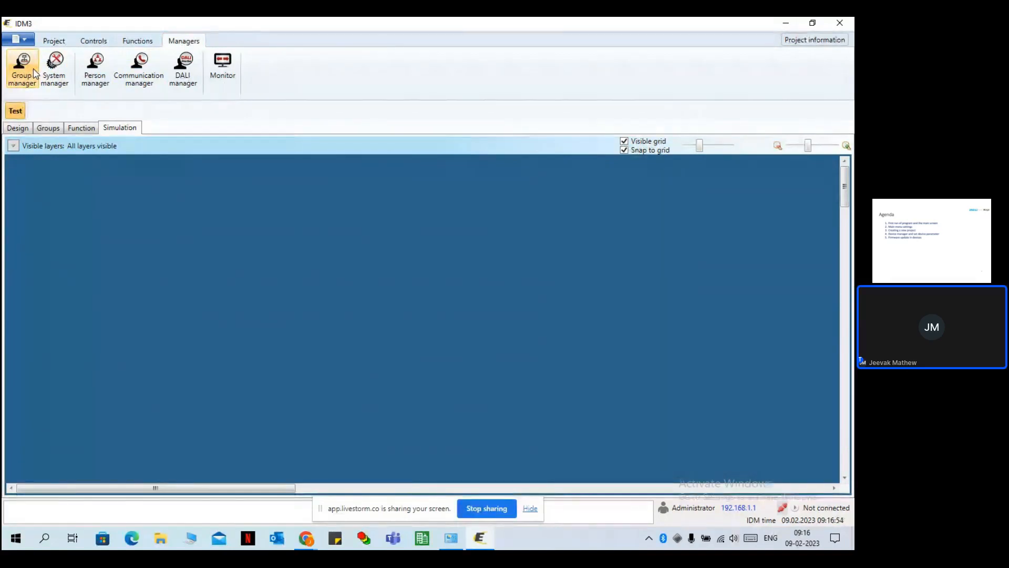
pyautogui.click(50, 67)
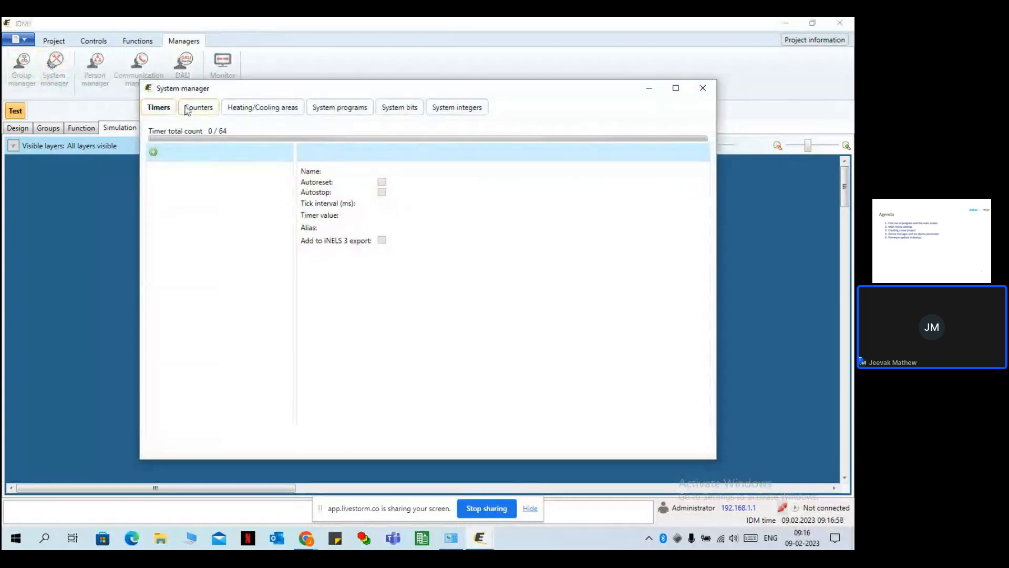
pyautogui.click(189, 109)
pyautogui.click(250, 112)
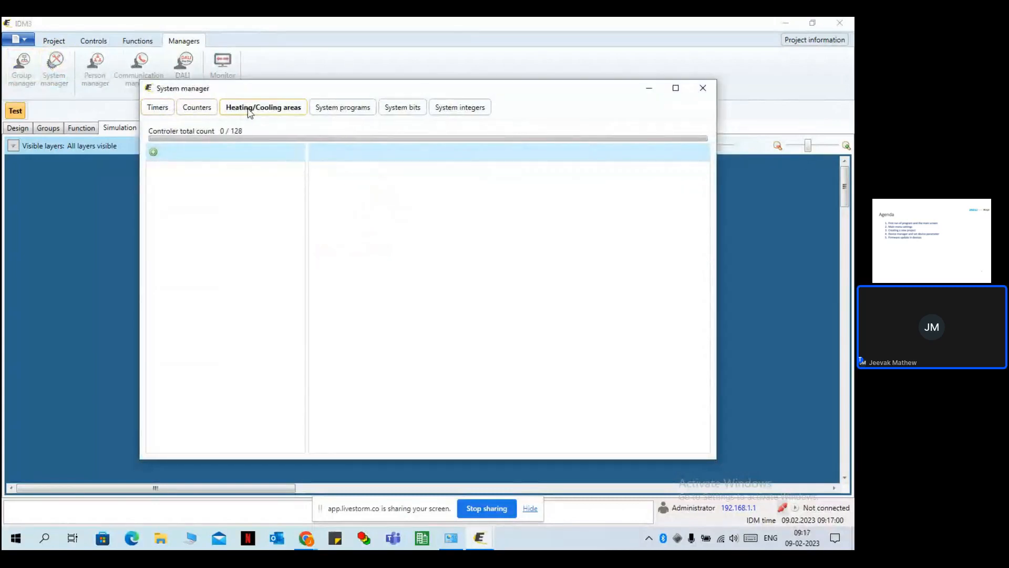
pyautogui.click(345, 116)
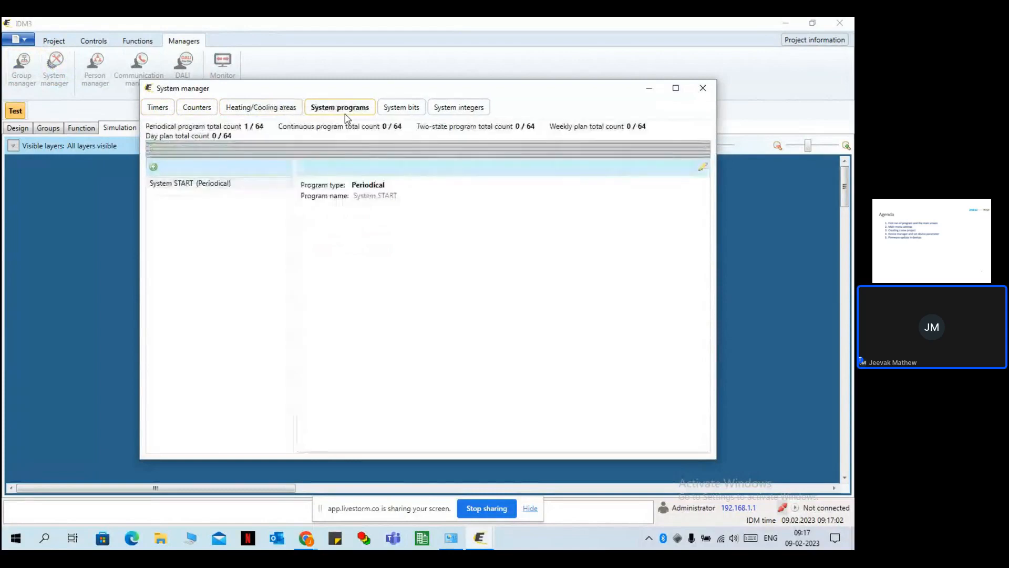
pyautogui.click(398, 114)
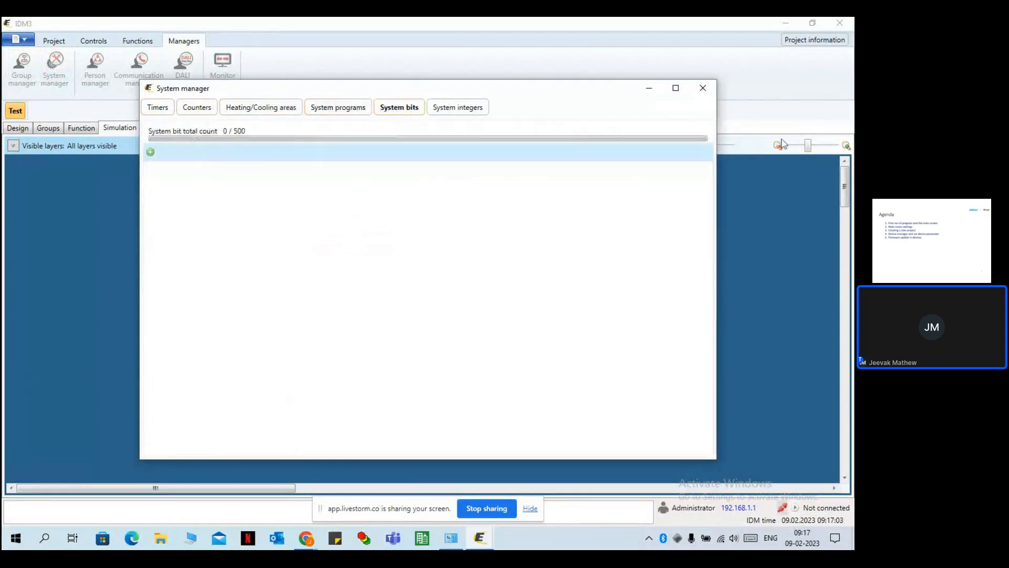
pyautogui.click(704, 89)
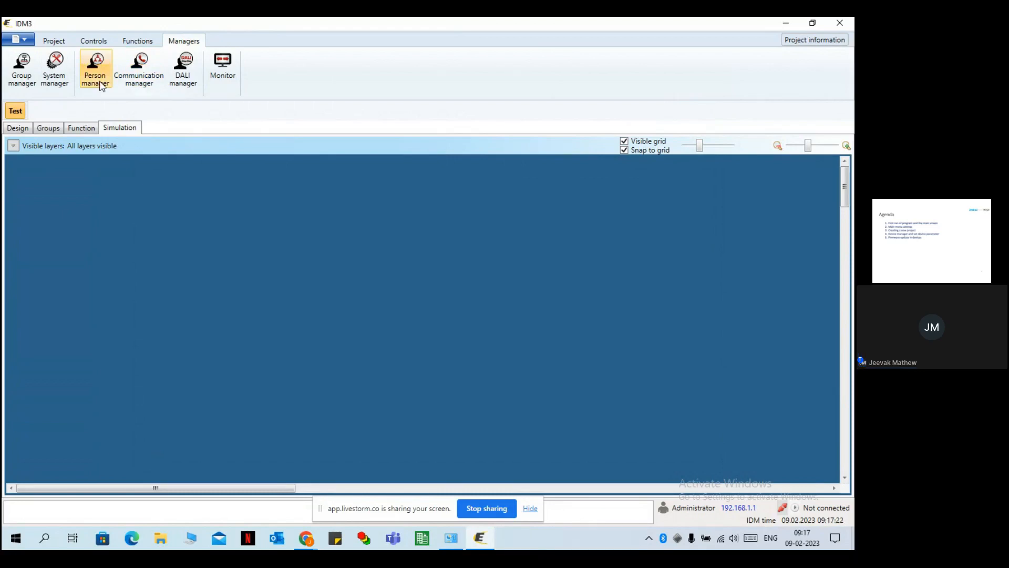
pyautogui.click(193, 69)
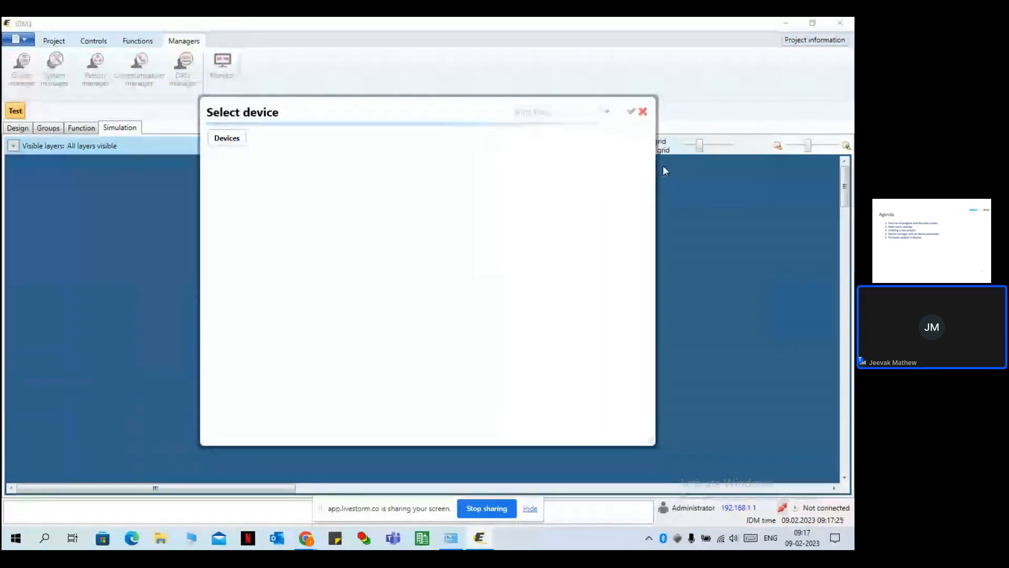
pyautogui.click(643, 112)
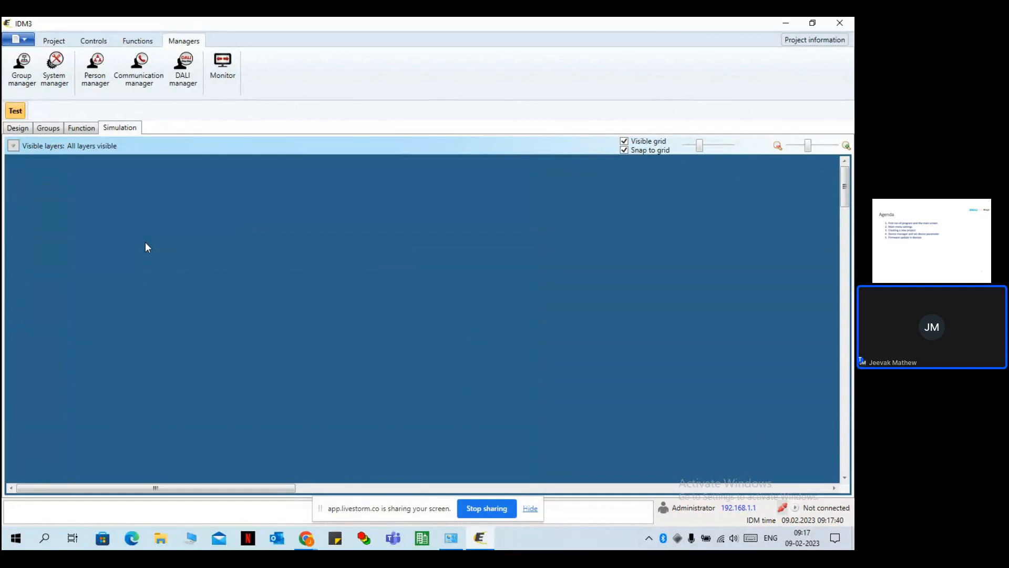
pyautogui.click(222, 70)
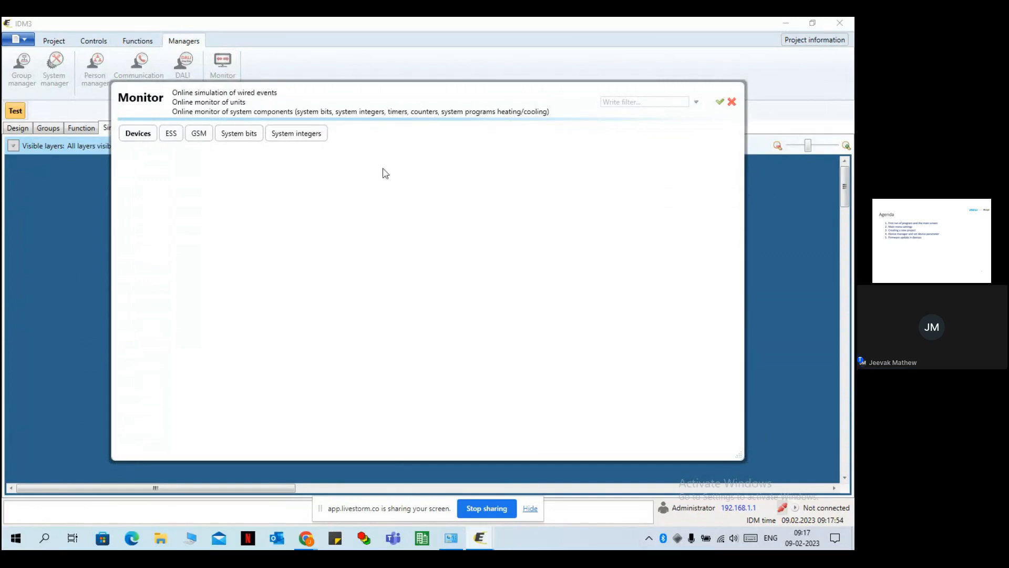
pyautogui.click(732, 102)
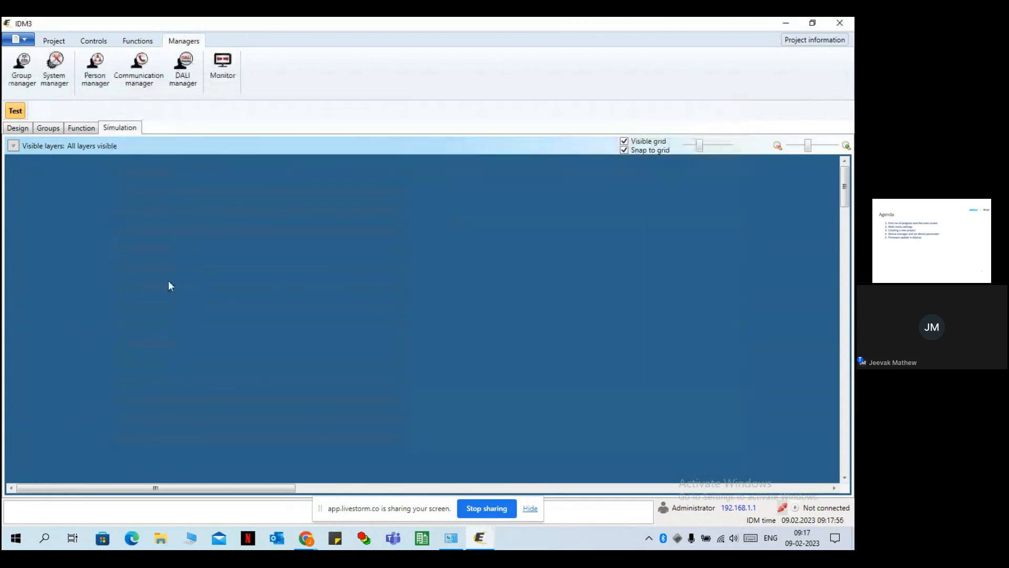
# Return to the Design view and select the Test floor.
pyautogui.click(22, 129)
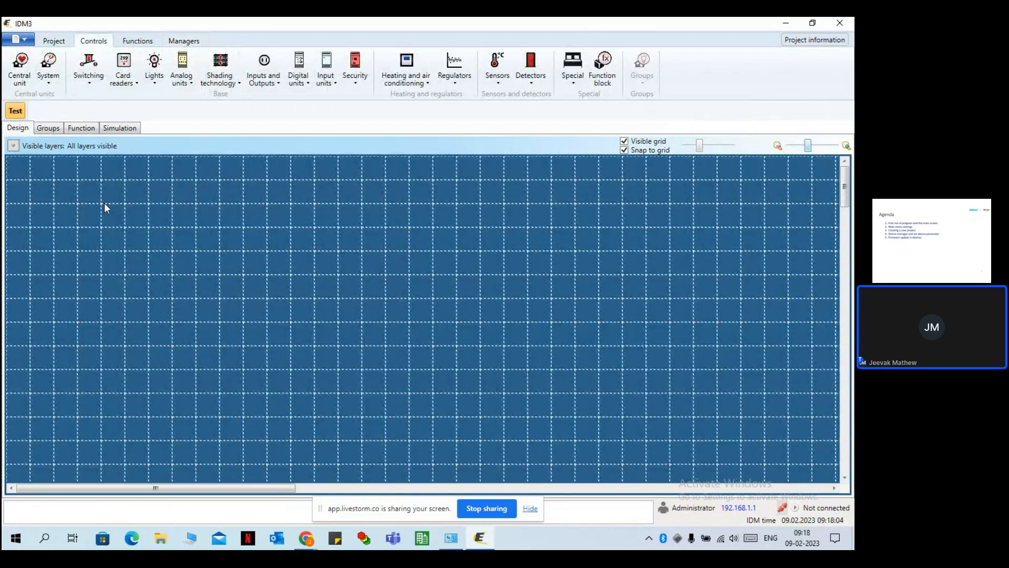
pyautogui.click(13, 109)
# Place a WSBx-20 switch on the Test canvas without linking a device, nudged top-left.
pyautogui.click(92, 69)
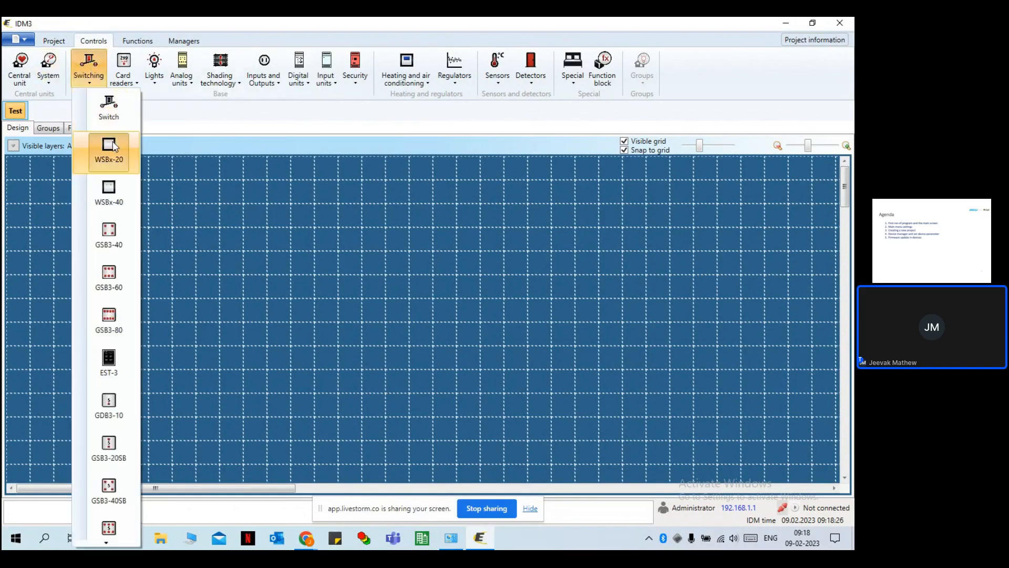
pyautogui.moveTo(128, 192); pyautogui.dragTo(89, 208)
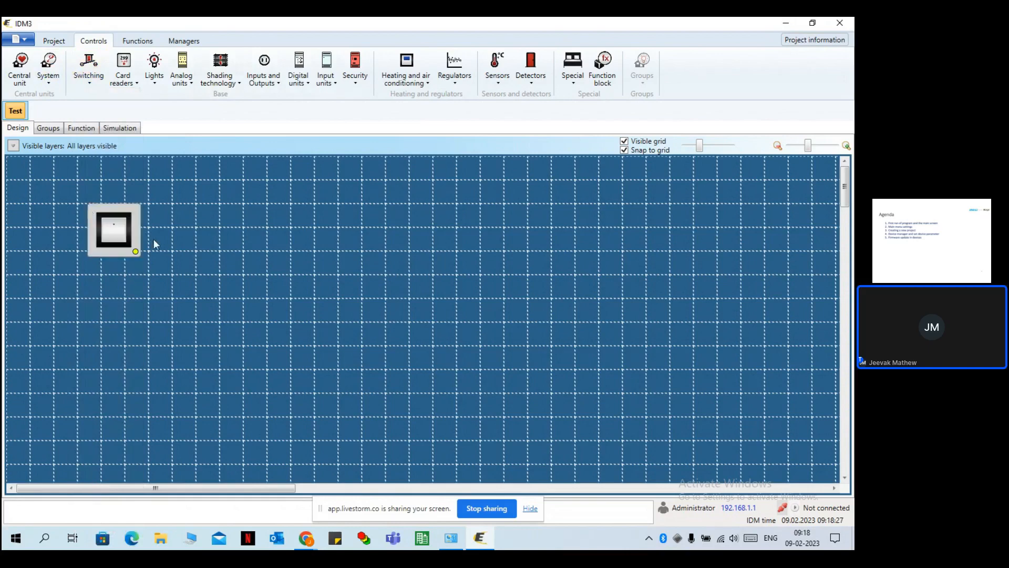
pyautogui.doubleClick(116, 232)
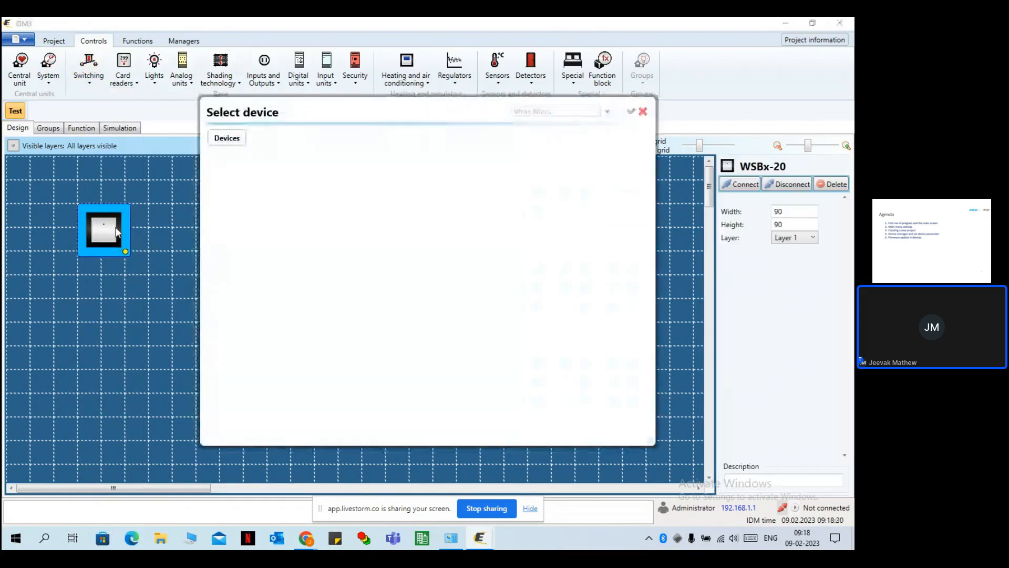
pyautogui.click(644, 111)
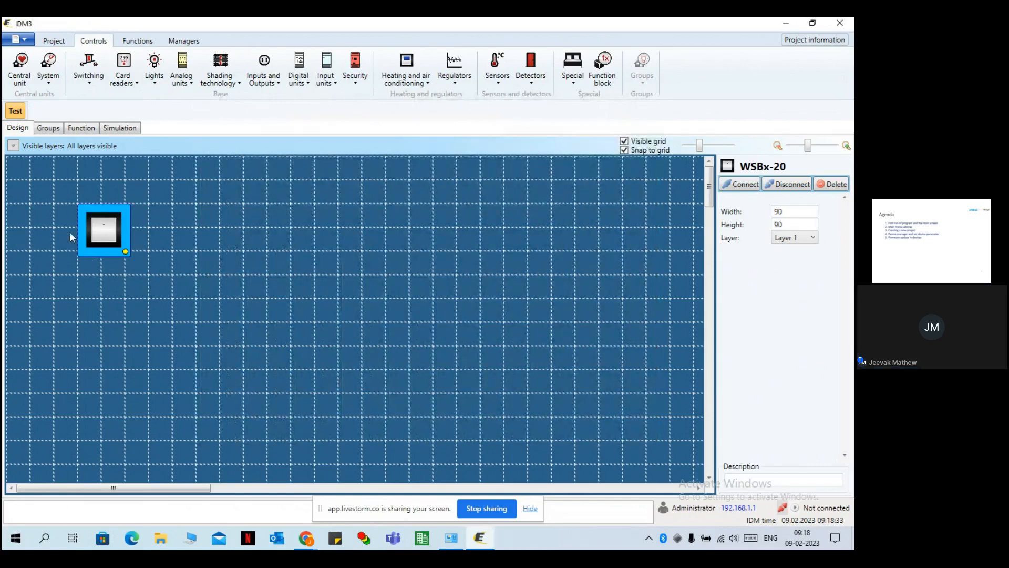
pyautogui.moveTo(101, 220); pyautogui.dragTo(80, 203)
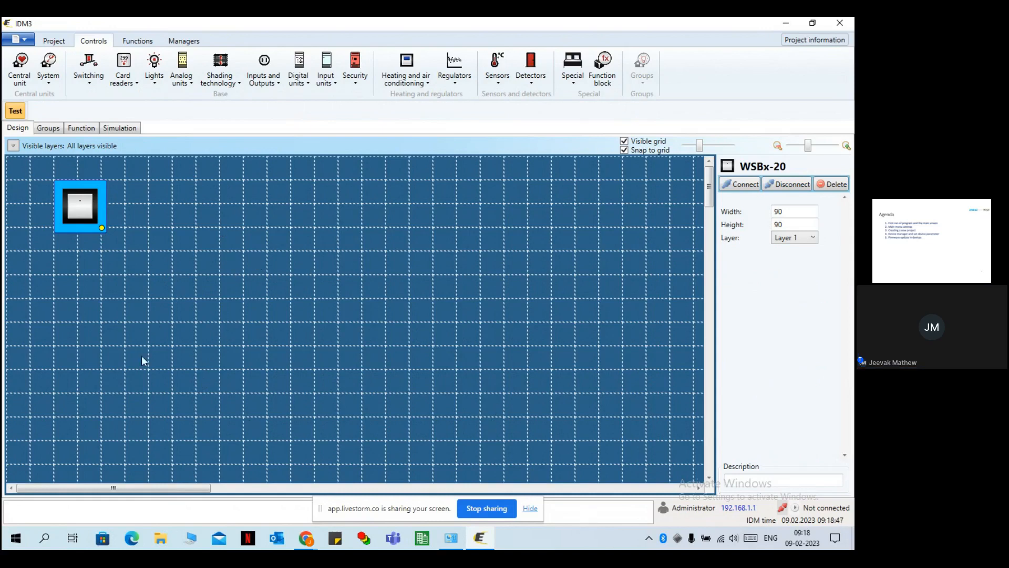
# Step through the Groups and Function views of the Test floor, ending on Simulation.
pyautogui.click(51, 129)
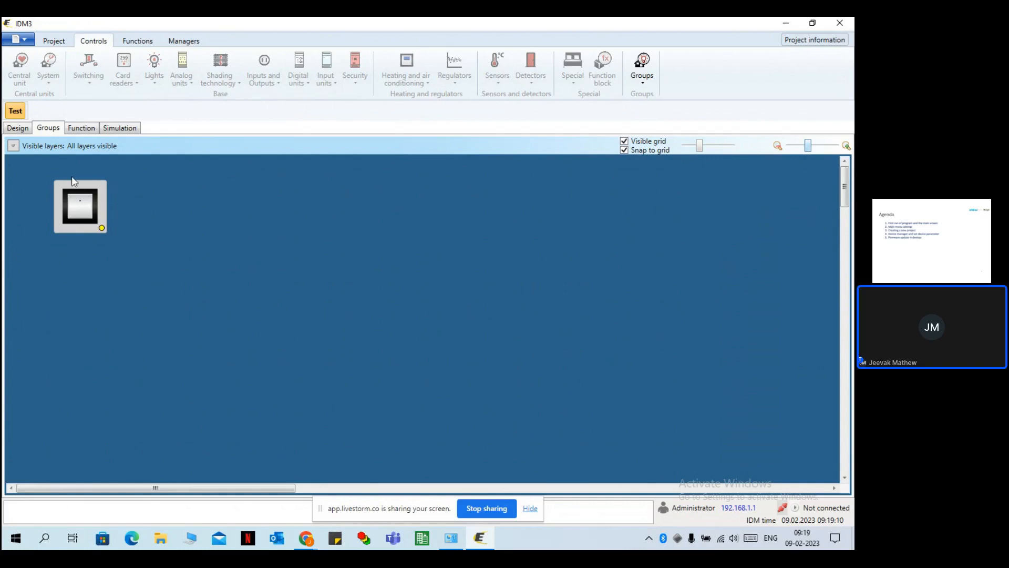
pyautogui.click(82, 129)
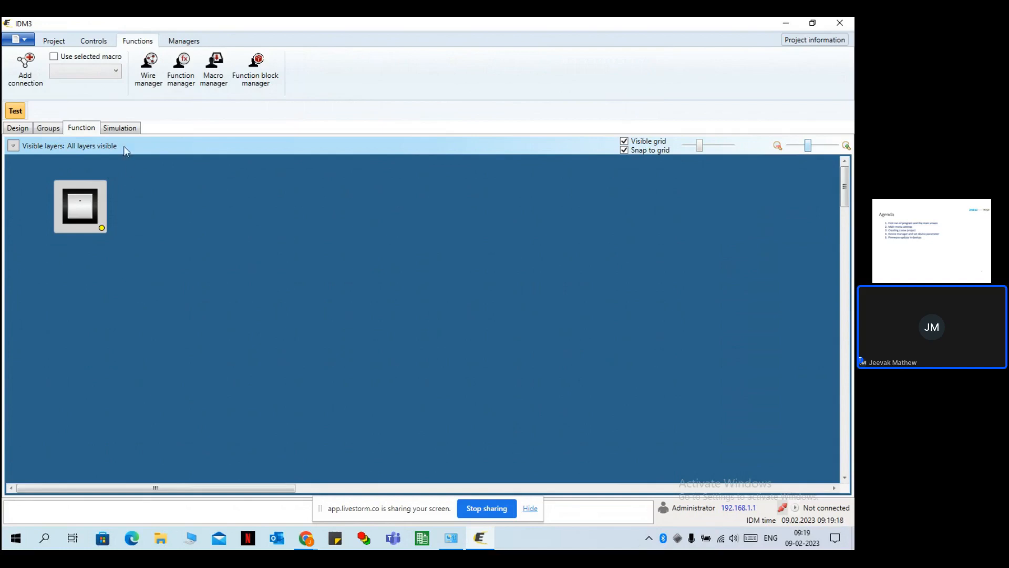
pyautogui.click(122, 130)
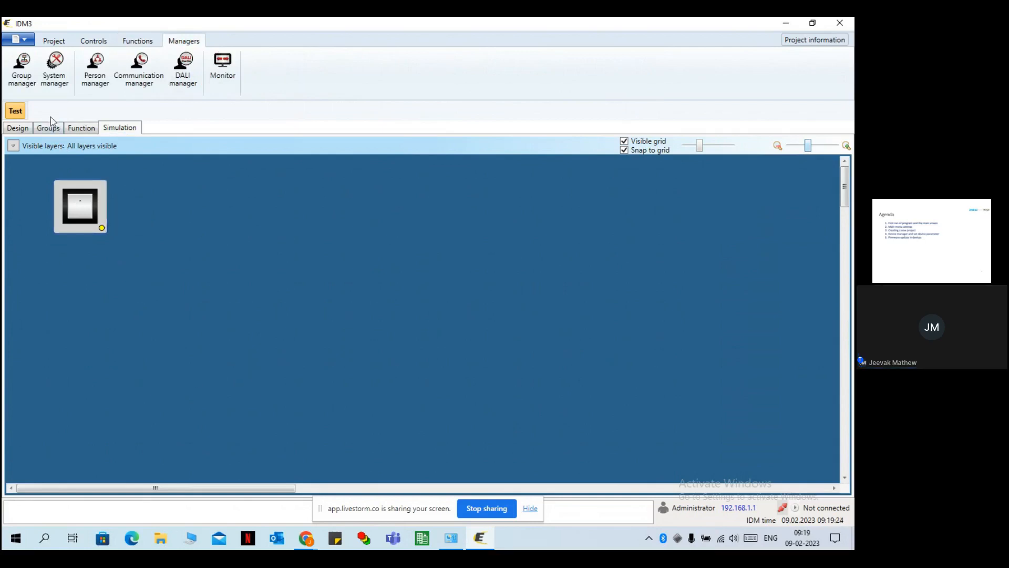
# Switch back to the Design view showing the WSBx-20 switch on Layer 1.
pyautogui.click(17, 128)
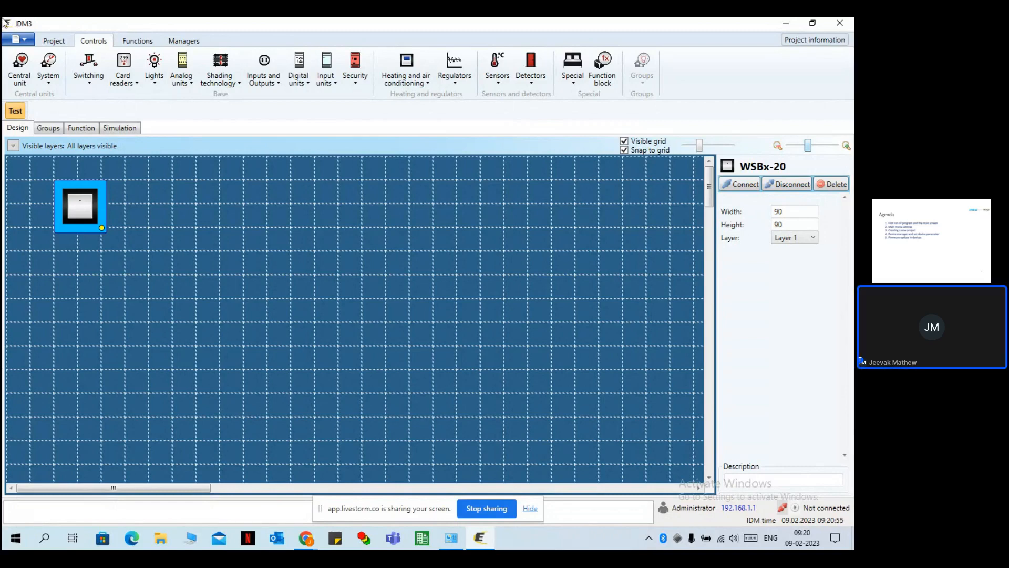
# Start a new project from the default template, declining template export and discarding old changes.
pyautogui.click(22, 42)
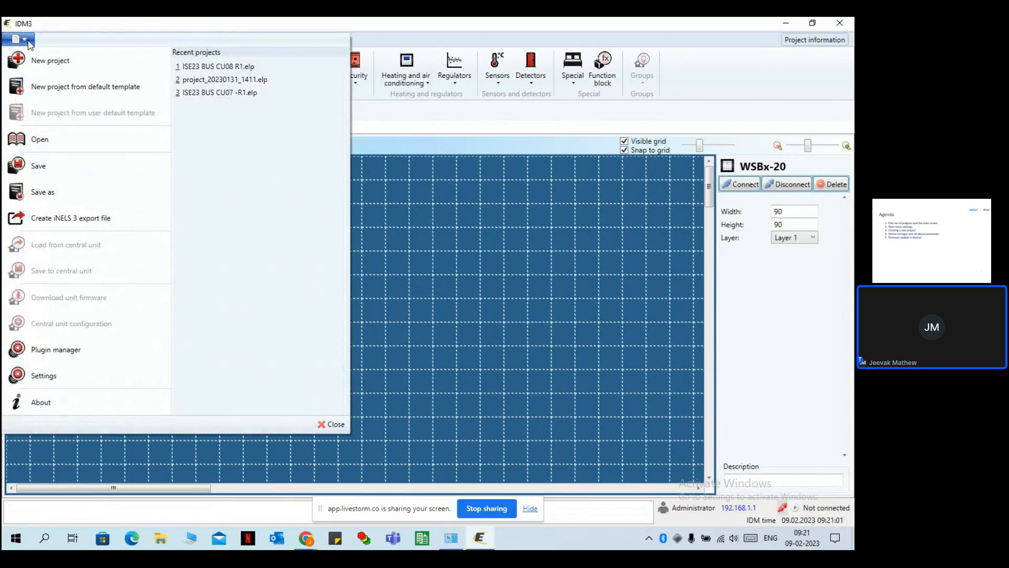
pyautogui.click(59, 89)
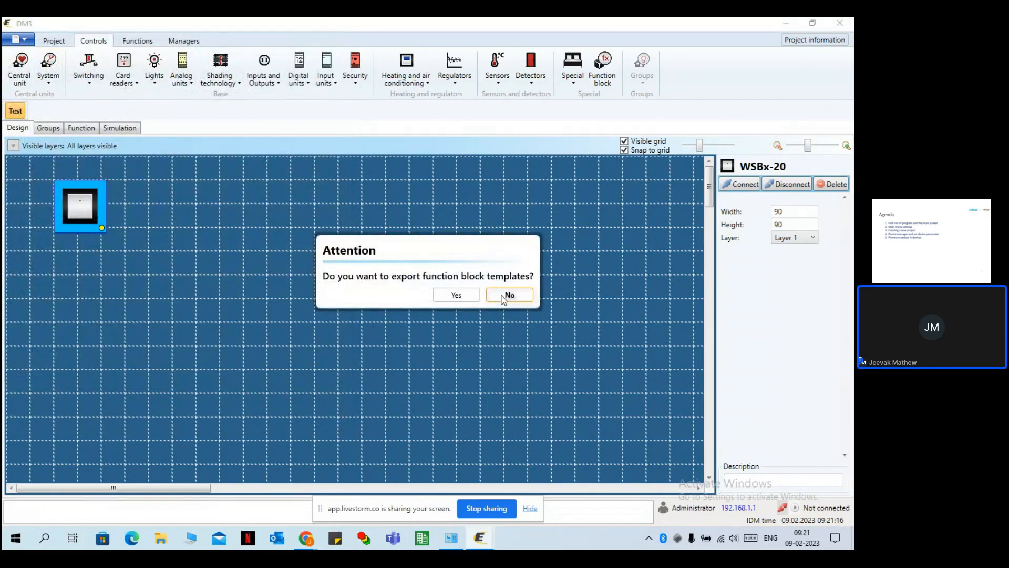
pyautogui.click(502, 295)
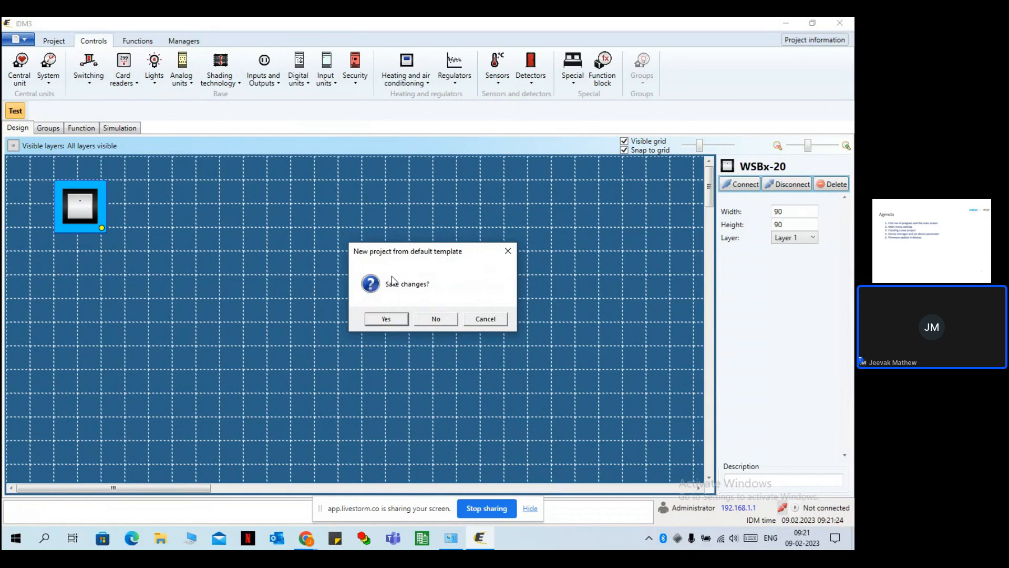
pyautogui.click(443, 323)
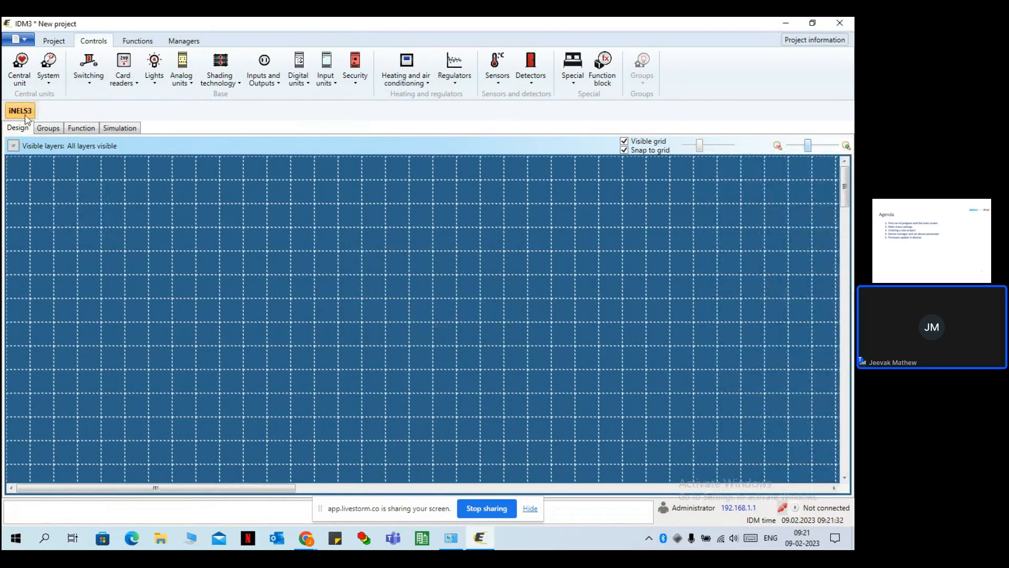
# Rename the floor from iNELS3 to 'Test' using Edit floor.
pyautogui.click(54, 41)
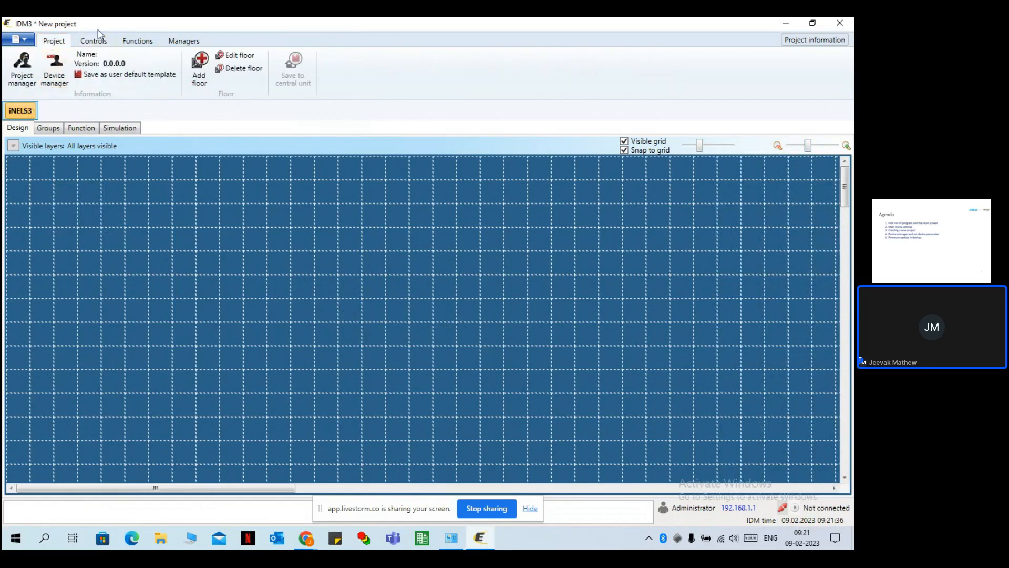
pyautogui.click(235, 55)
pyautogui.doubleClick(305, 137)
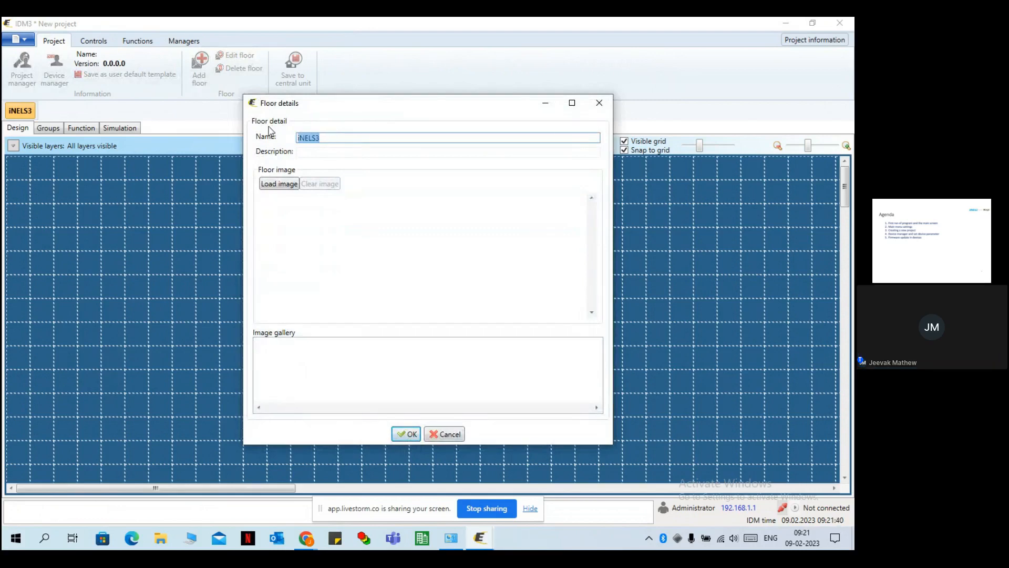
pyautogui.write('Test')
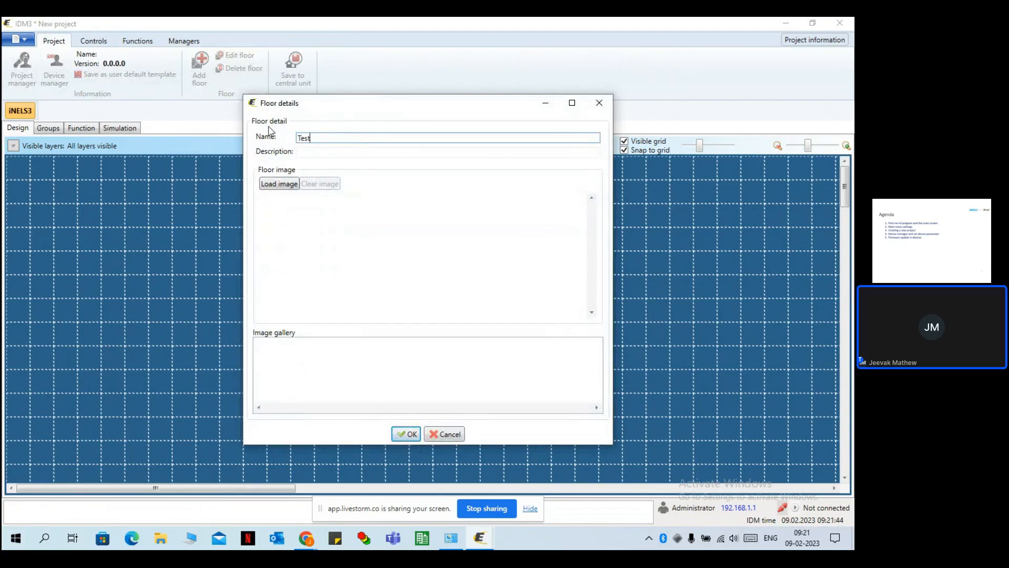
pyautogui.click(412, 435)
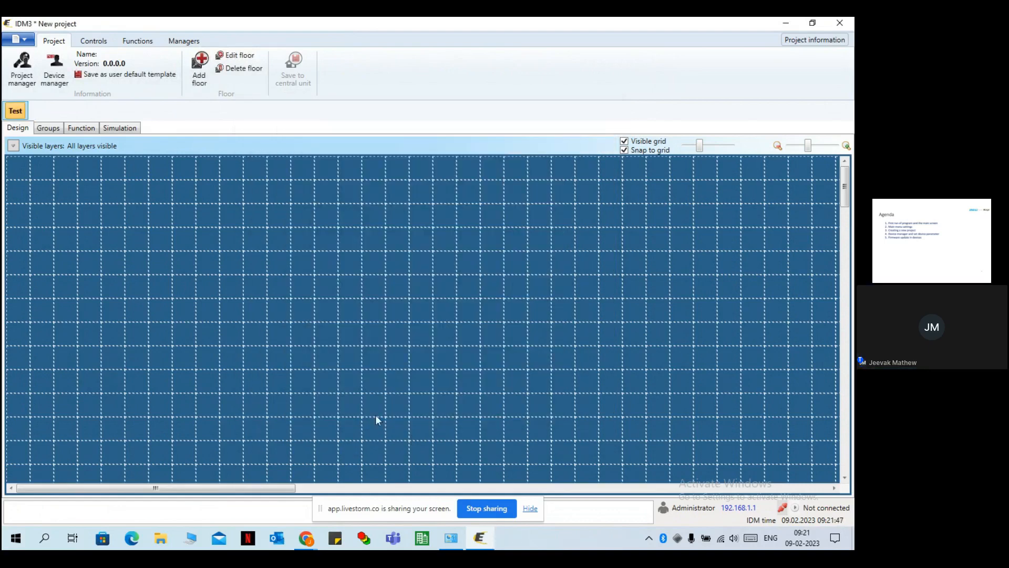
# Open Program settings from the application file menu.
pyautogui.click(19, 39)
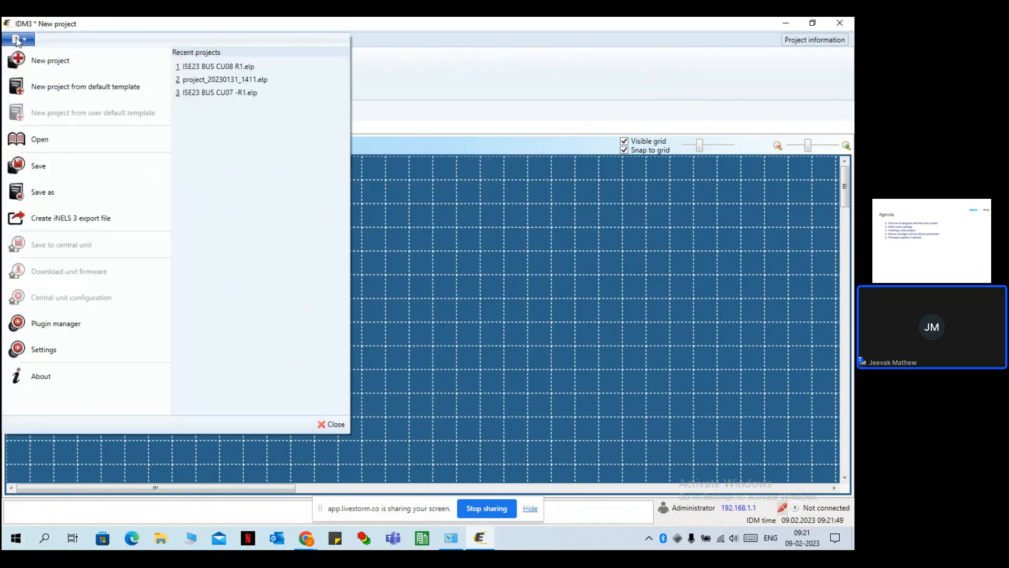
pyautogui.click(67, 352)
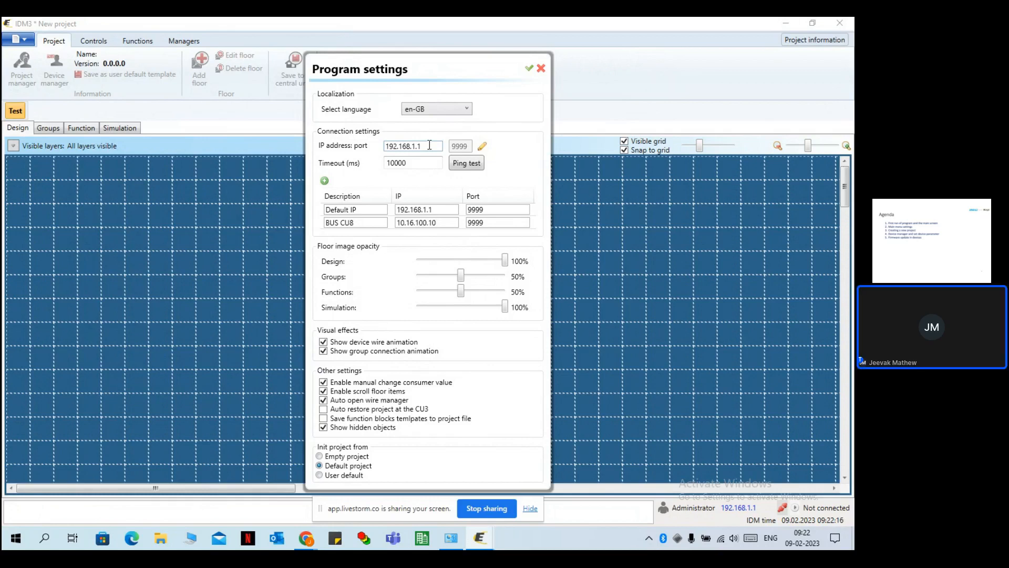
# Ping 192.168.1.1 successfully, then add a blank row to the connection list.
pyautogui.click(473, 166)
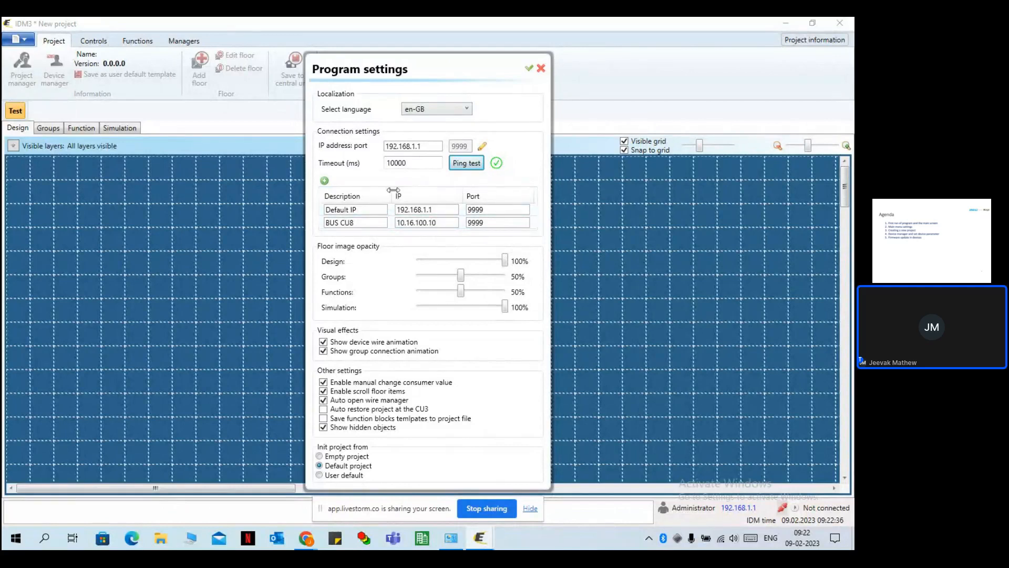
pyautogui.click(324, 180)
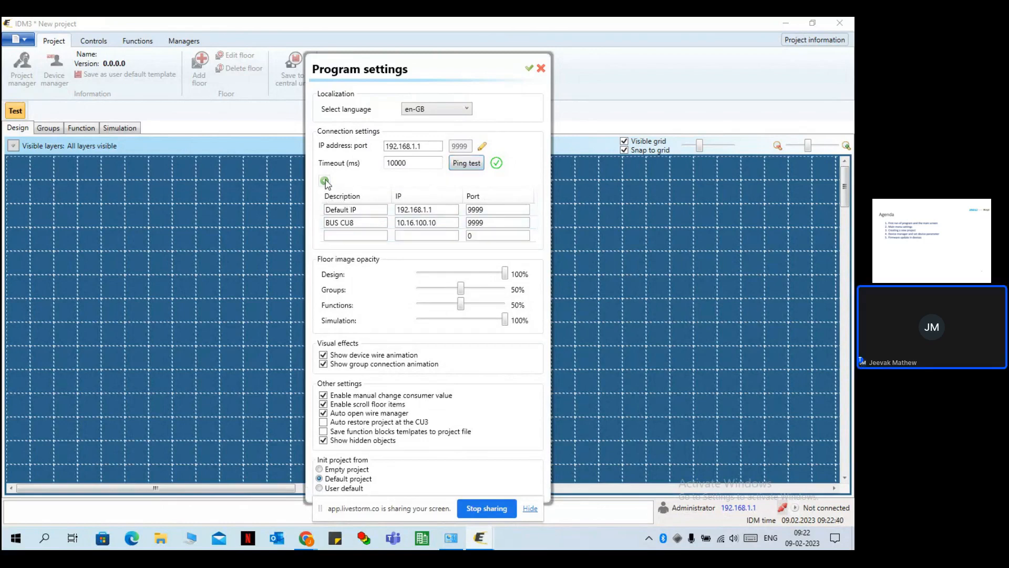
# Fill the new row as 'Test', 192.168.1.50, port 9999, and make it active.
pyautogui.click(342, 235)
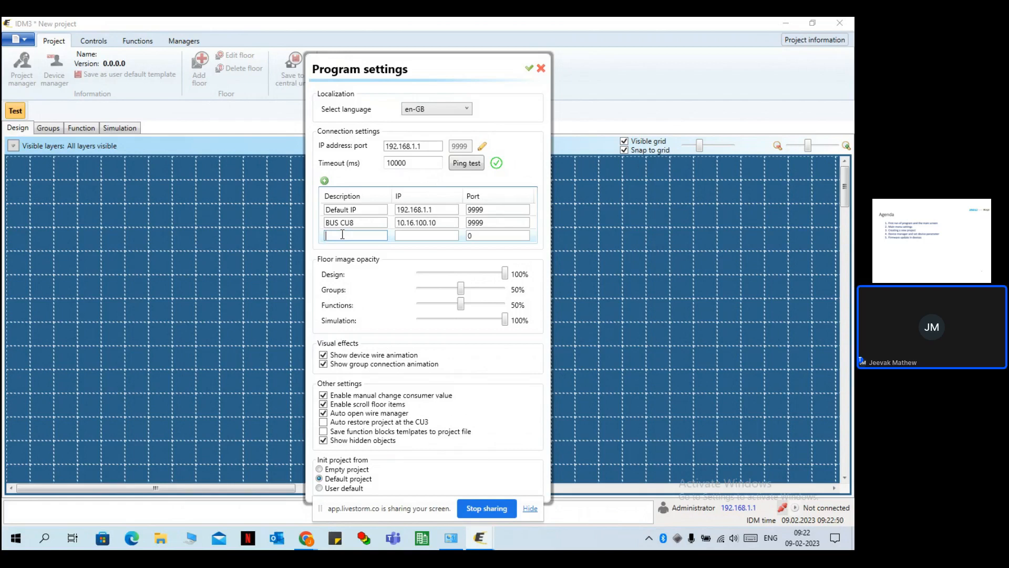
pyautogui.write('Test')
pyautogui.click(418, 237)
pyautogui.write('192.168.')
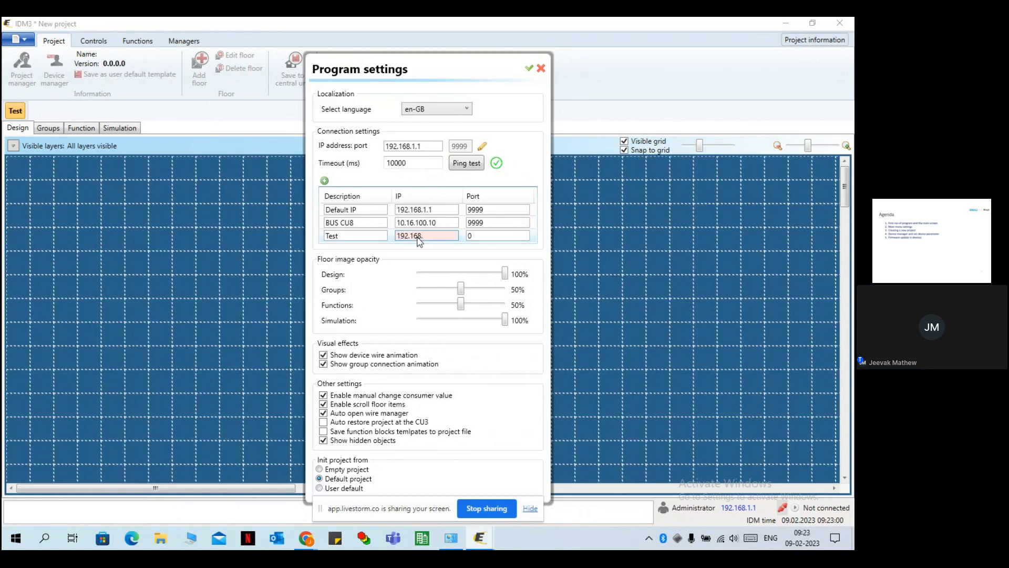
pyautogui.write('1.')
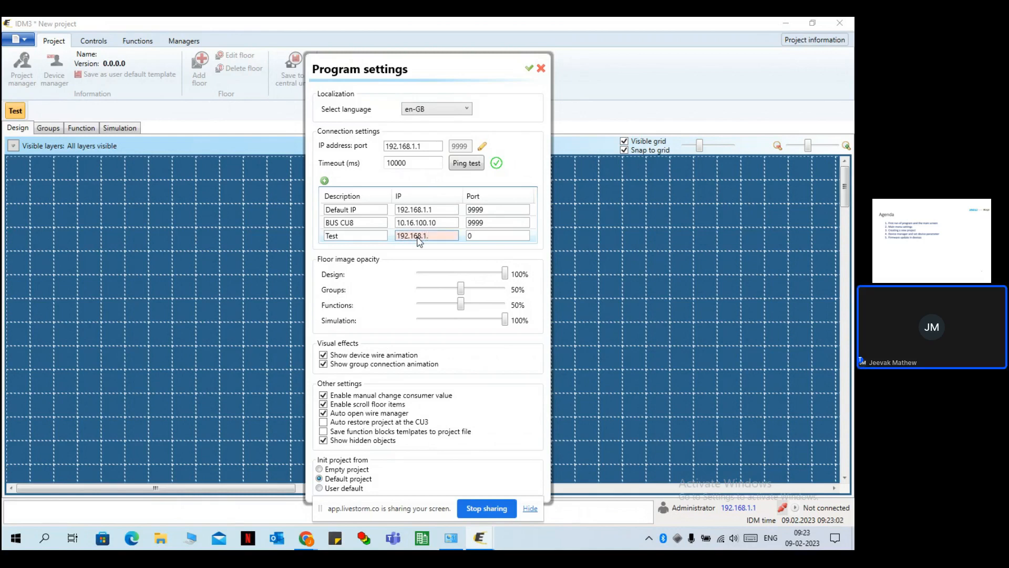
pyautogui.write('50')
pyautogui.click(483, 235)
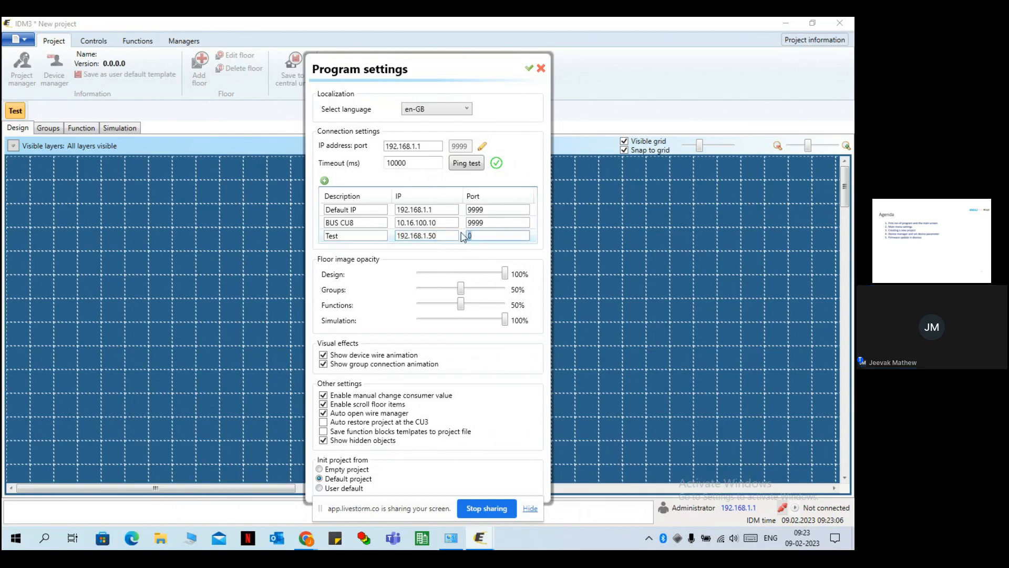
pyautogui.write('9999')
pyautogui.click(534, 242)
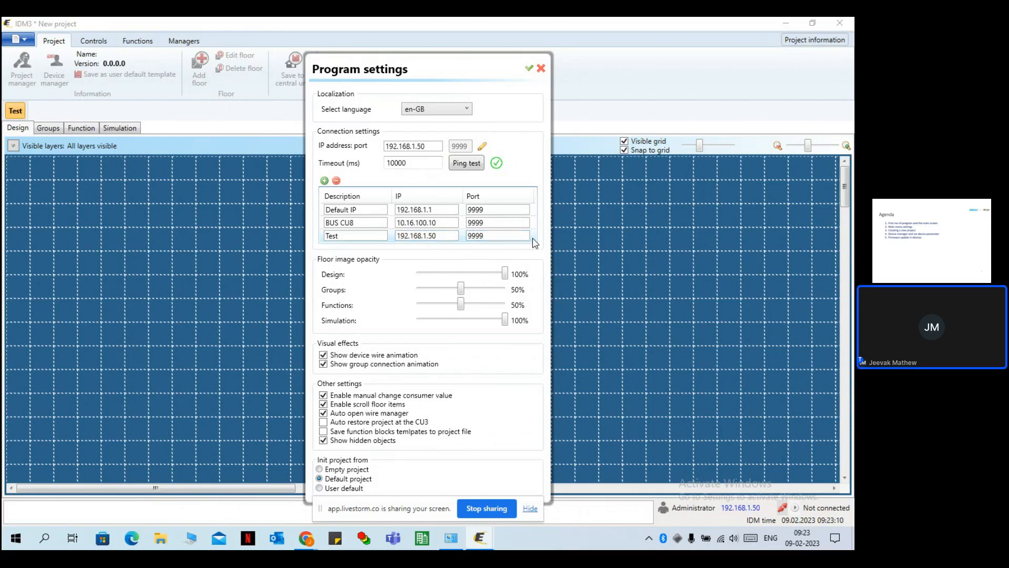
# Ping the Test connection, switch back to Default IP 192.168.1.1, ping it, and close settings.
pyautogui.click(476, 165)
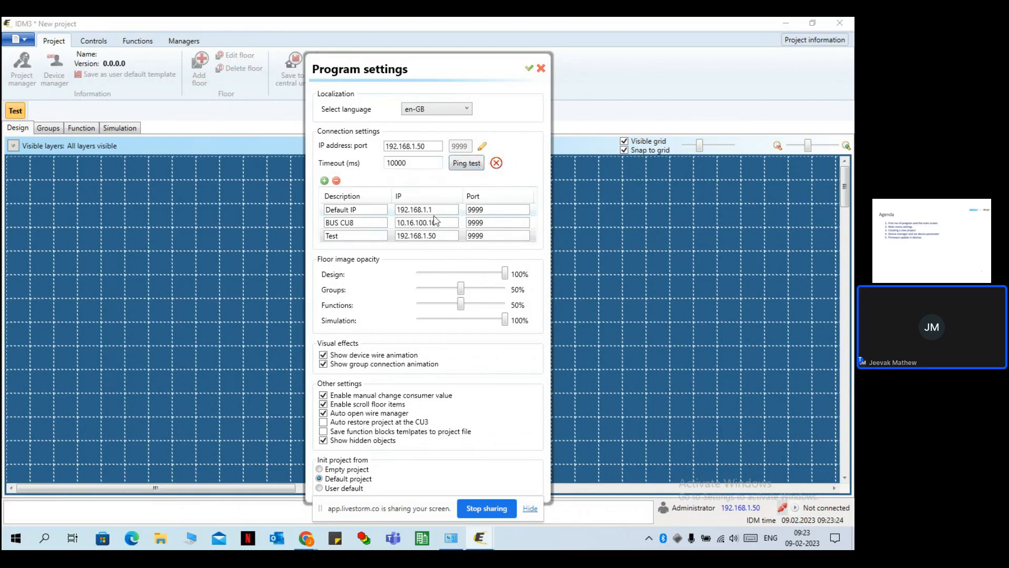
pyautogui.click(534, 210)
pyautogui.click(470, 165)
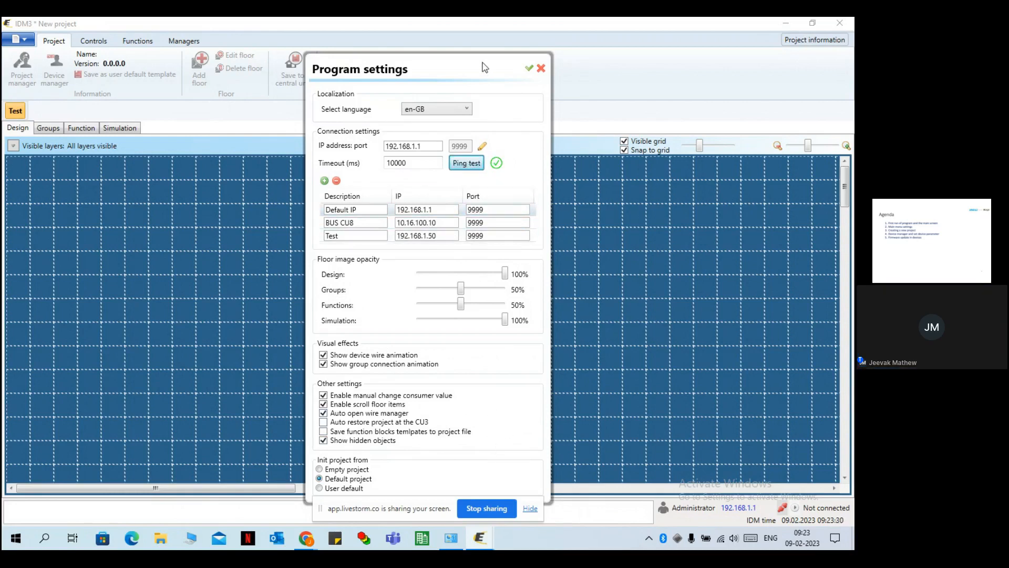
pyautogui.moveTo(482, 63); pyautogui.dragTo(477, 42)
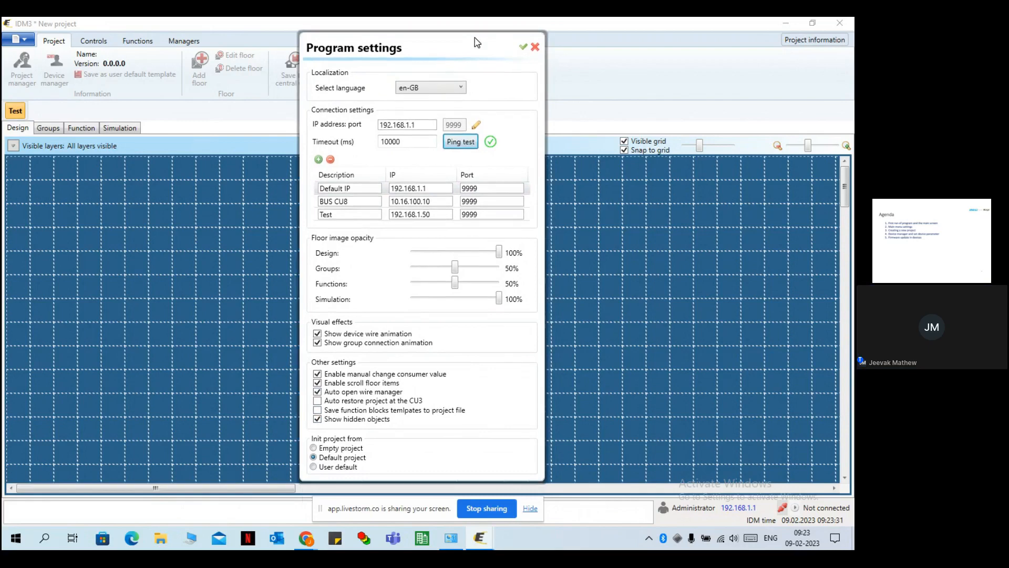
pyautogui.click(525, 48)
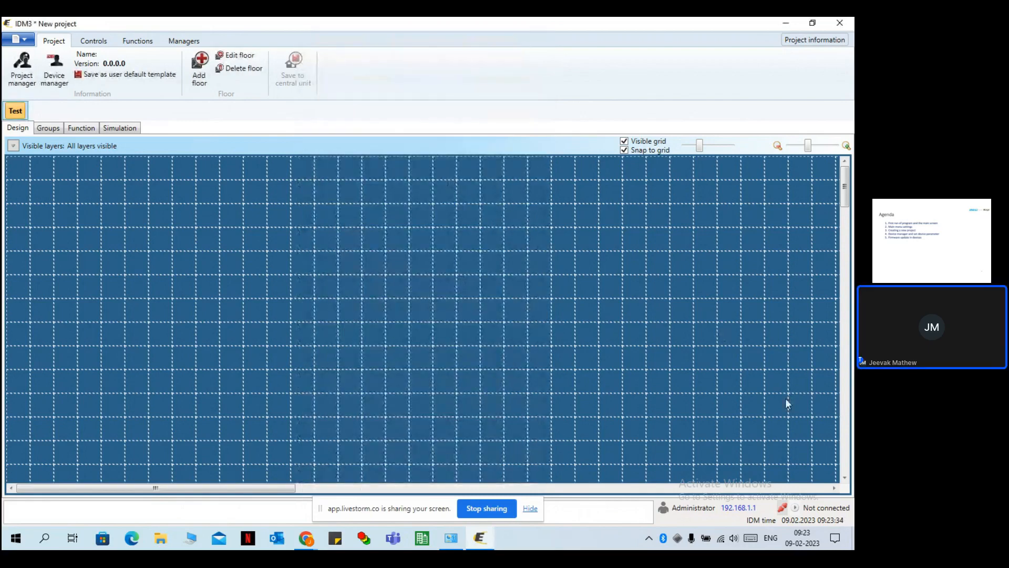
# Delete the existing CU3-07M central unit in the Device manager.
pyautogui.click(55, 74)
pyautogui.click(111, 143)
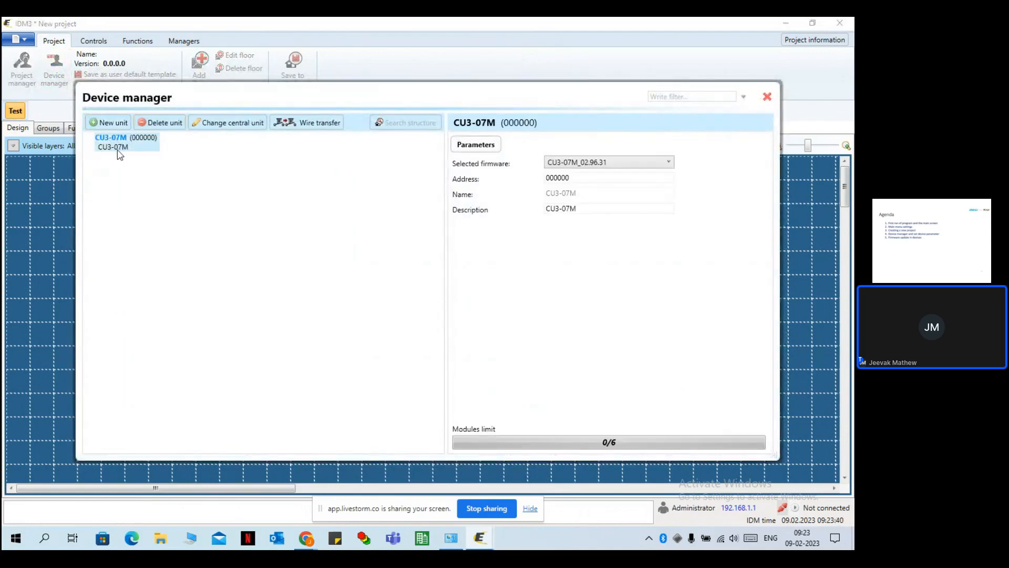
pyautogui.click(147, 124)
pyautogui.click(434, 298)
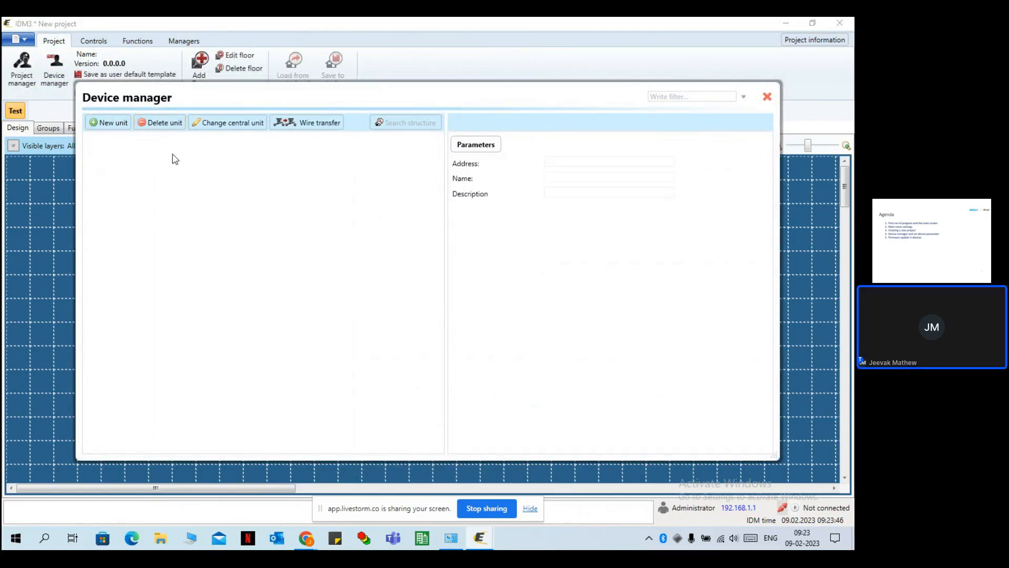
# Add a new CU3-07M unit with address 025EF8 and close the Device manager.
pyautogui.click(120, 125)
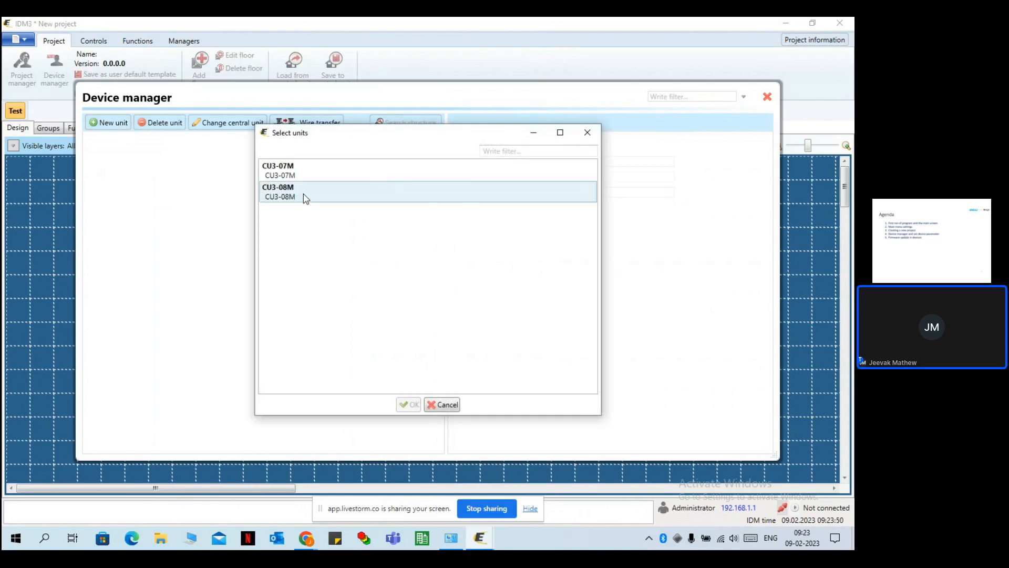
pyautogui.click(300, 172)
pyautogui.doubleClick(289, 177)
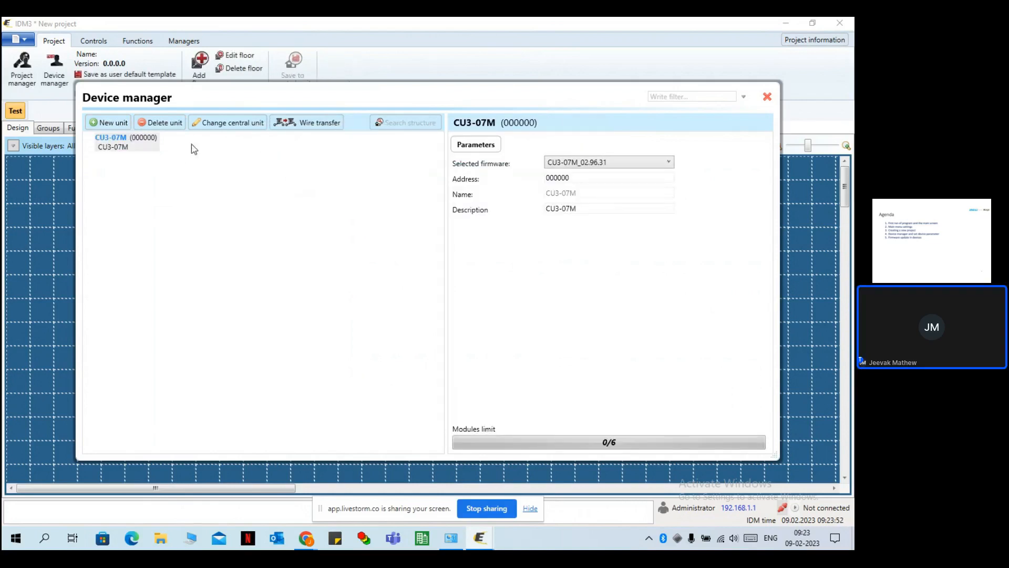
pyautogui.moveTo(571, 178); pyautogui.dragTo(516, 171)
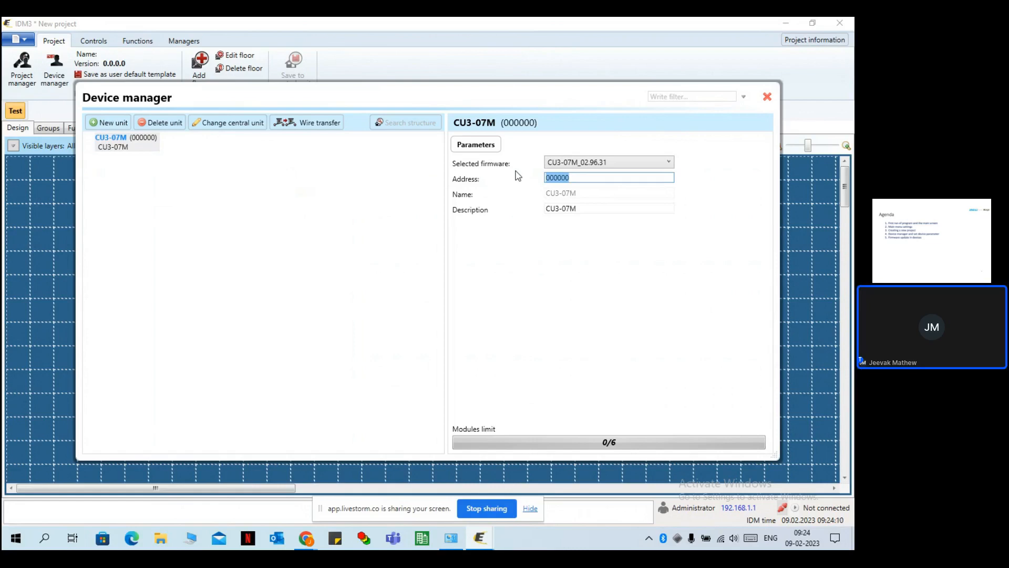
pyautogui.write('02')
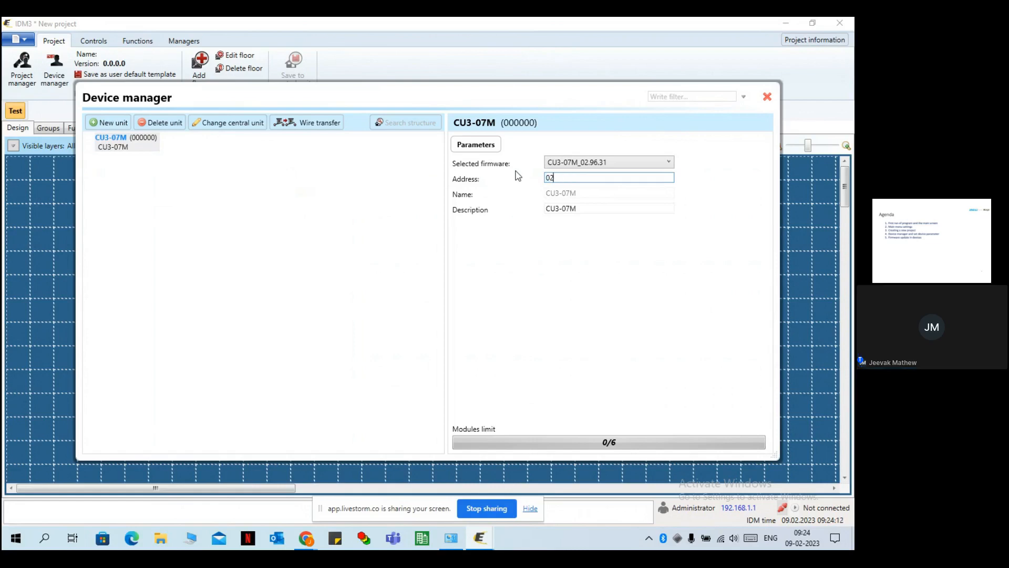
pyautogui.write('5ef8')
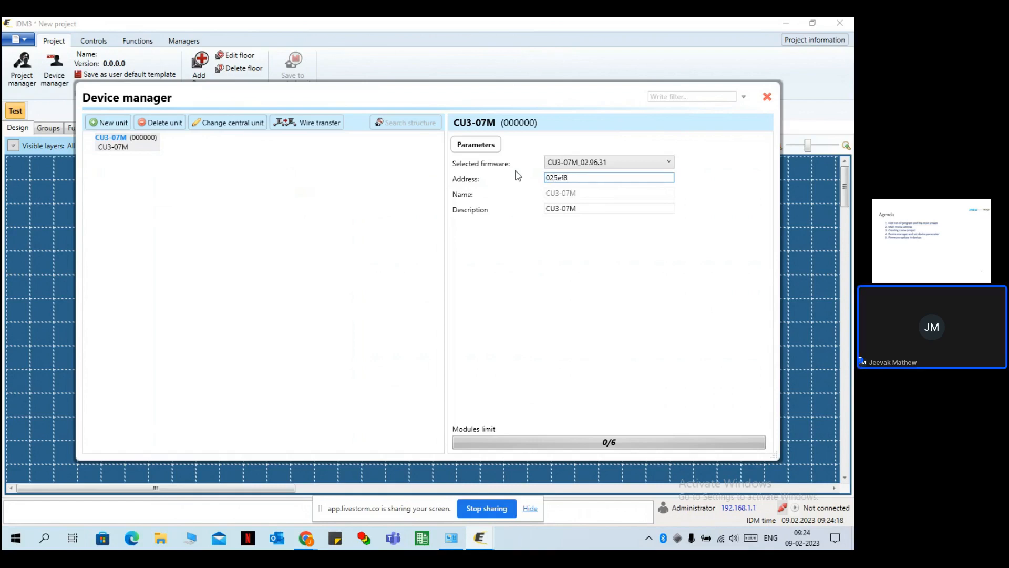
pyautogui.click(582, 209)
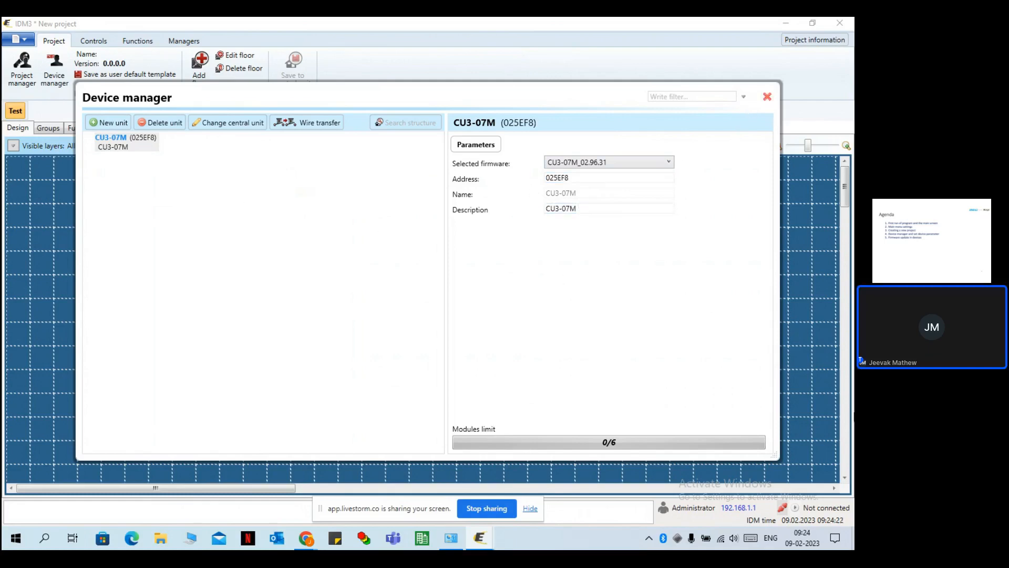
pyautogui.click(768, 97)
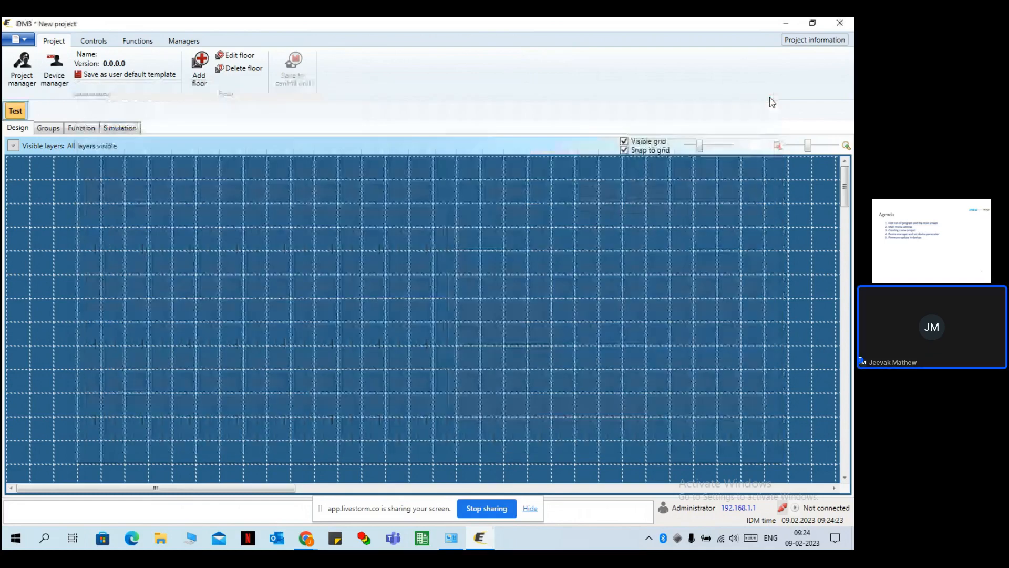
# Connect to the central unit at 192.168.1.1 and toggle it Stop, then Fast run.
pyautogui.click(783, 507)
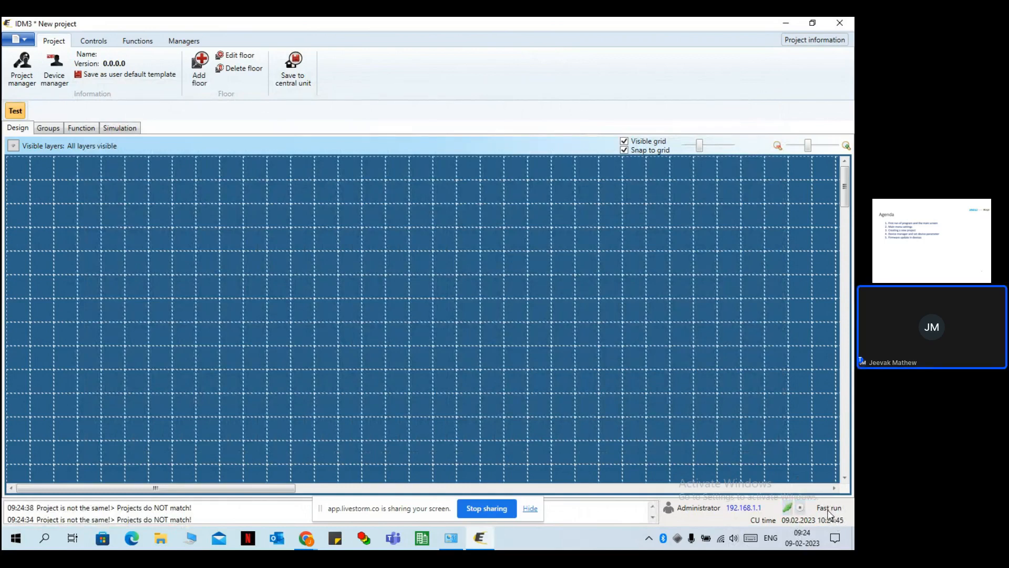
pyautogui.click(801, 508)
pyautogui.click(801, 509)
# Check CU3-07M firmware against 02.96.31 in Download unit firmware, then restore Fast run.
pyautogui.click(25, 40)
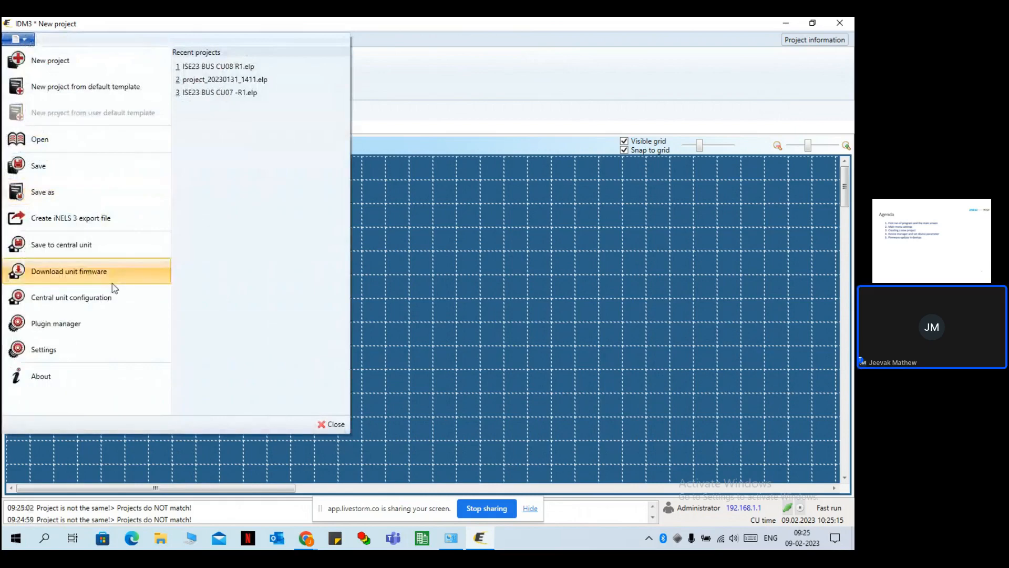
pyautogui.click(90, 274)
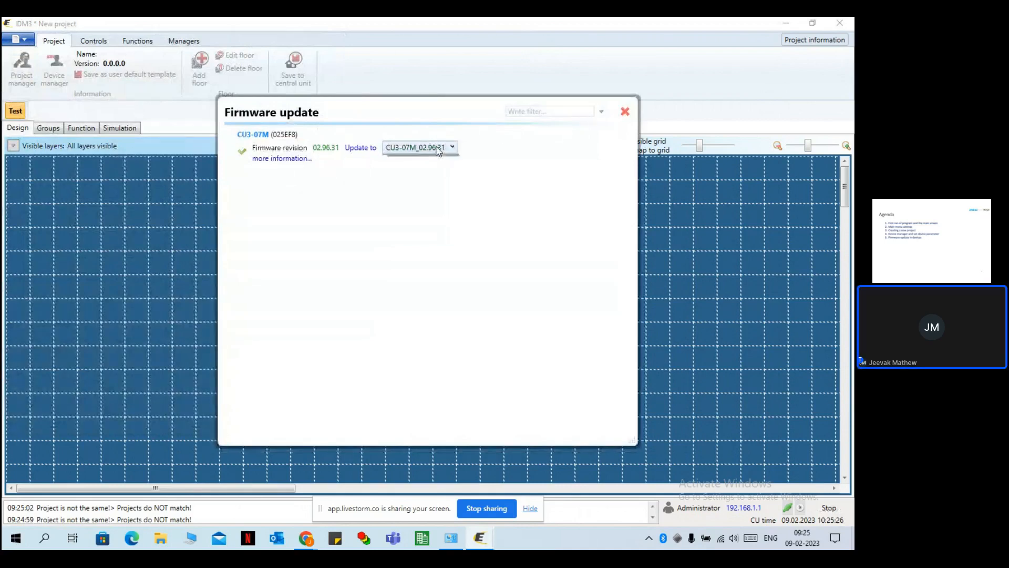
pyautogui.click(423, 151)
pyautogui.click(427, 160)
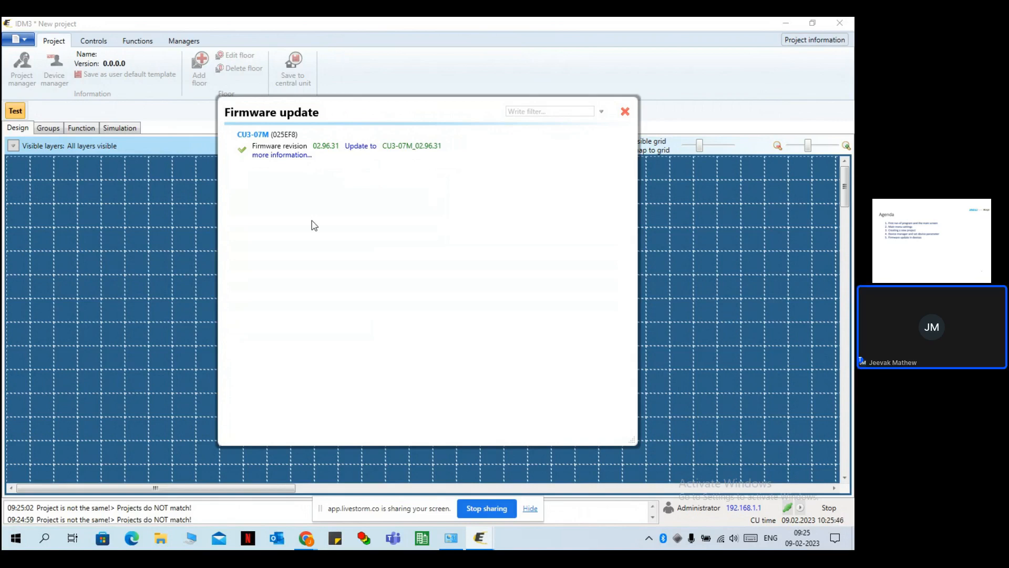
pyautogui.click(625, 111)
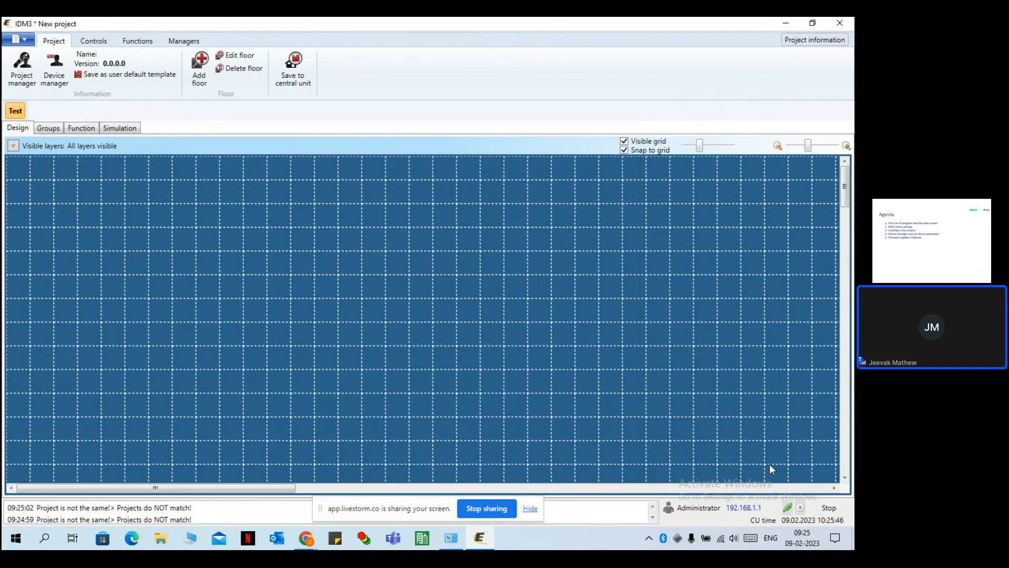
pyautogui.click(800, 509)
# Scan CU3-07M's bus in Device manager to detect RC3-610M-DALI, GMR3-61 and GRT3-50.
pyautogui.click(55, 70)
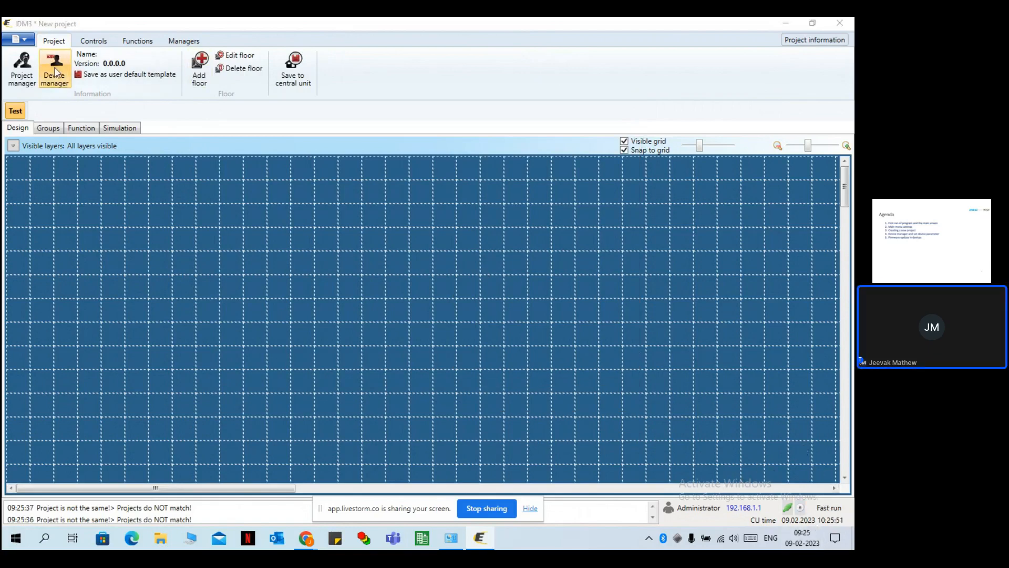
pyautogui.click(121, 148)
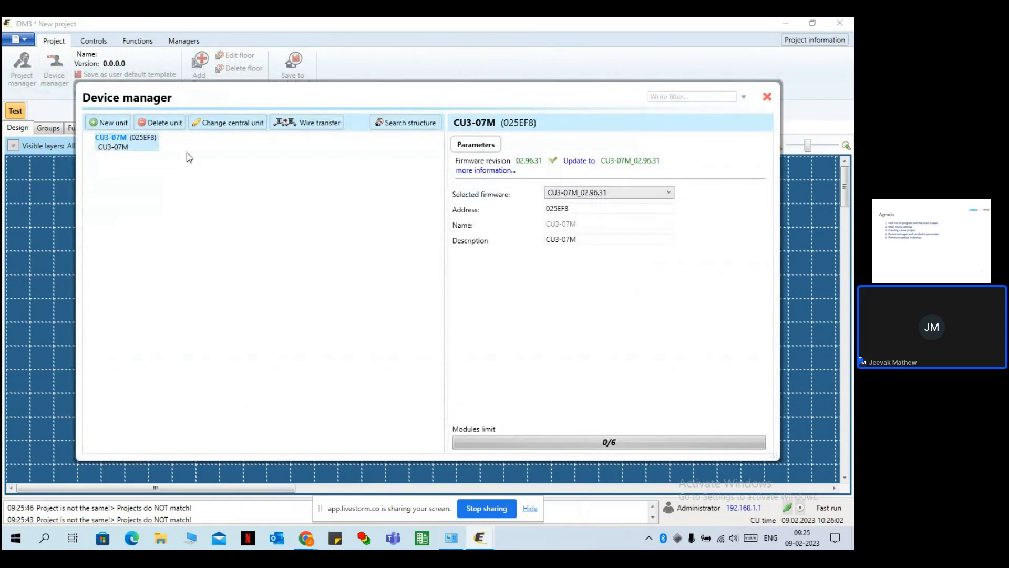
pyautogui.click(395, 125)
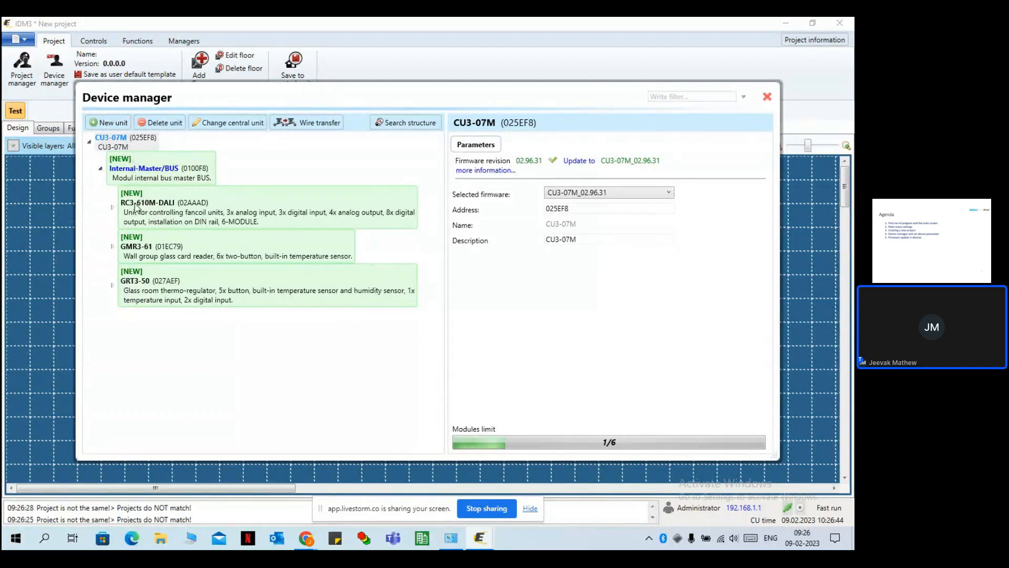
# Expand RC3-610M-DALI and inspect its RE1 output's parameters.
pyautogui.click(112, 206)
pyautogui.click(112, 207)
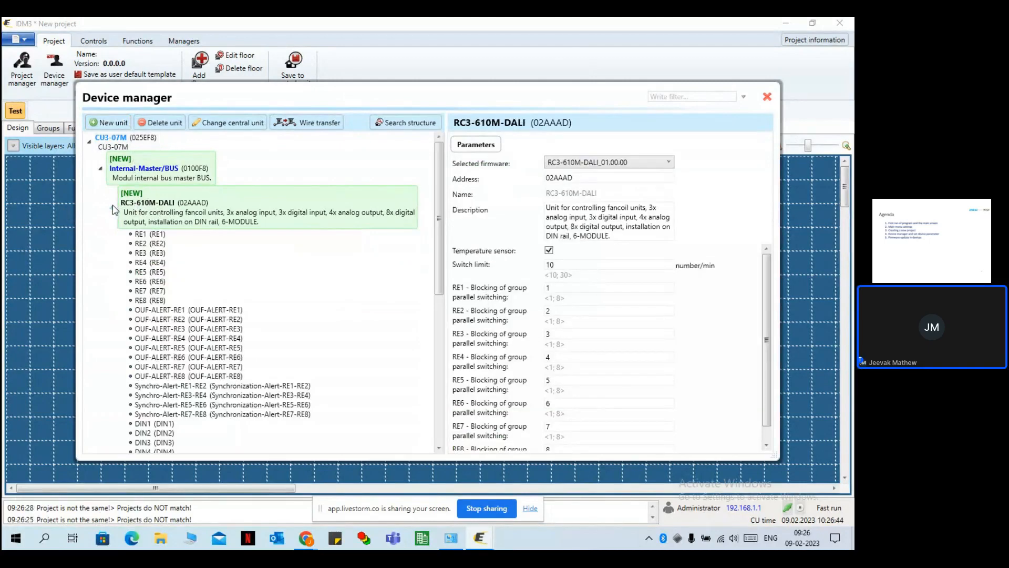
pyautogui.scroll(-8, 216, 239)
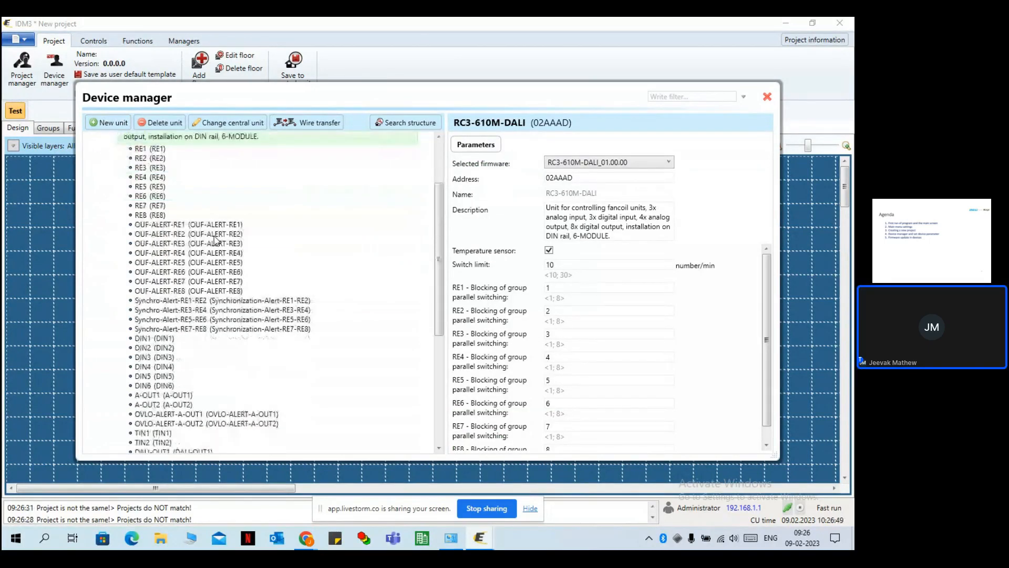
pyautogui.scroll(6, 215, 243)
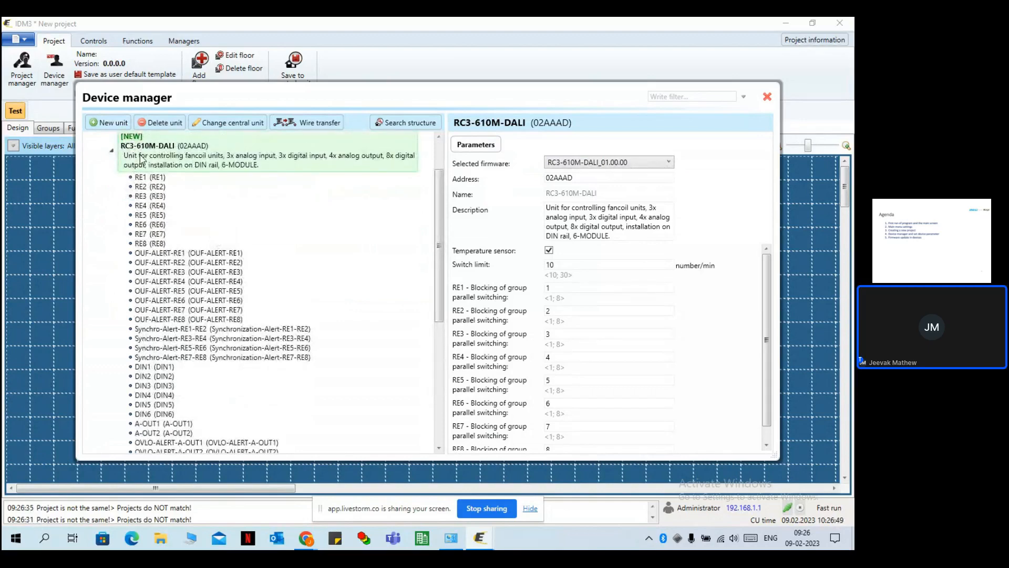
pyautogui.click(145, 178)
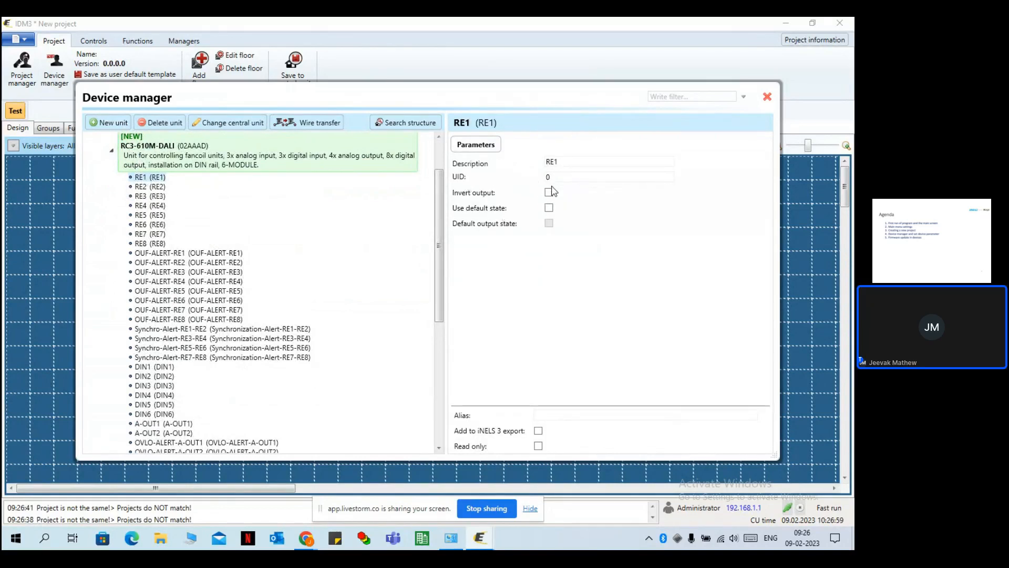
pyautogui.click(196, 164)
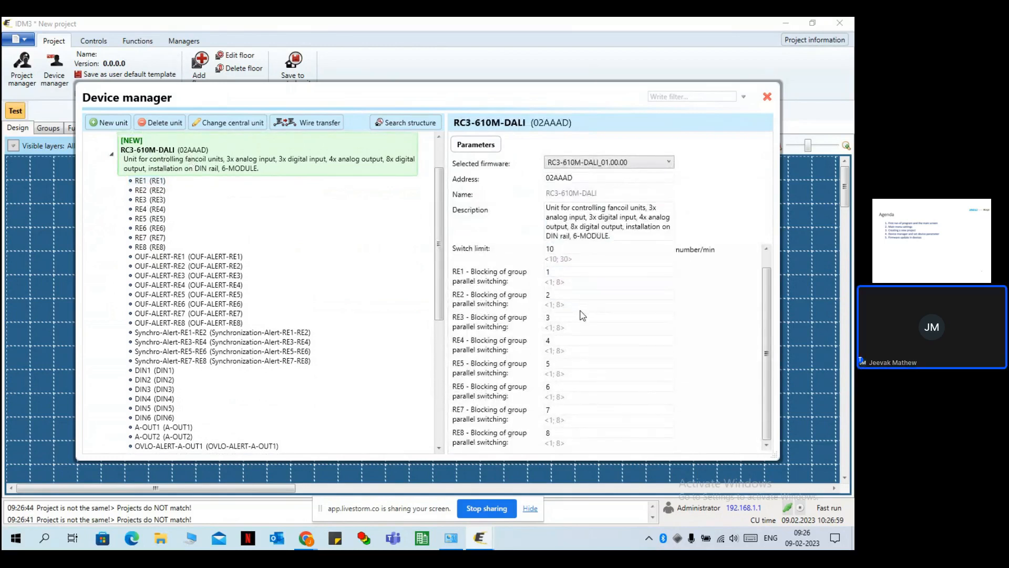
# Check RC3-610M-DALI's Switch limit and RE1 settings, then show the GMR3-61 card reader's parameters.
pyautogui.scroll(-1, 583, 305)
pyautogui.click(580, 318)
pyautogui.scroll(1, 549, 347)
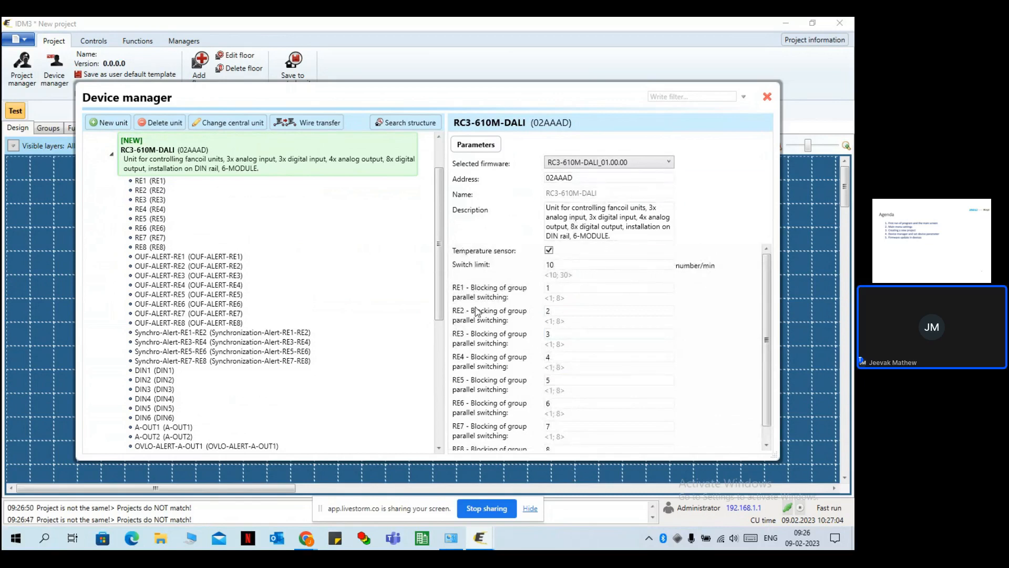
pyautogui.scroll(-1, 475, 310)
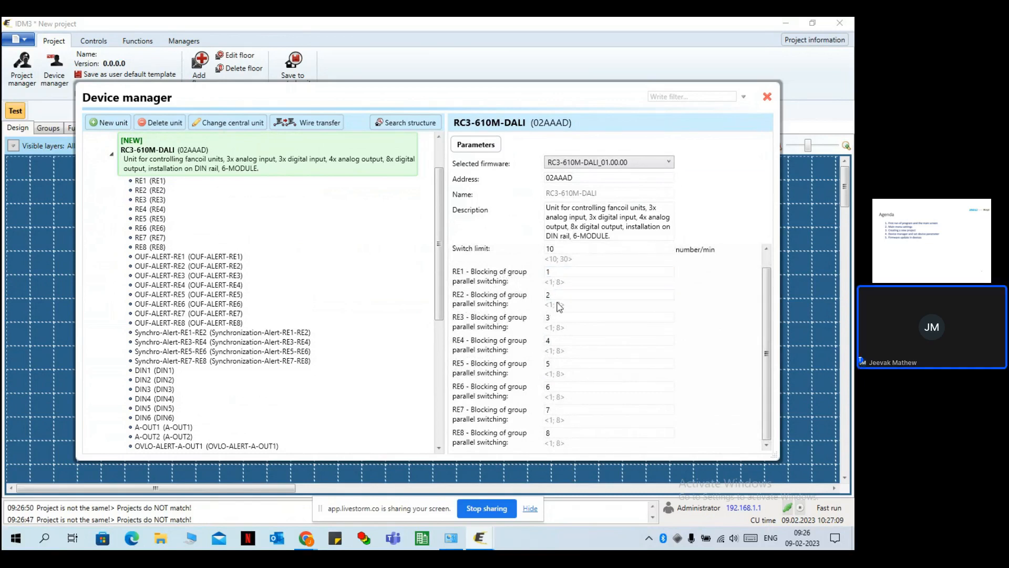
pyautogui.doubleClick(554, 250)
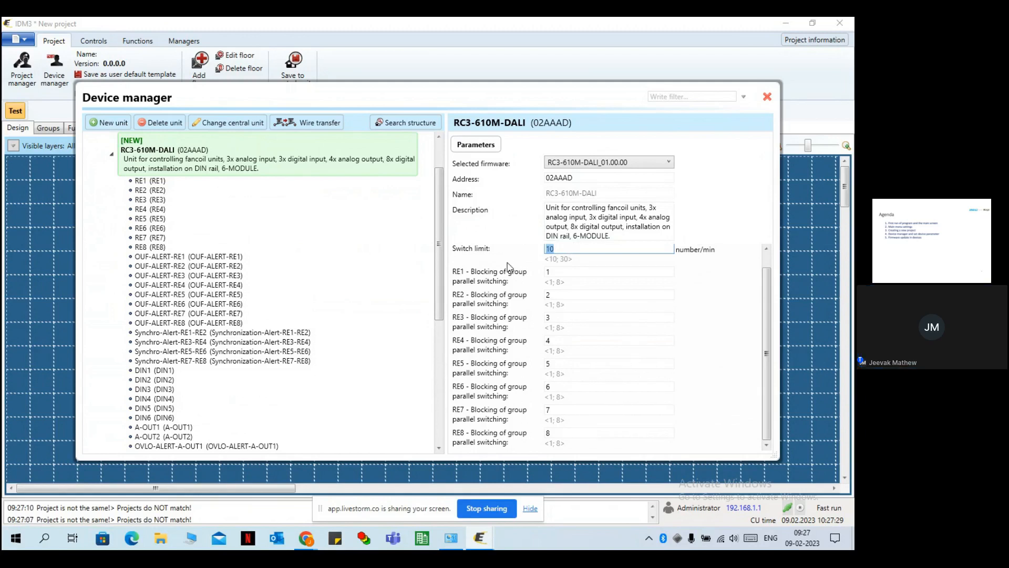
pyautogui.click(569, 226)
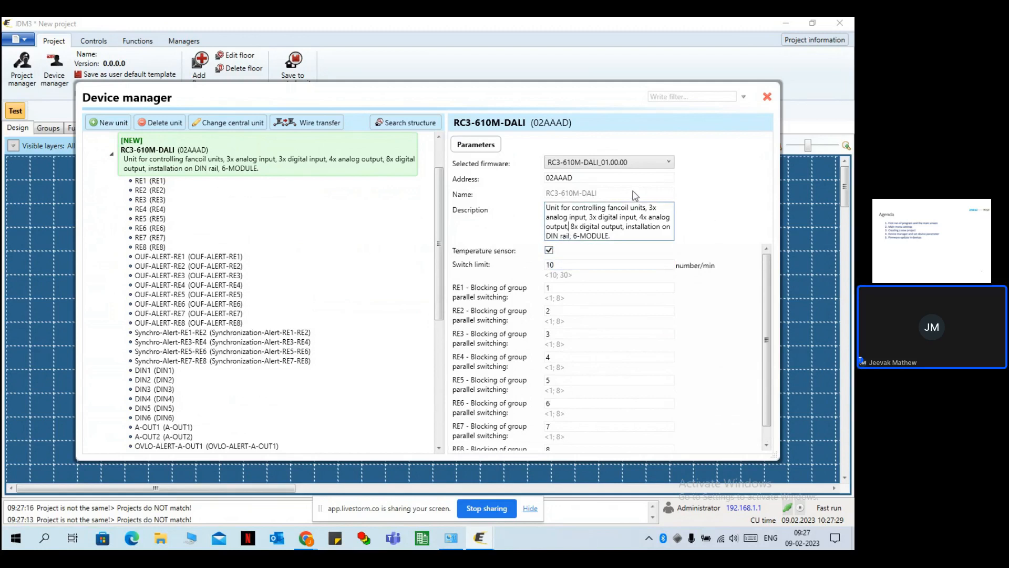
pyautogui.click(151, 184)
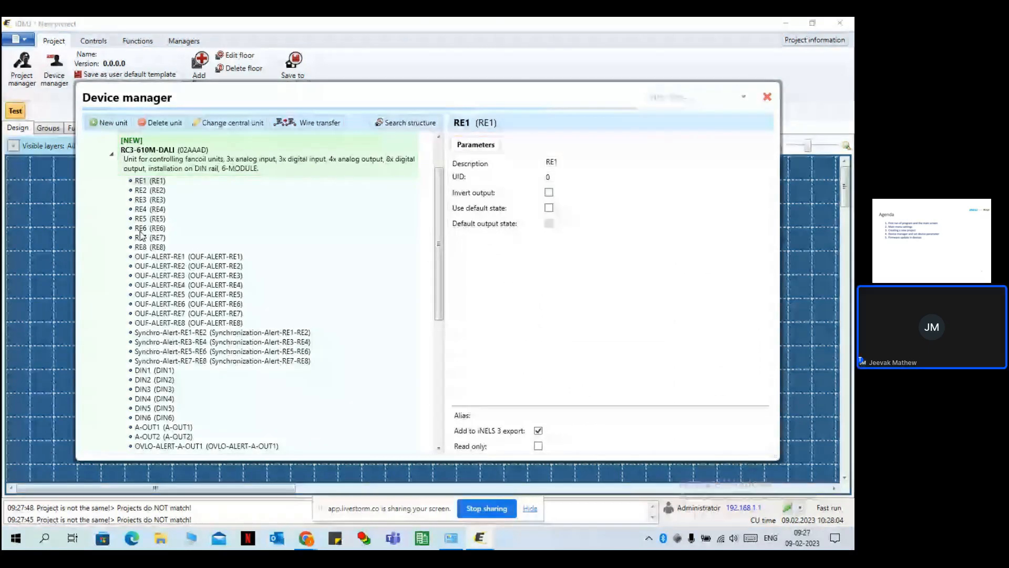
pyautogui.click(113, 156)
pyautogui.click(156, 248)
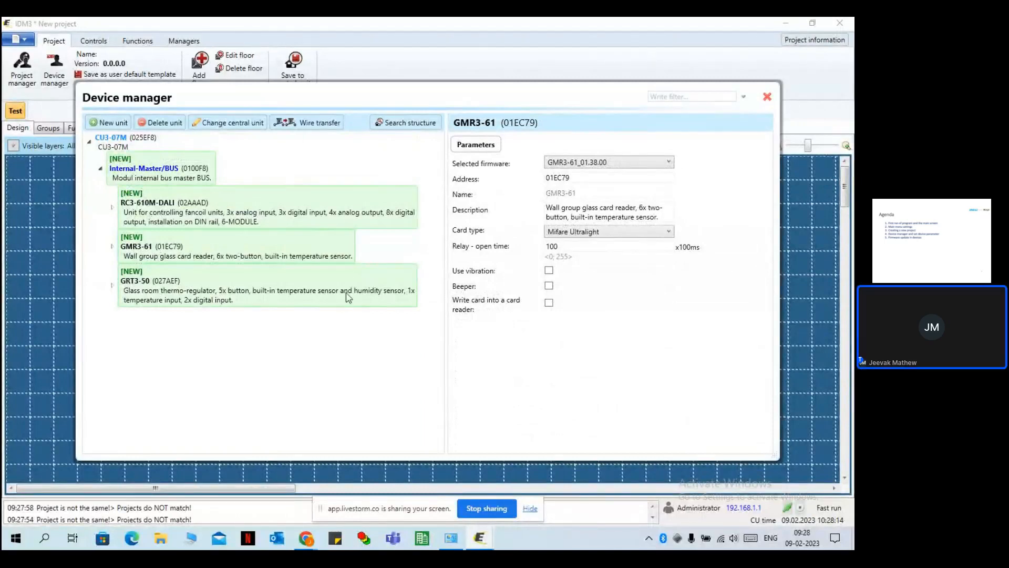
# Turn on the GMR3-61 card reader's beeper and keep Mifare Ultralight as the card type.
pyautogui.click(548, 285)
pyautogui.click(605, 232)
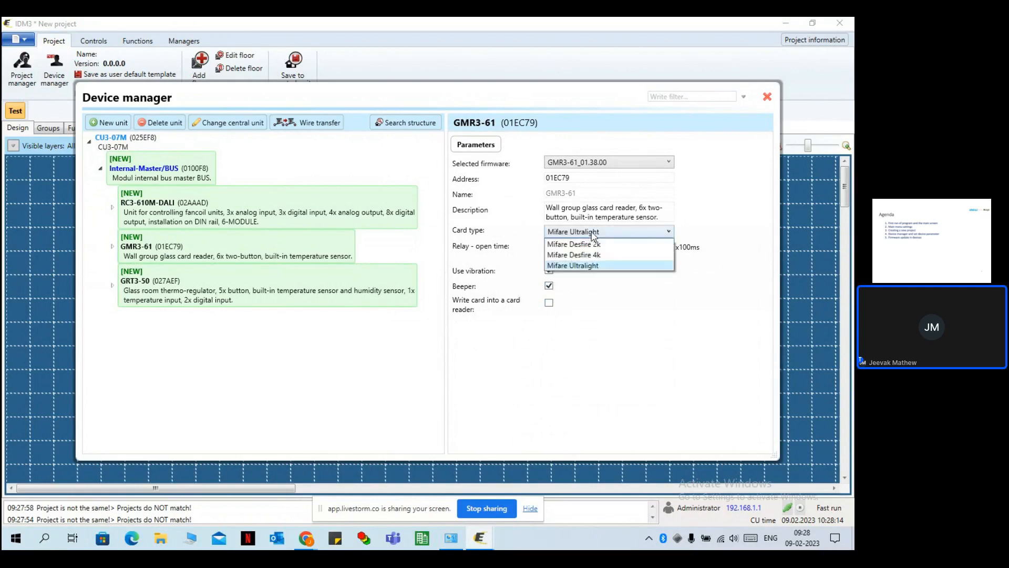
pyautogui.click(598, 234)
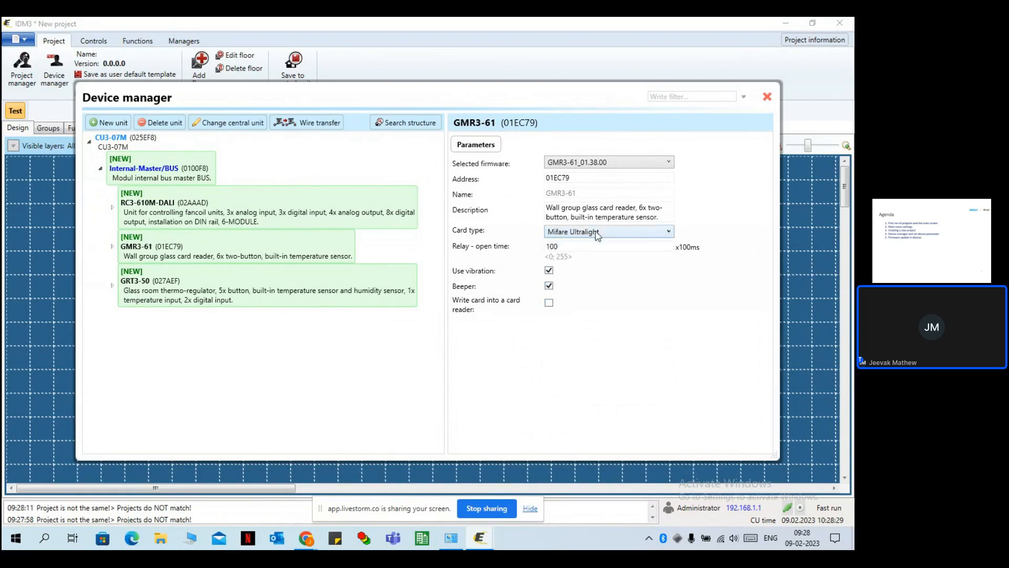
# Give GRT3-50 H/C button control, short beeping and a 200 lx backlight limit, then close Device manager.
pyautogui.click(198, 283)
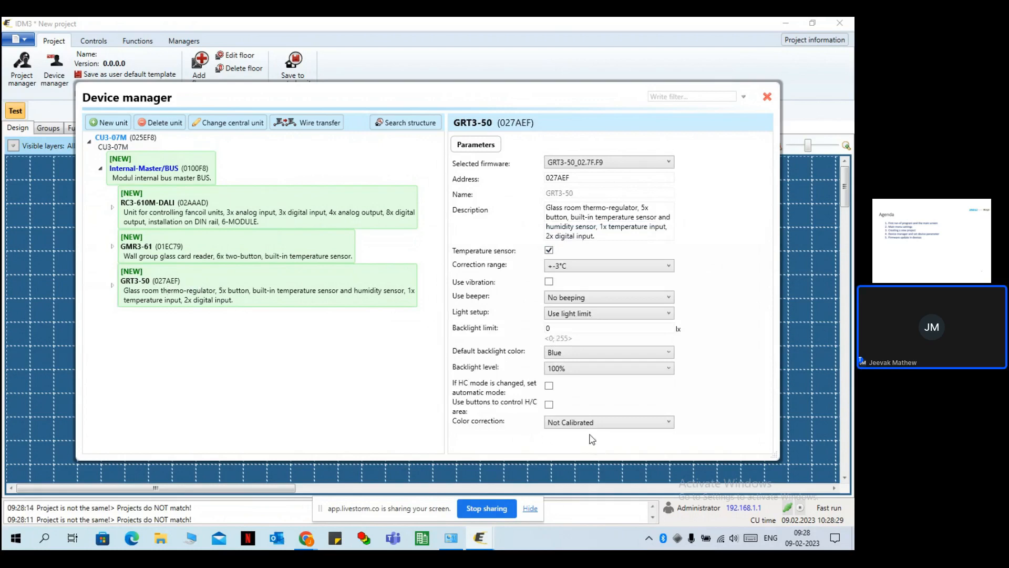
pyautogui.click(548, 405)
pyautogui.click(590, 297)
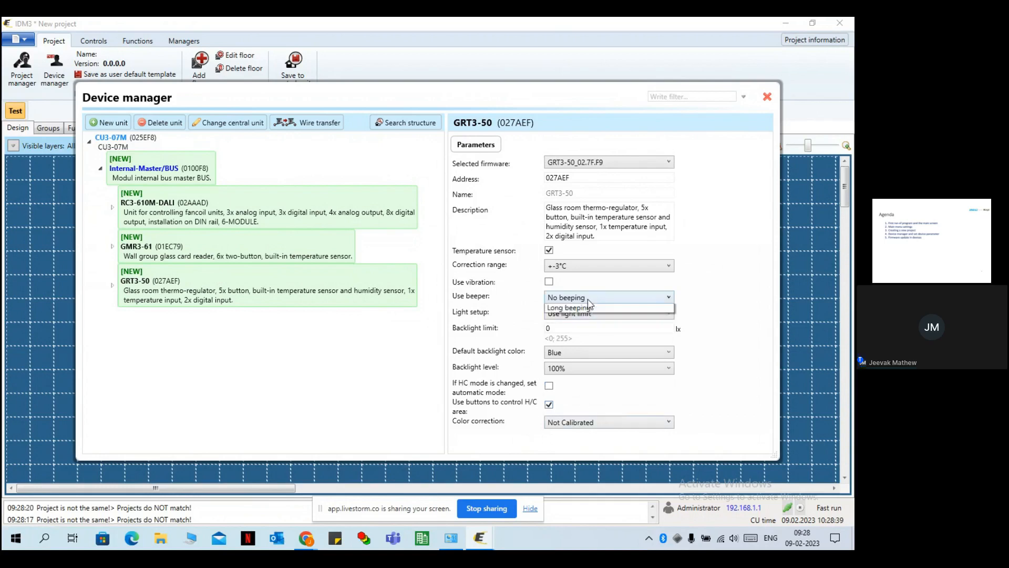
pyautogui.click(589, 318)
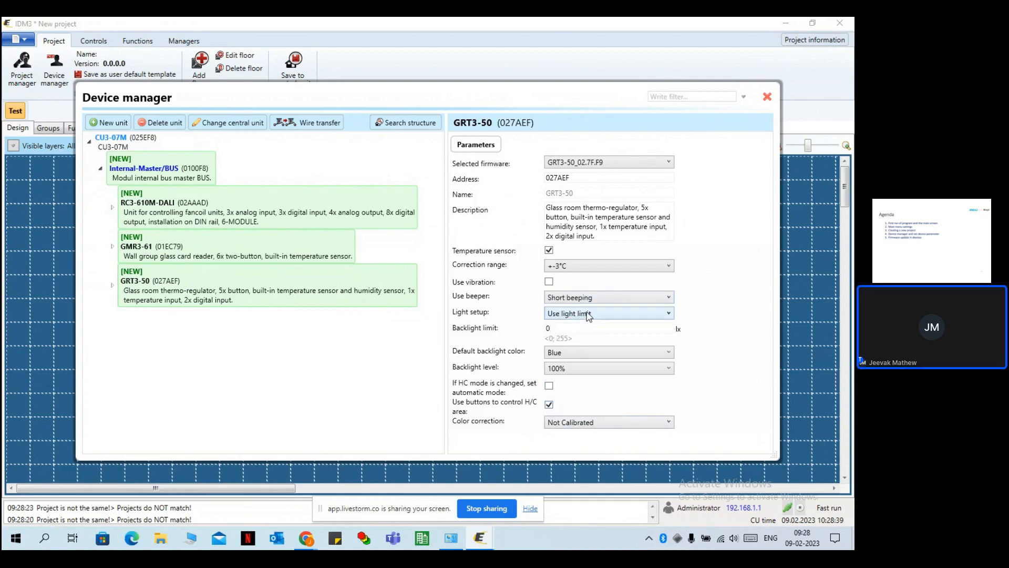
pyautogui.doubleClick(560, 328)
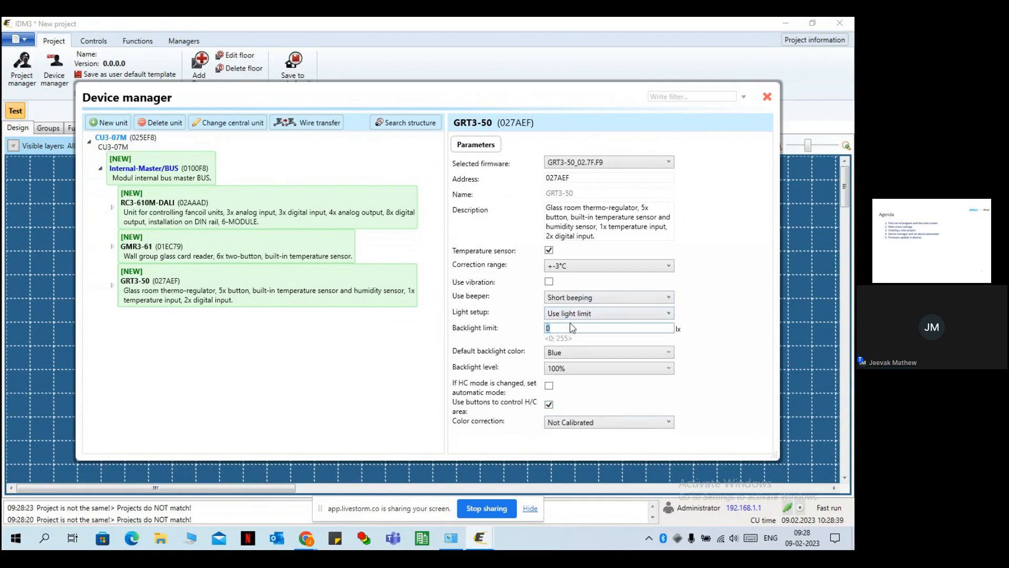
pyautogui.write('2000')
pyautogui.click(652, 388)
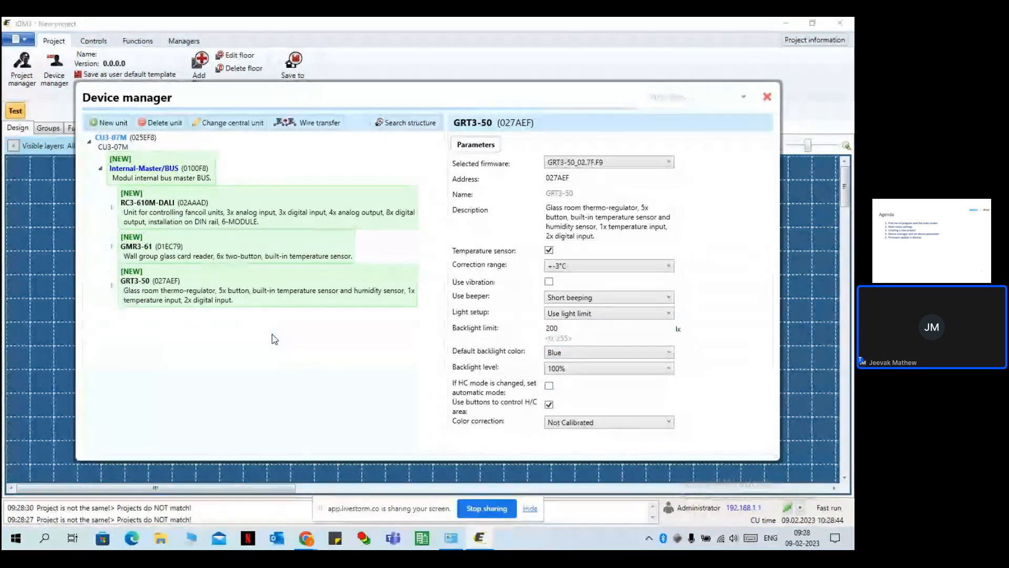
pyautogui.click(767, 97)
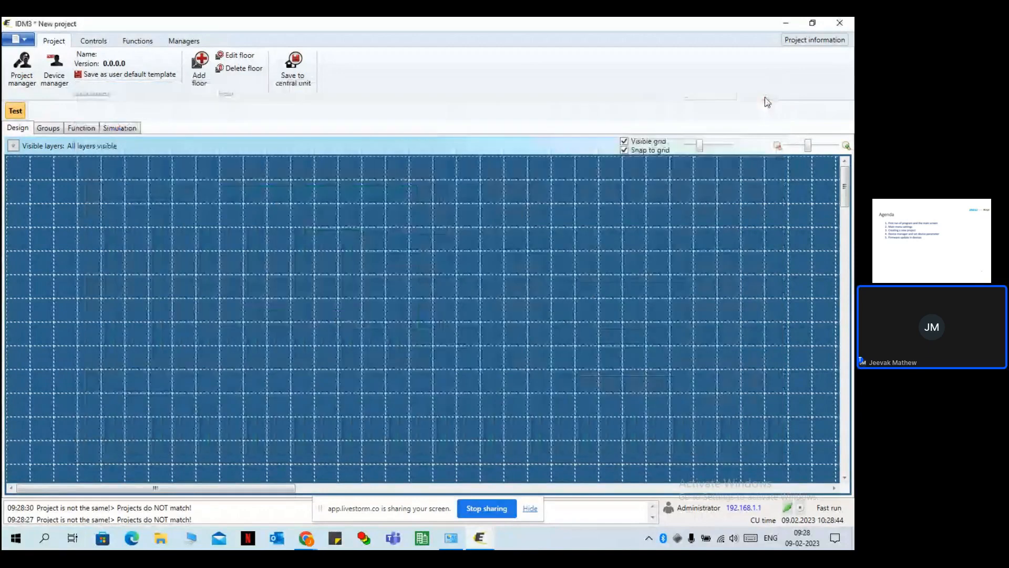
# Choose Save to central unit from the application menu.
pyautogui.click(23, 41)
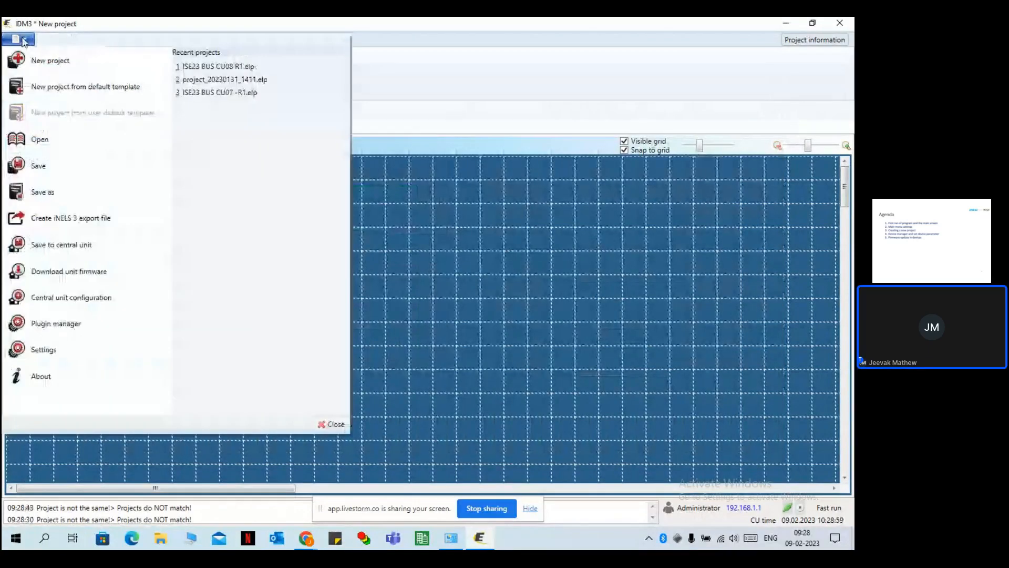
pyautogui.click(93, 248)
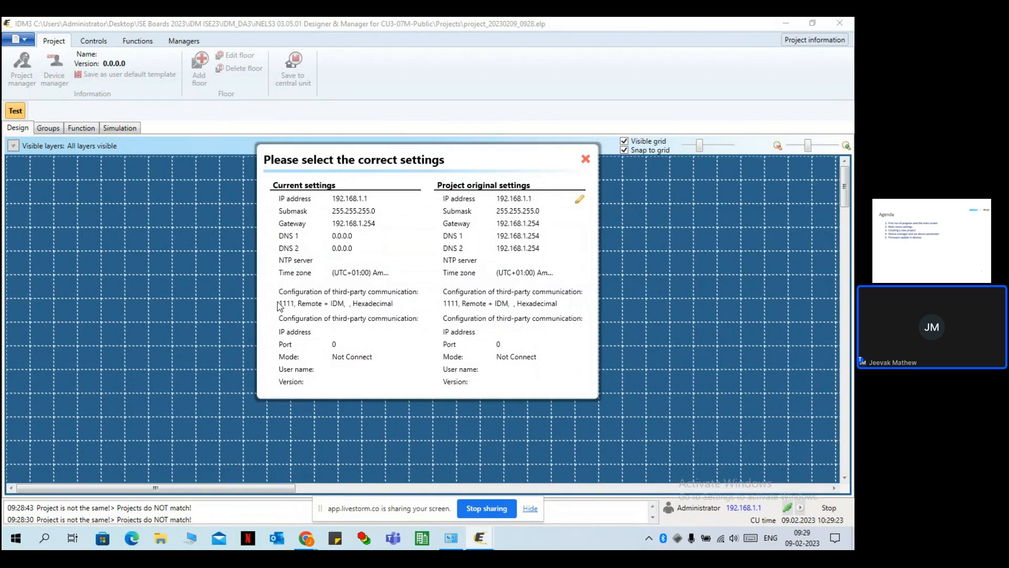
# Keep the project's original settings (DNS 192.168.1.254) and confirm the save to the central unit.
pyautogui.click(492, 245)
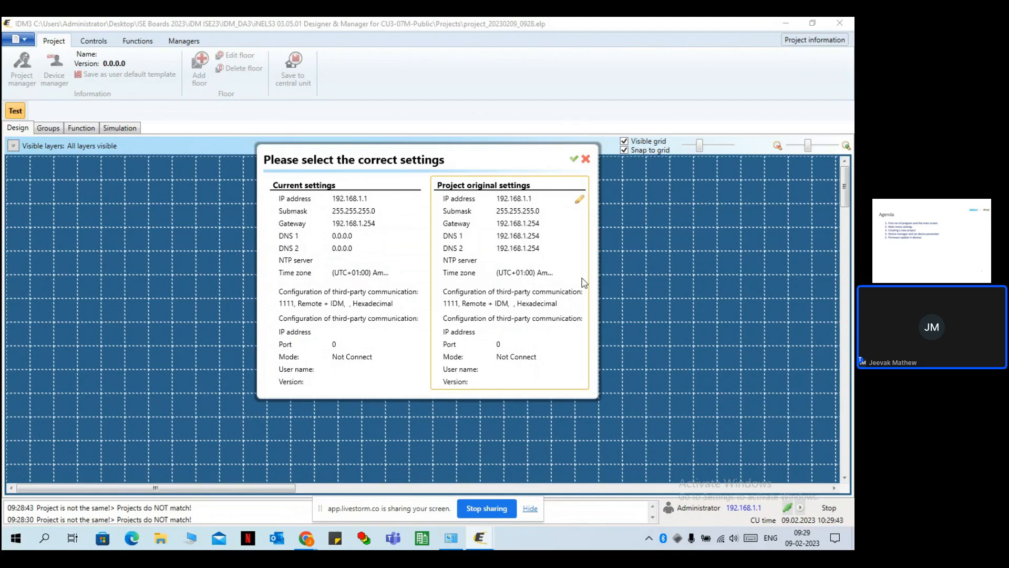
pyautogui.click(574, 158)
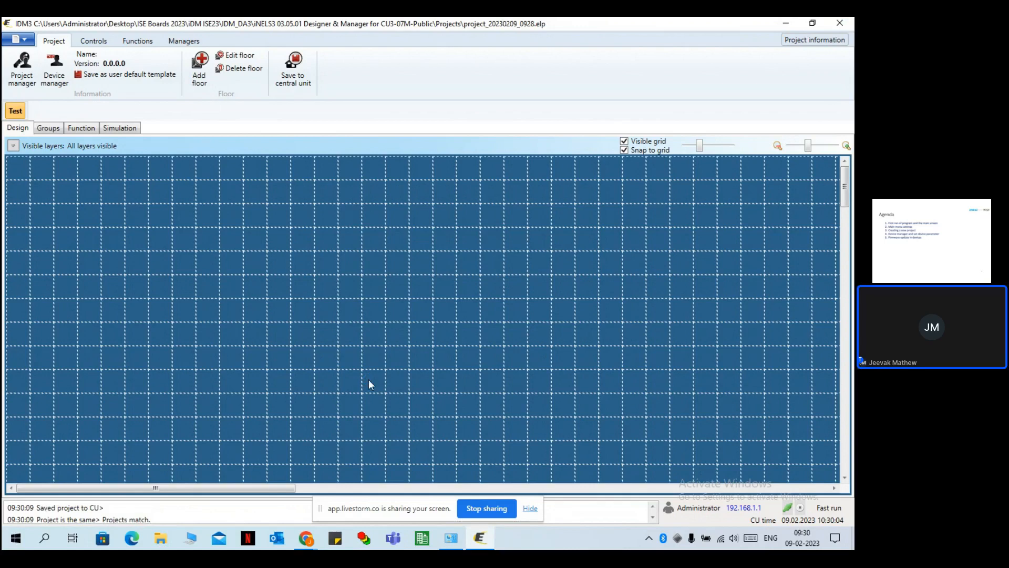
# In the online Monitor, view the GRT3-50 and GMR3-61 live inputs, then close it.
pyautogui.click(184, 42)
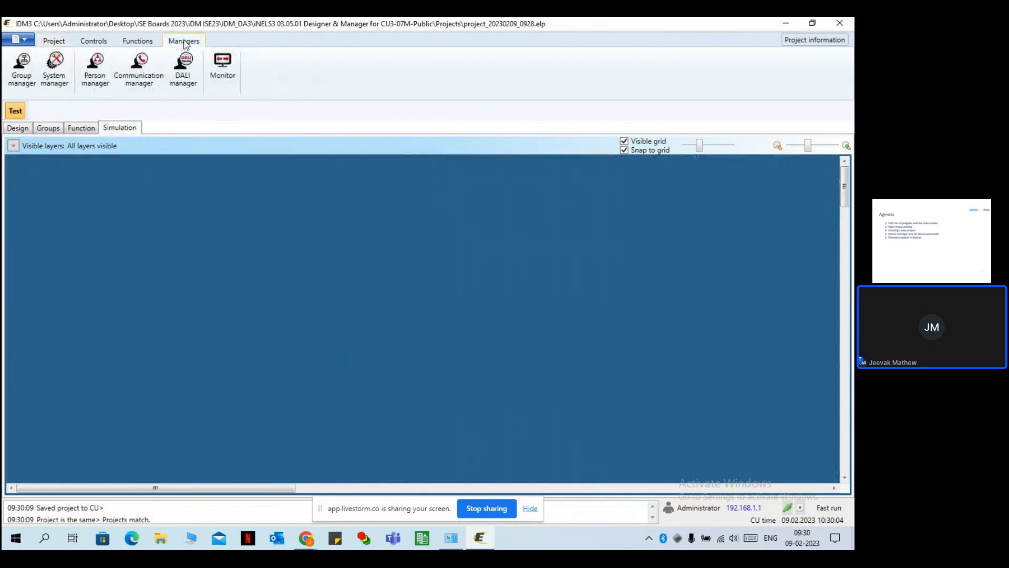
pyautogui.click(224, 61)
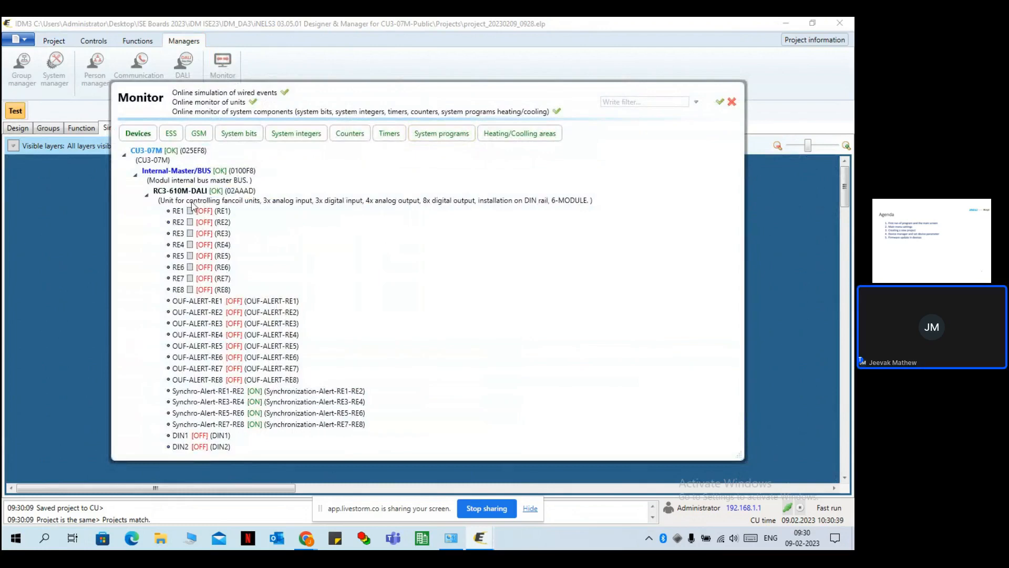
pyautogui.click(147, 195)
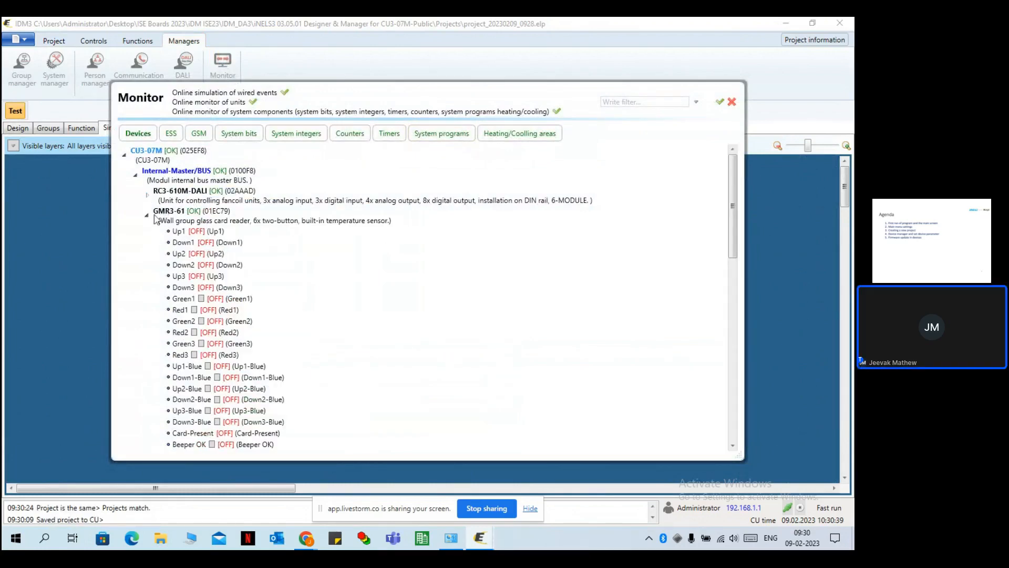
pyautogui.click(147, 215)
pyautogui.click(147, 235)
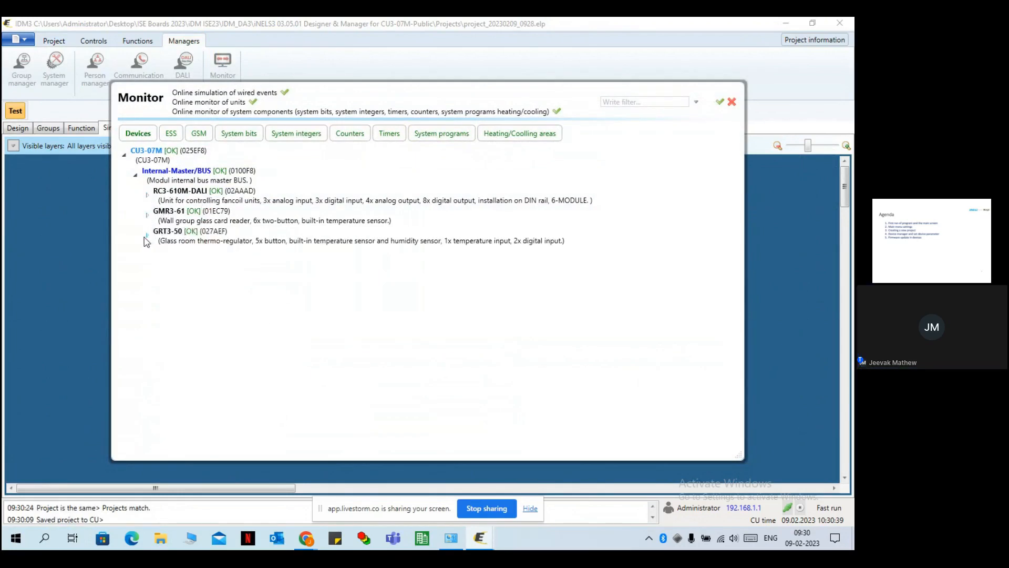
pyautogui.click(145, 238)
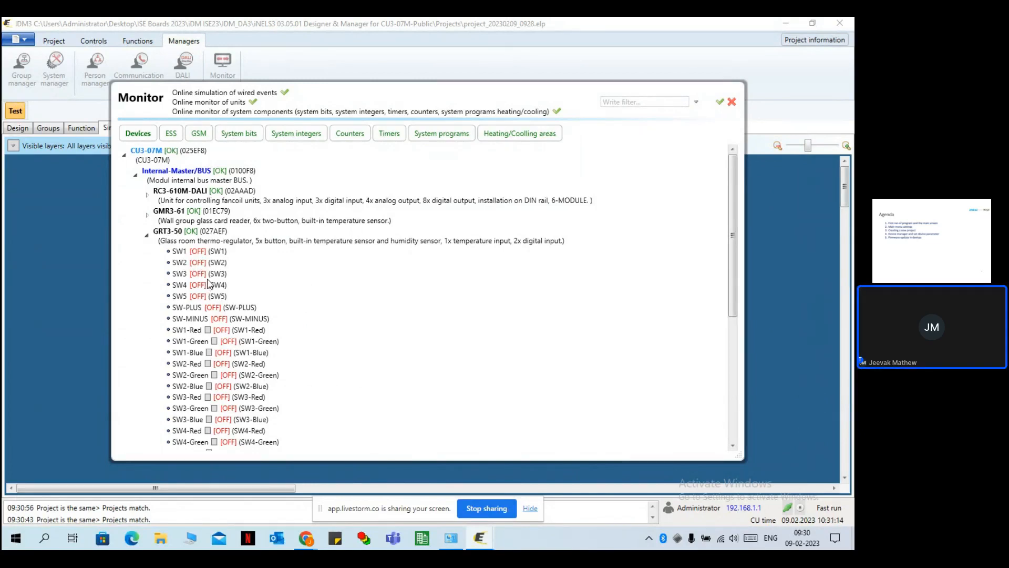
pyautogui.click(147, 236)
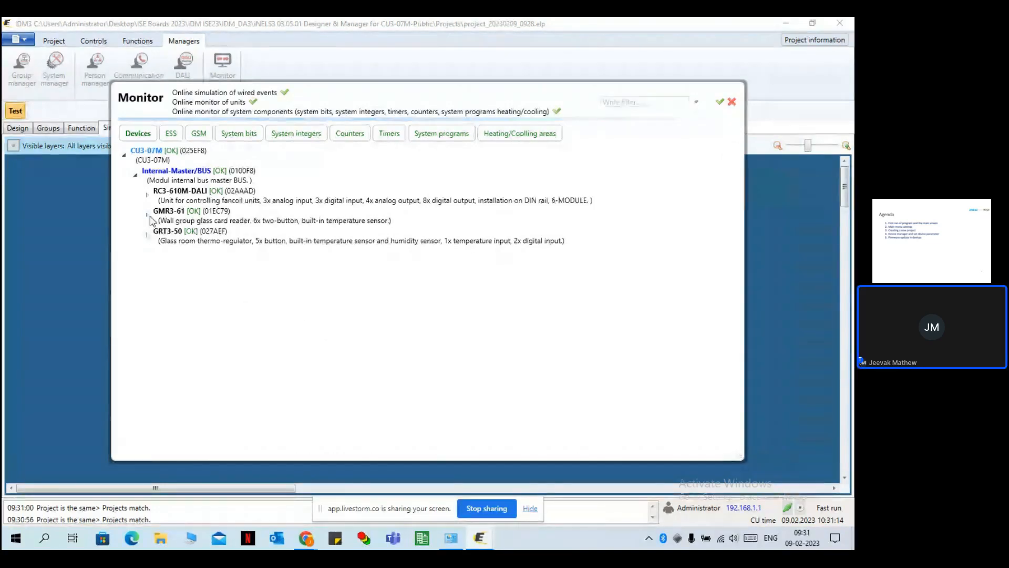
pyautogui.click(148, 216)
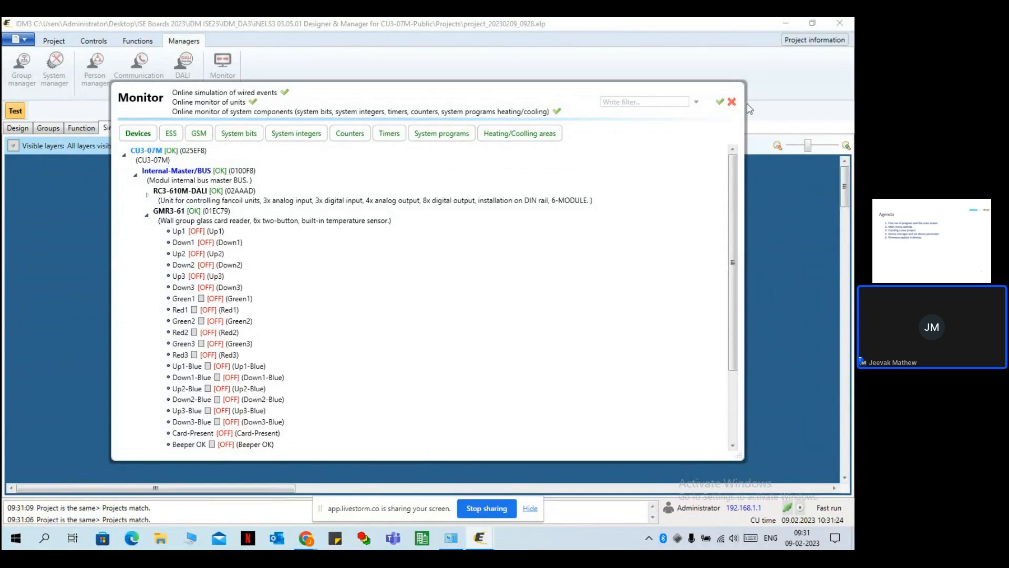
pyautogui.click(732, 102)
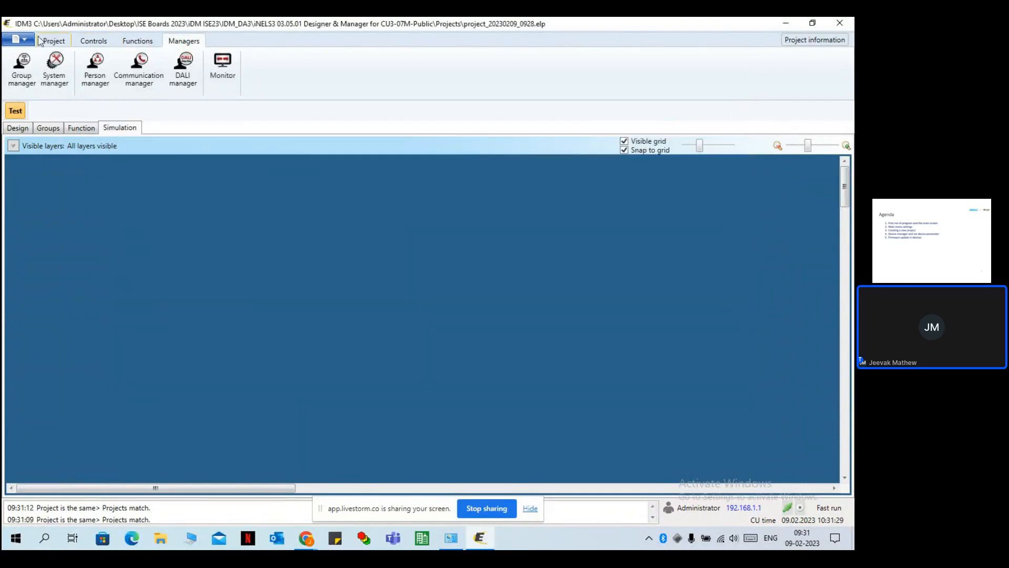
pyautogui.click(21, 40)
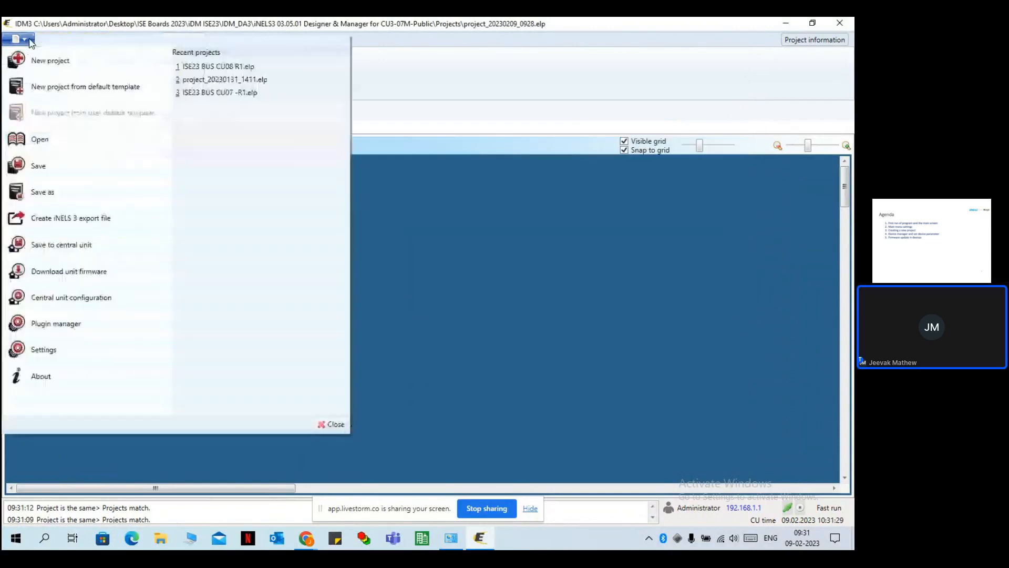
pyautogui.click(80, 280)
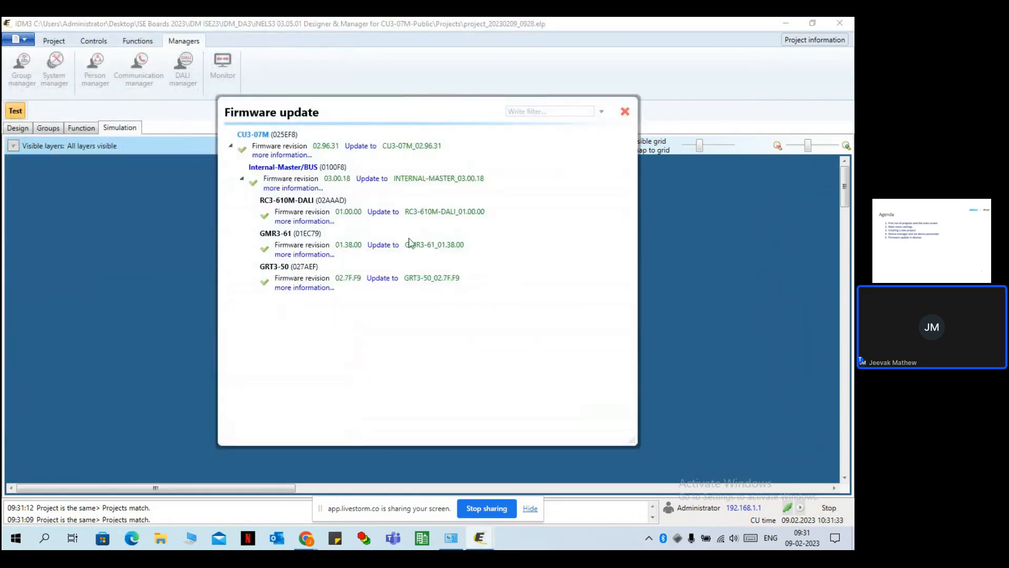
pyautogui.click(443, 220)
pyautogui.moveTo(413, 221)
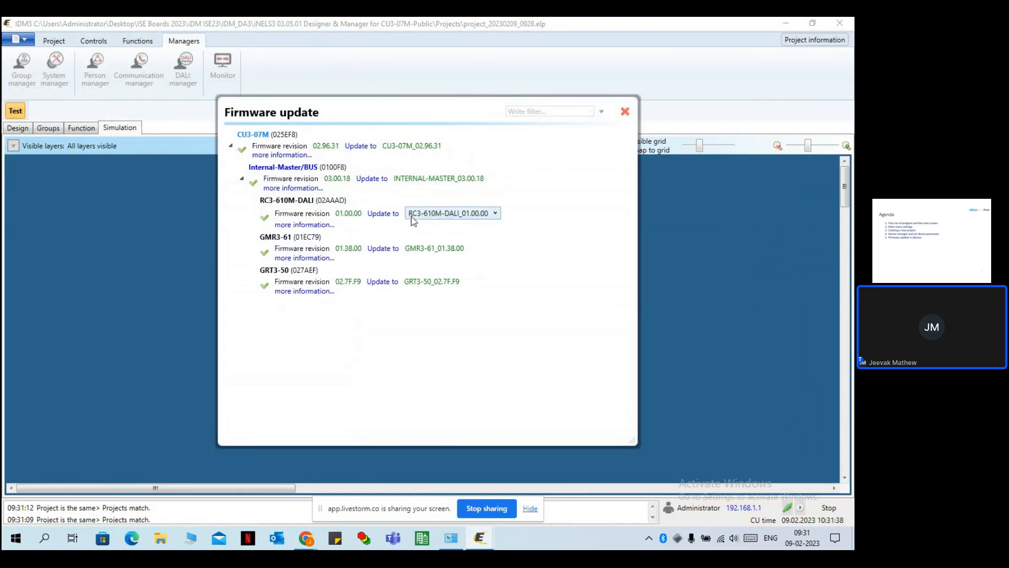
pyautogui.click(435, 247)
pyautogui.click(434, 259)
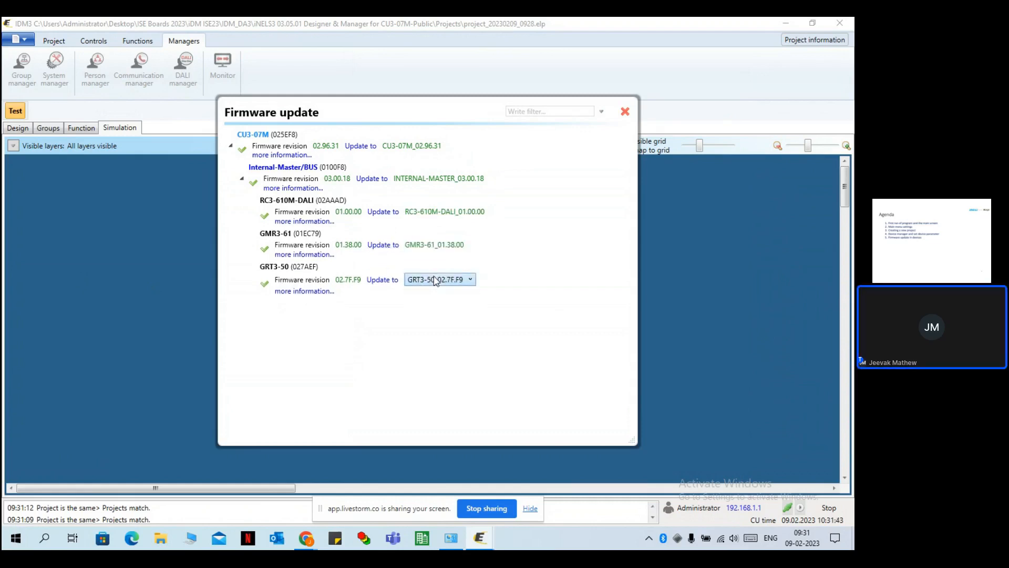
pyautogui.click(432, 219)
pyautogui.click(432, 227)
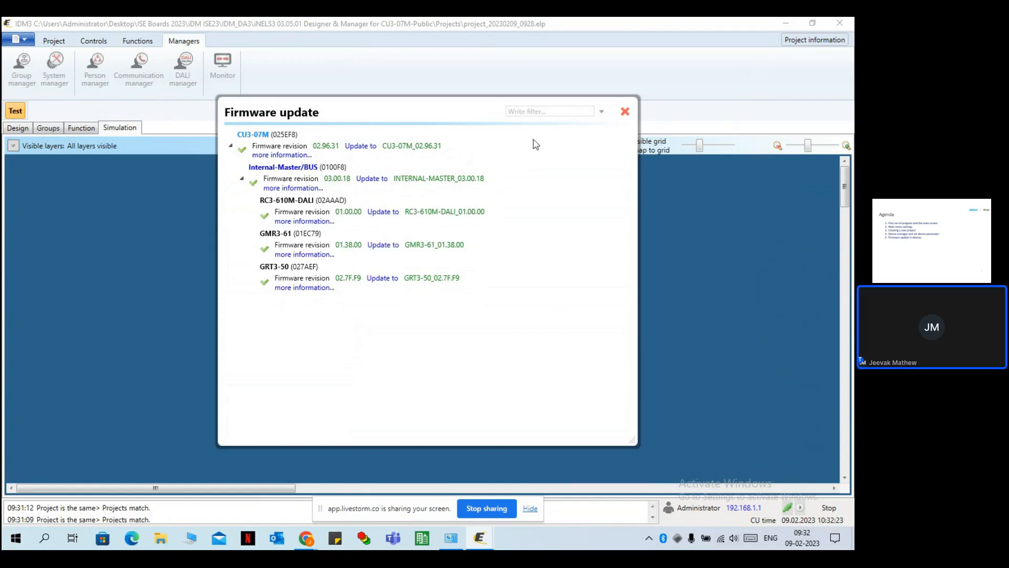
pyautogui.click(626, 112)
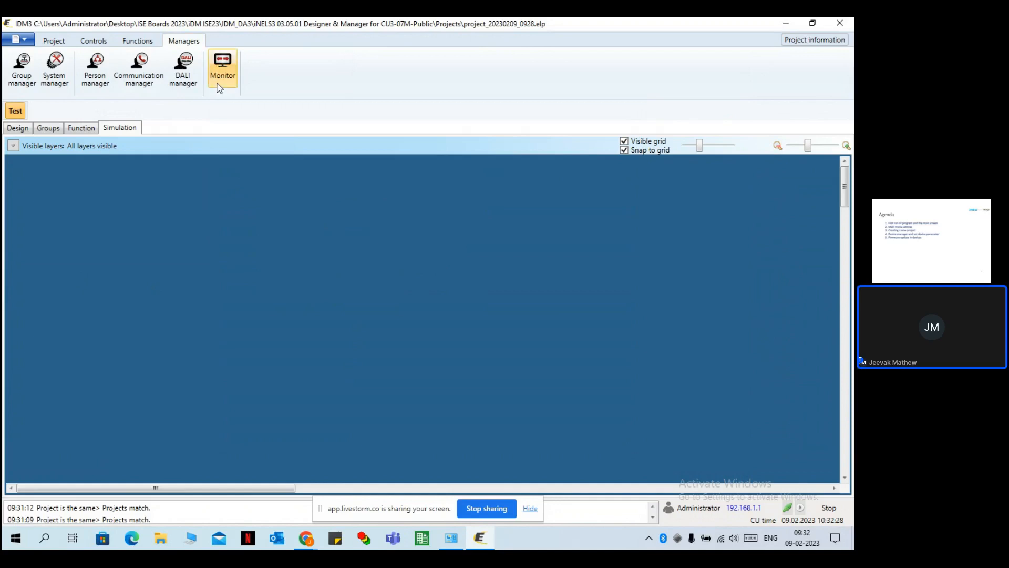
# Switch to Fast run and check GMR3-61's live values in Monitor, including Inter-Therm 28.18°C.
pyautogui.click(800, 510)
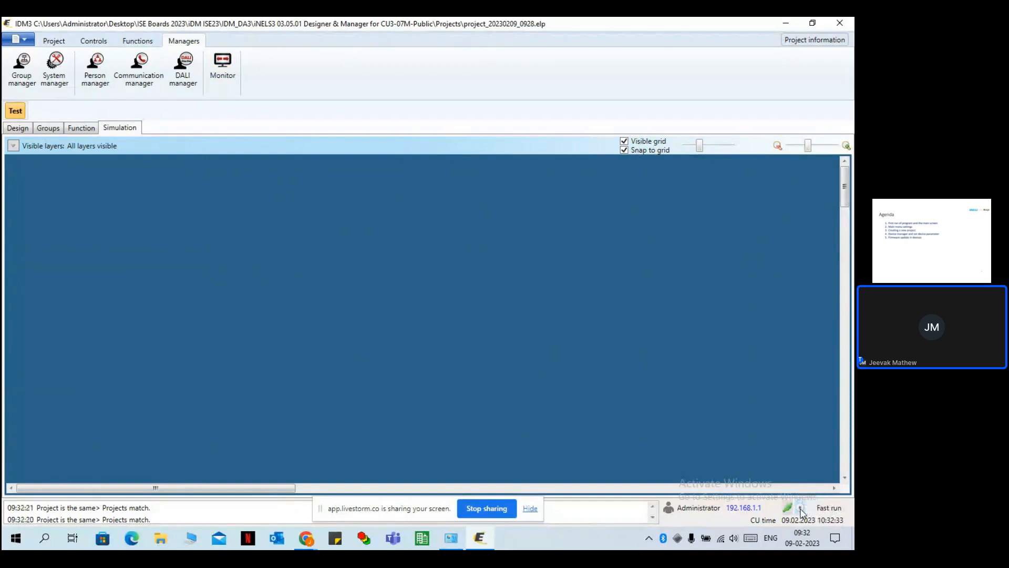
pyautogui.click(219, 63)
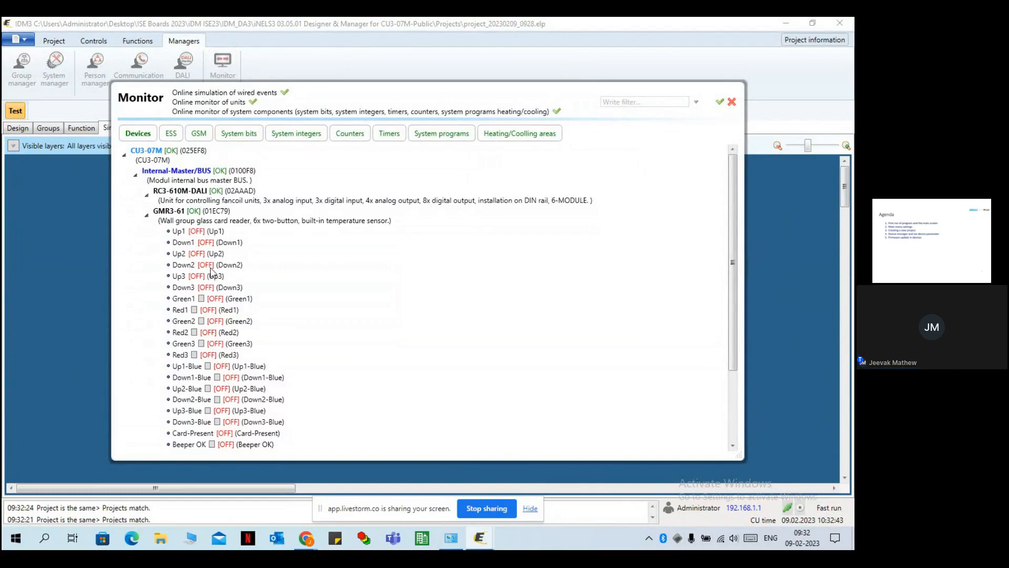
pyautogui.scroll(-4, 212, 271)
pyautogui.scroll(4, 211, 271)
pyautogui.scroll(-3, 218, 279)
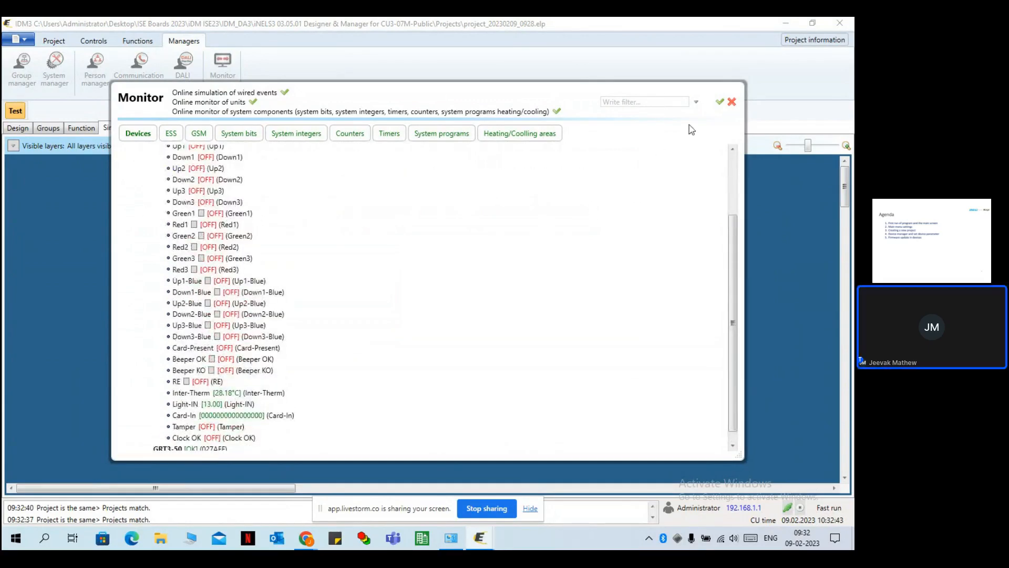
pyautogui.click(732, 102)
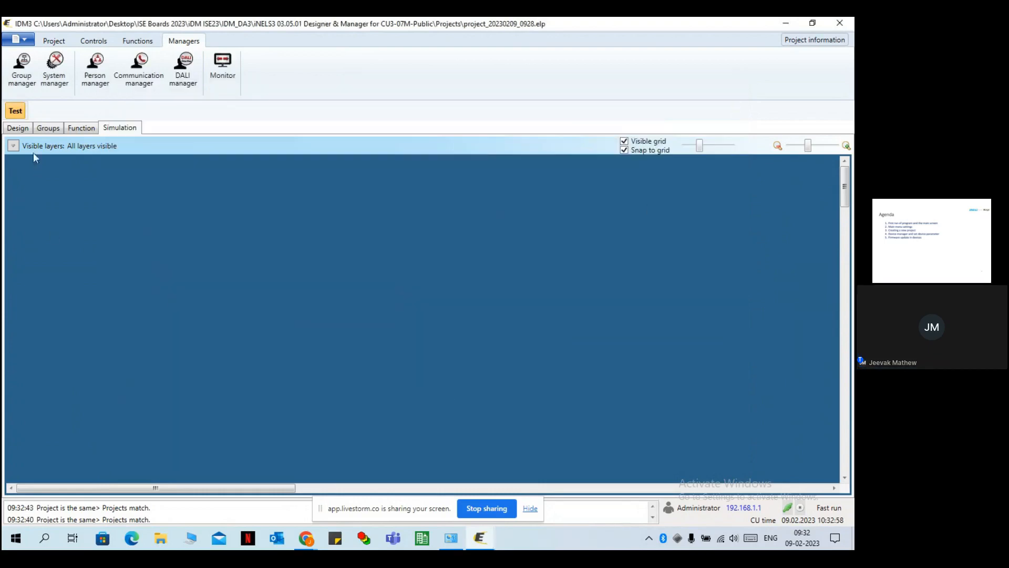
# Place a thermoregulator near the canvas top-left and link it to the GRT3-50 unit.
pyautogui.click(18, 128)
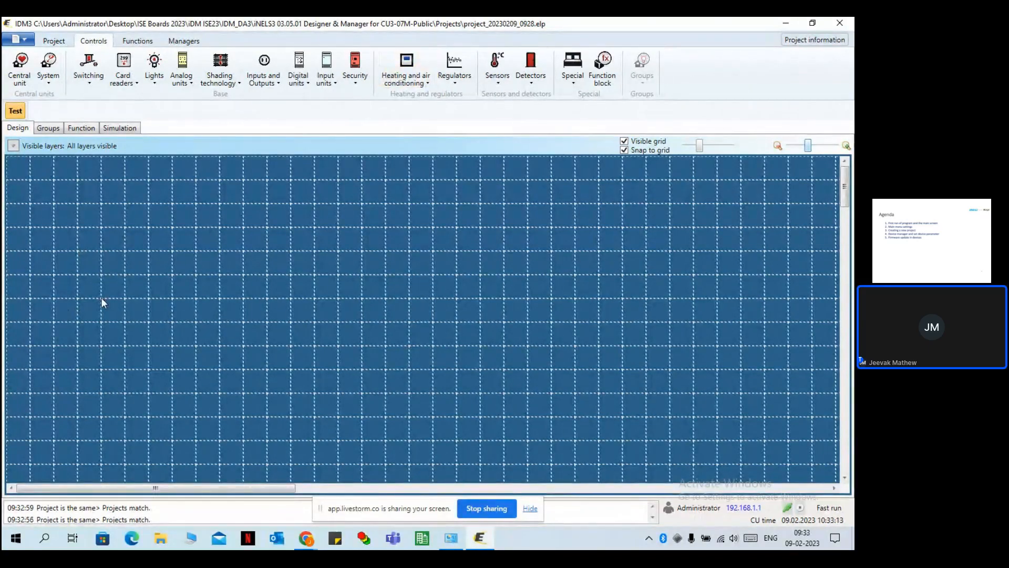
pyautogui.click(403, 74)
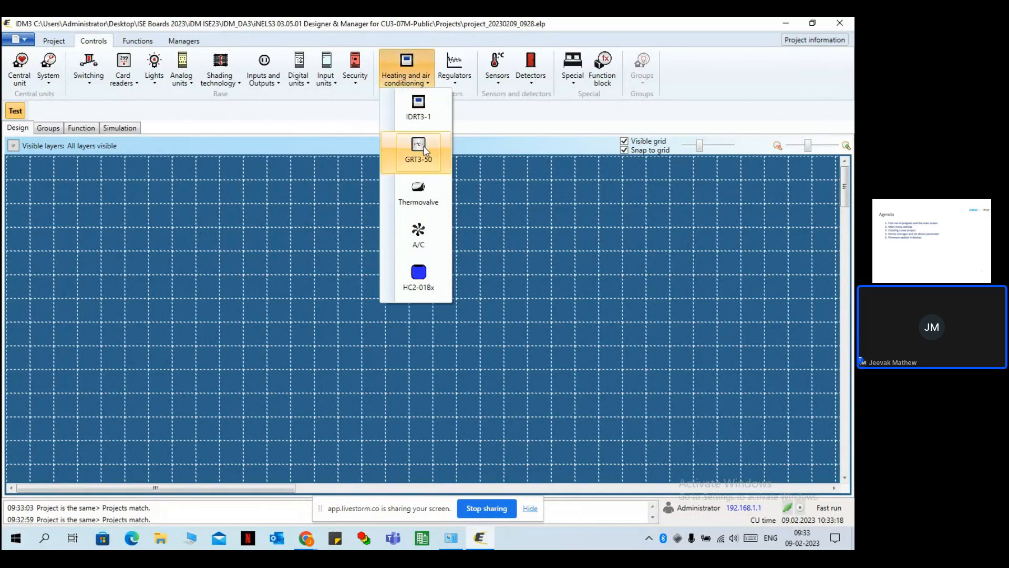
pyautogui.moveTo(425, 150); pyautogui.dragTo(104, 206)
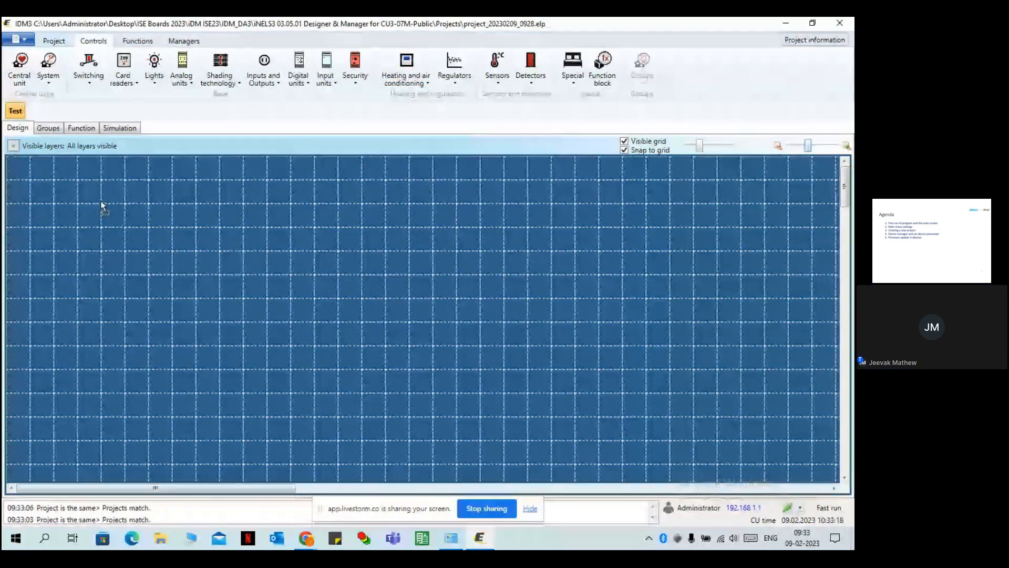
pyautogui.moveTo(104, 206); pyautogui.dragTo(103, 207)
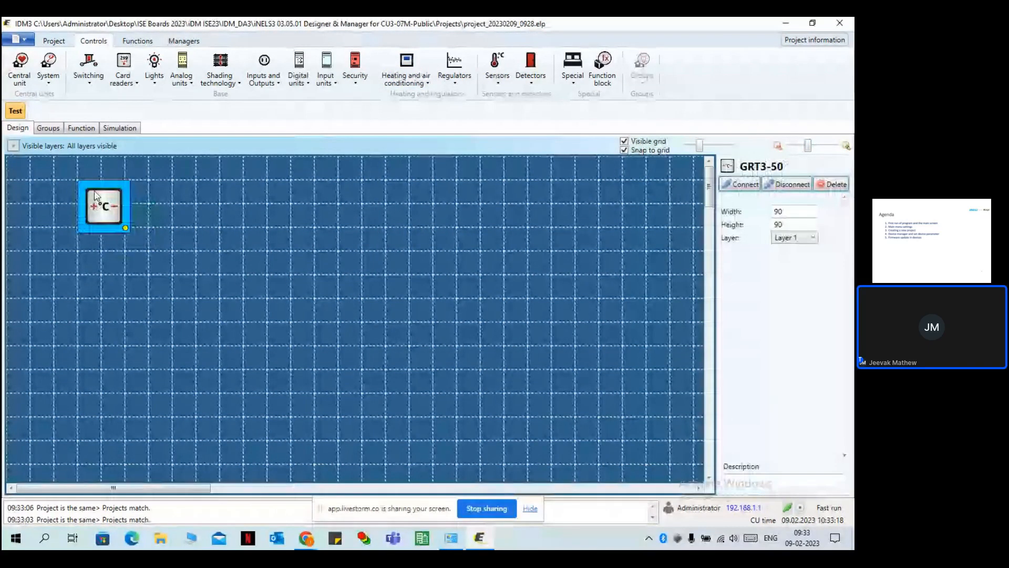
pyautogui.doubleClick(104, 204)
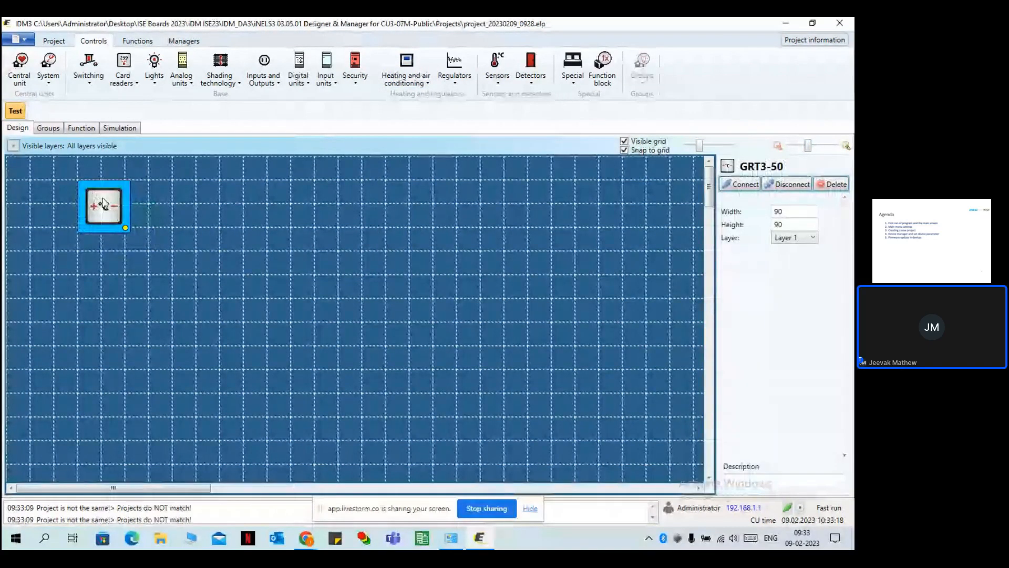
pyautogui.doubleClick(282, 204)
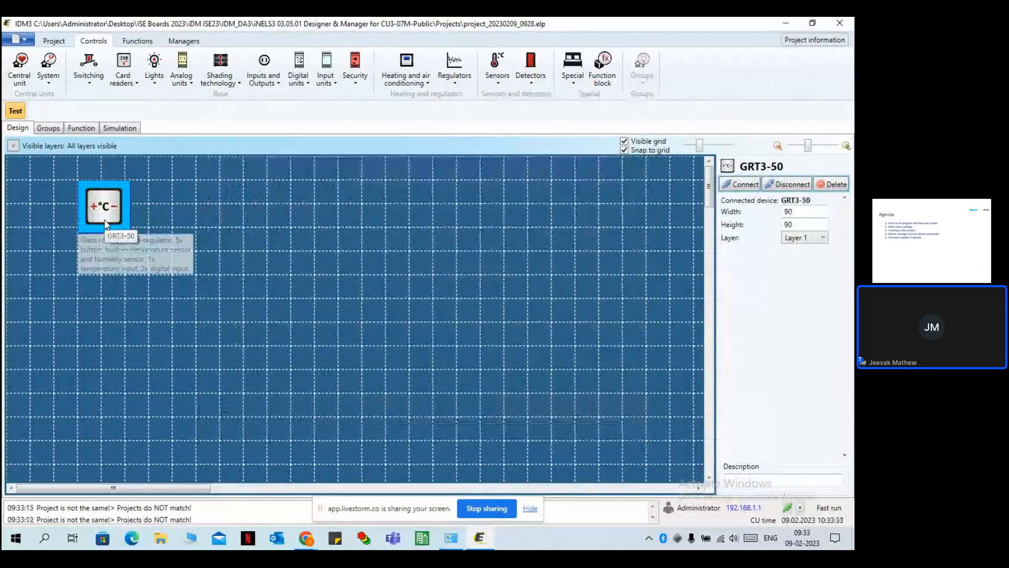
pyautogui.moveTo(97, 212); pyautogui.dragTo(73, 213)
pyautogui.click(189, 215)
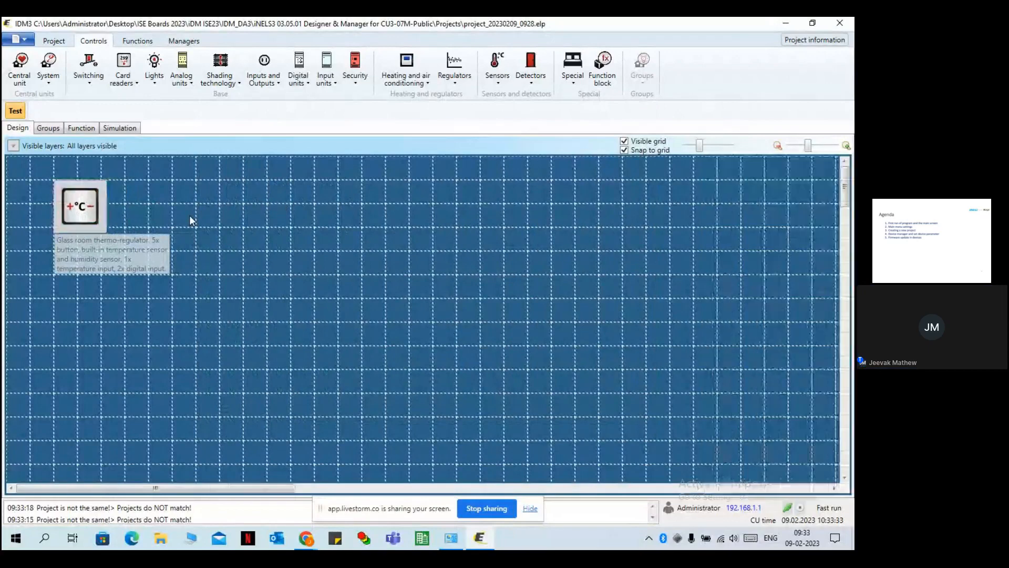
# Add a GMR3-61 card reader beside the thermoregulator and open its device selection.
pyautogui.click(126, 62)
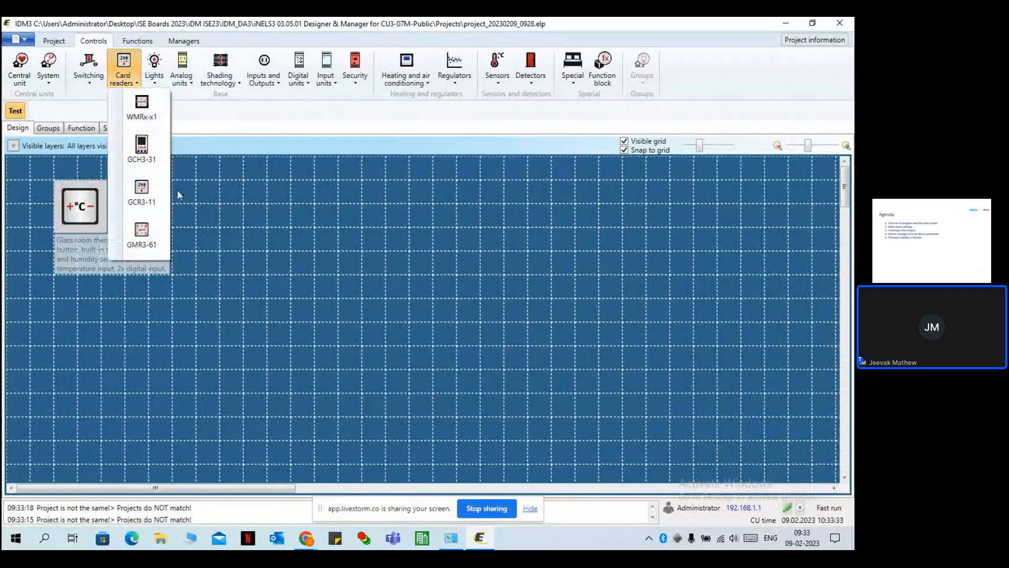
pyautogui.click(142, 234)
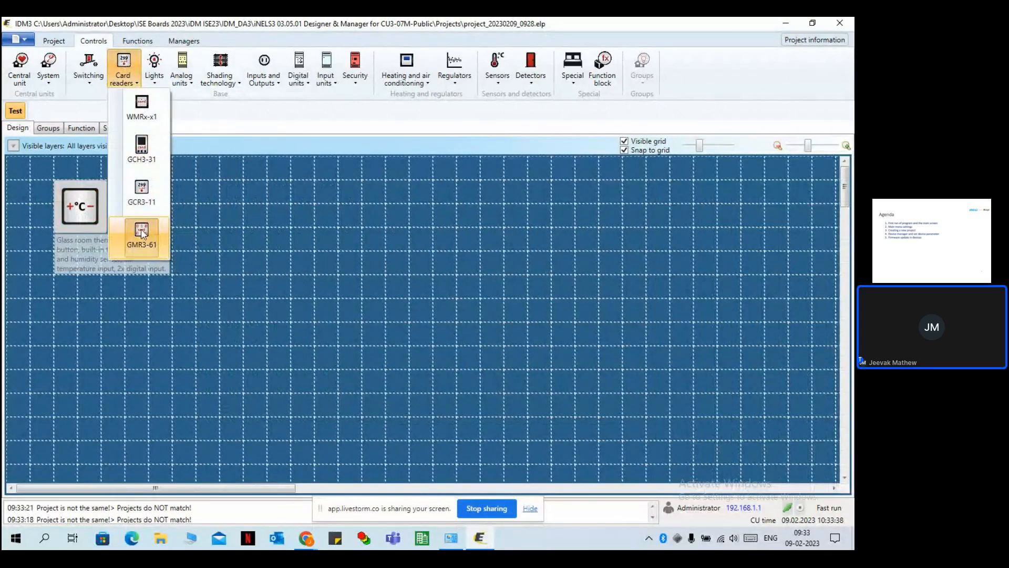
pyautogui.click(168, 184)
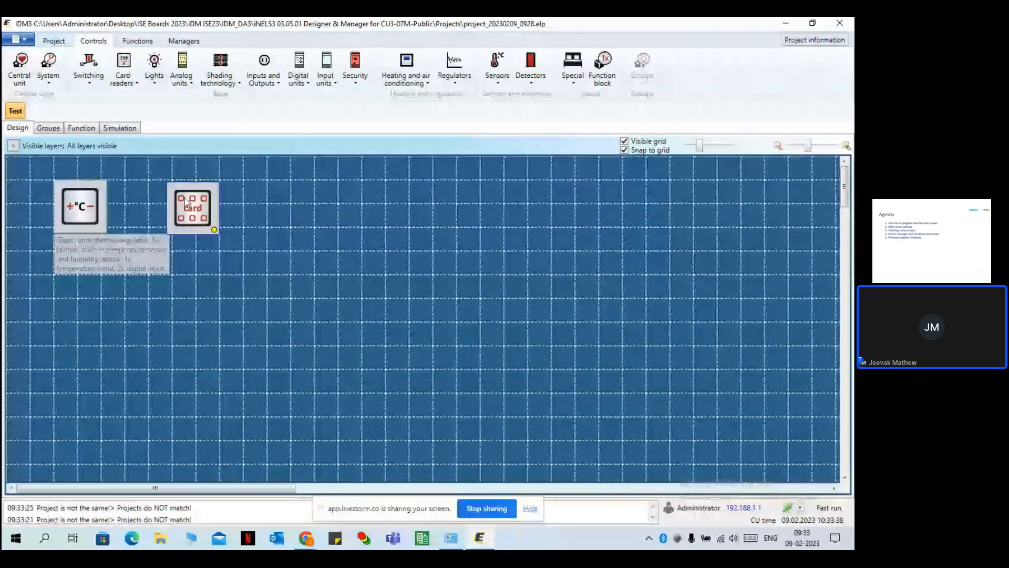
pyautogui.moveTo(186, 200); pyautogui.dragTo(172, 201)
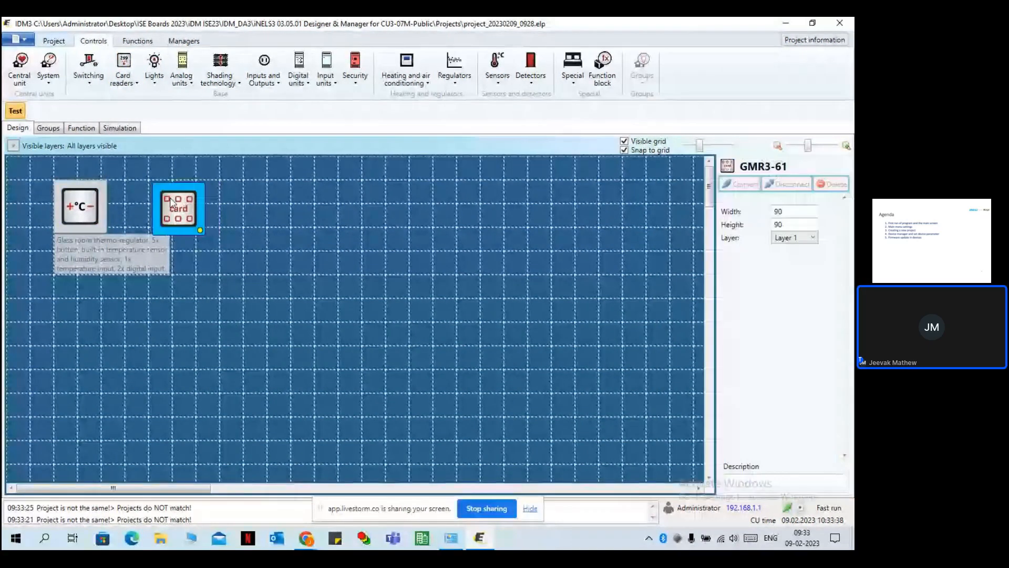
pyautogui.doubleClick(171, 202)
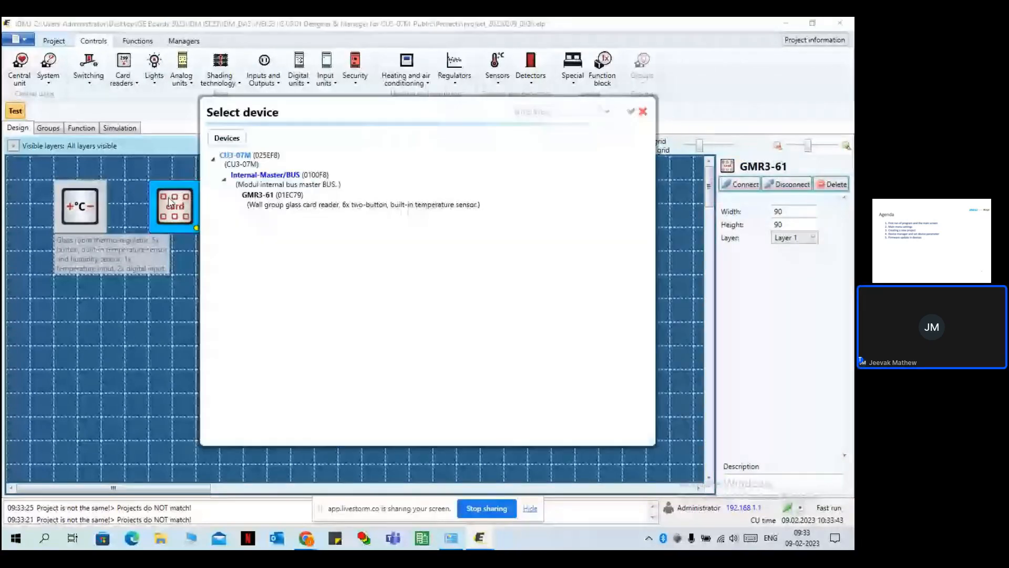
# Link the card reader to GMR3-61 (01EC79) and review the project's units in Device manager.
pyautogui.doubleClick(267, 197)
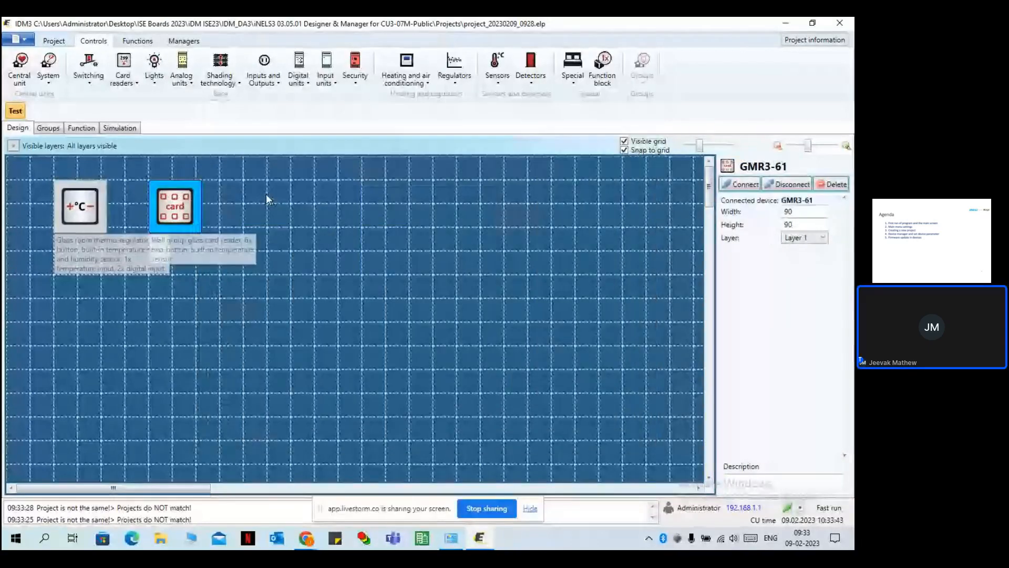
pyautogui.click(61, 45)
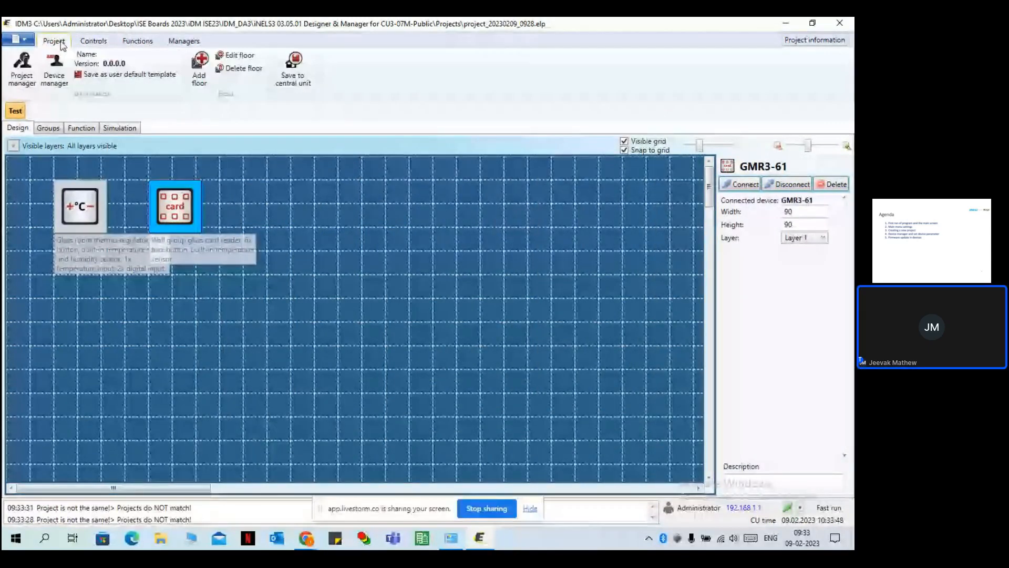
pyautogui.click(55, 66)
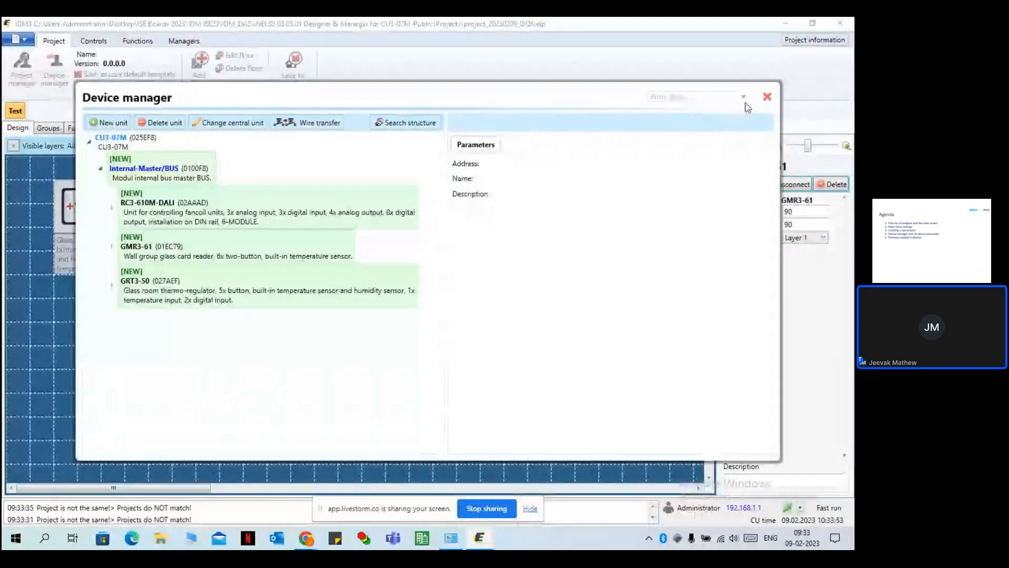
pyautogui.click(767, 98)
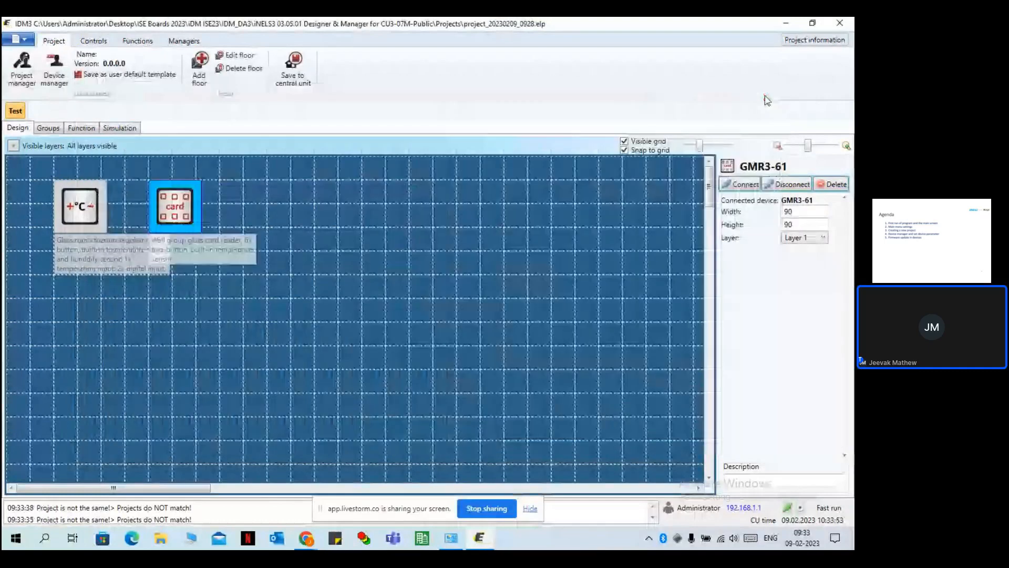
pyautogui.click(94, 41)
# Place a Universal unit right of the card reader, linking then unlinking RC3-610M-DALI.
pyautogui.click(90, 67)
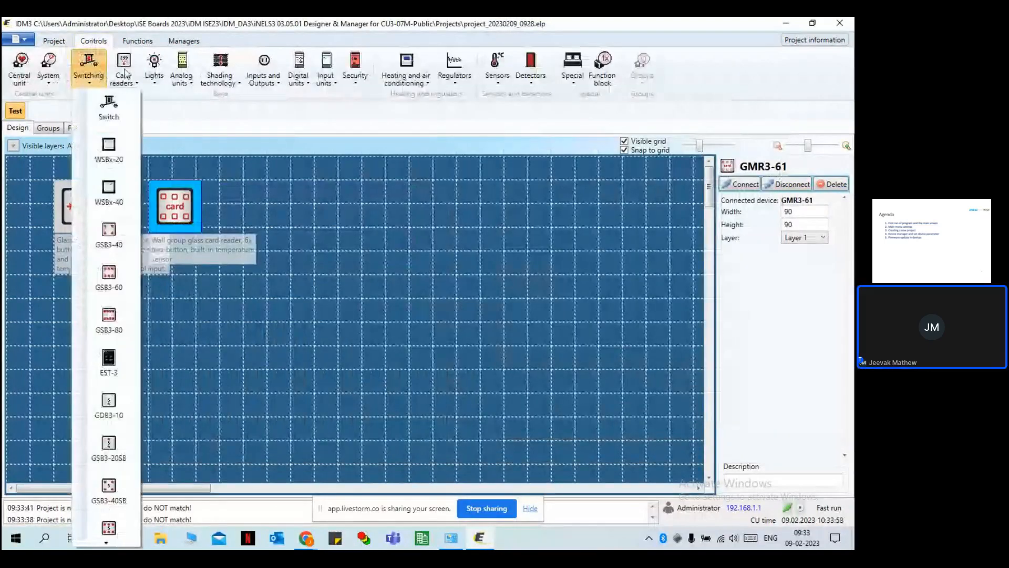
pyautogui.click(94, 69)
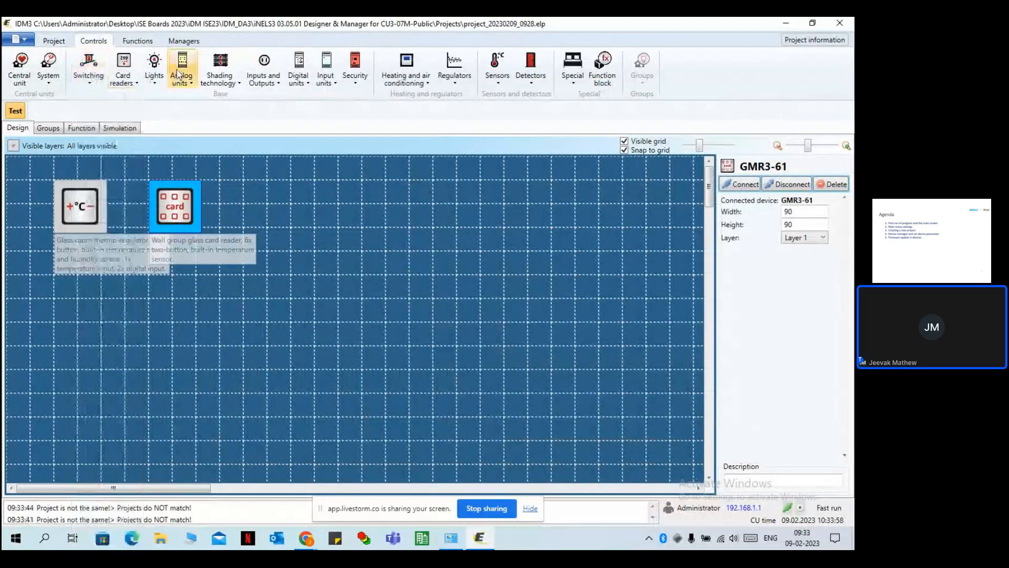
pyautogui.click(298, 74)
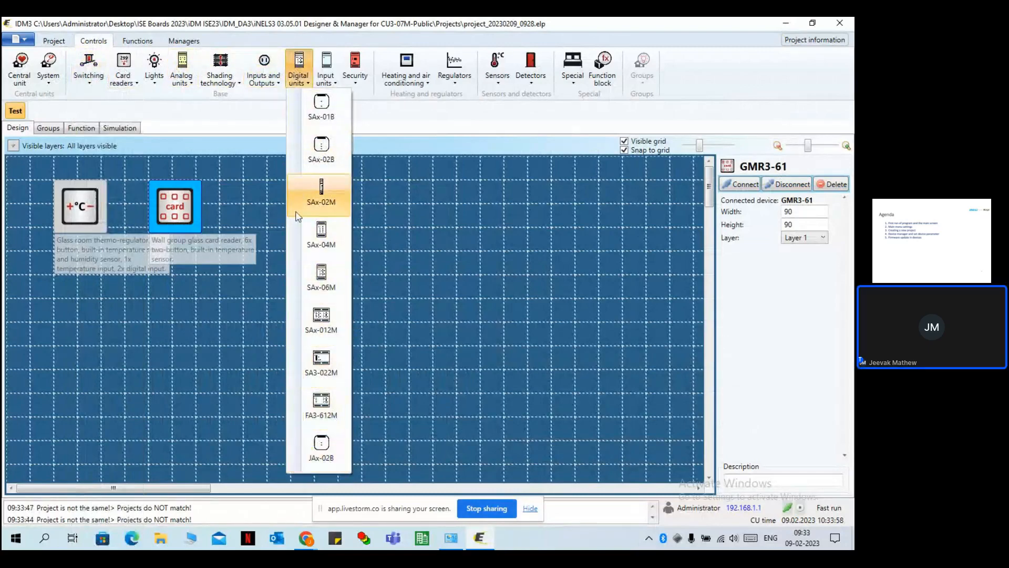
pyautogui.click(422, 273)
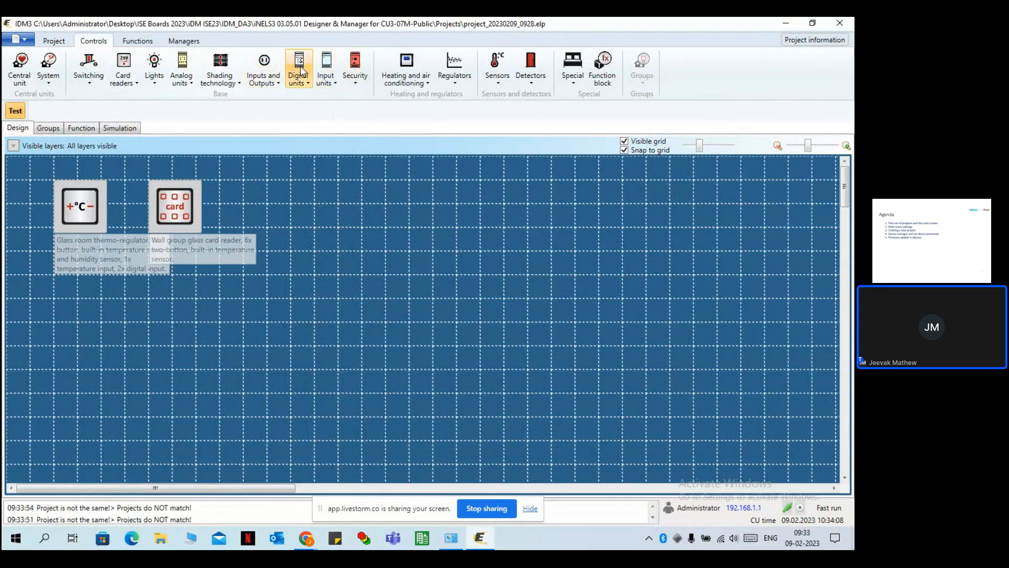
pyautogui.click(263, 69)
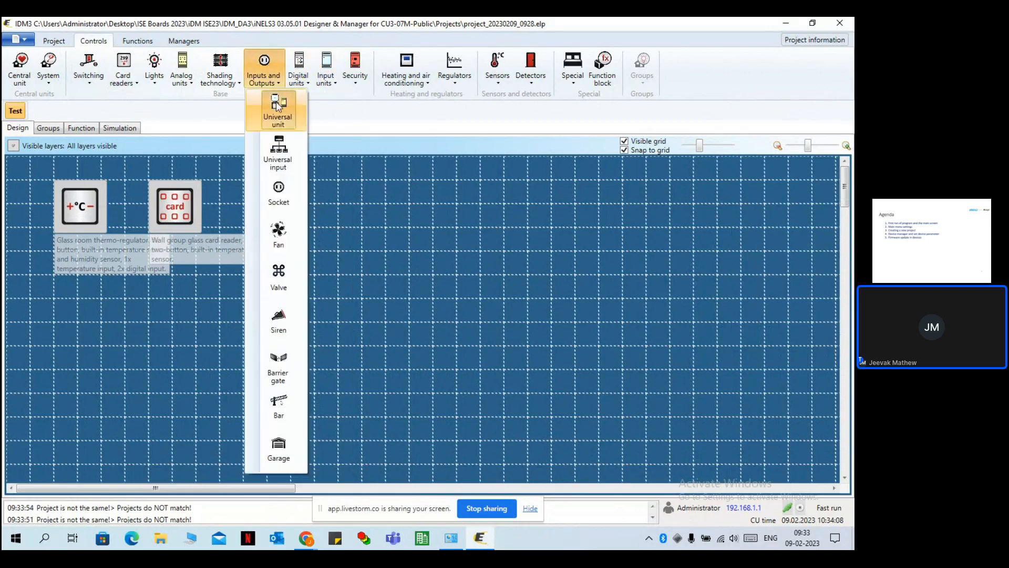
pyautogui.click(307, 196)
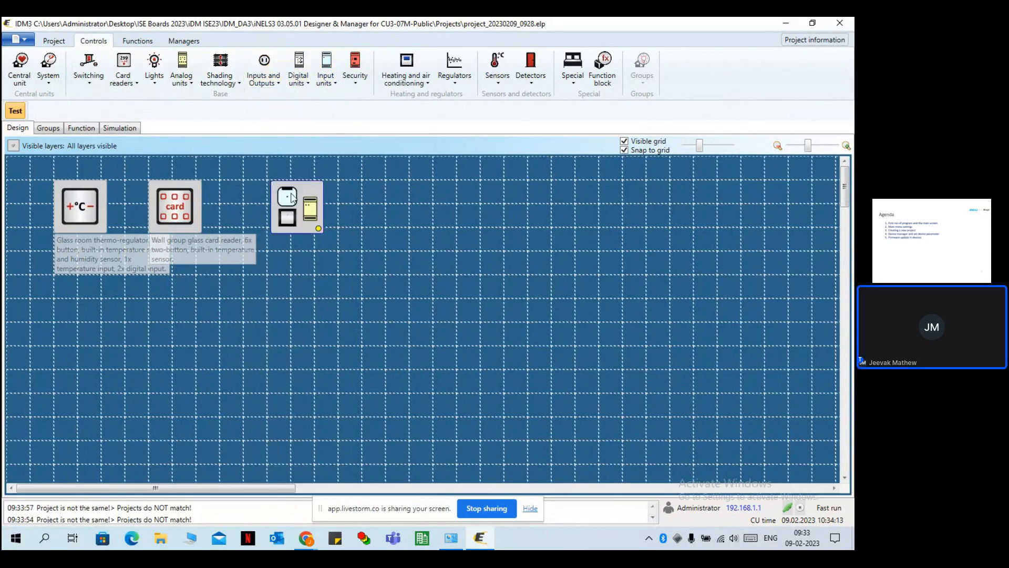
pyautogui.click(274, 203)
pyautogui.click(273, 204)
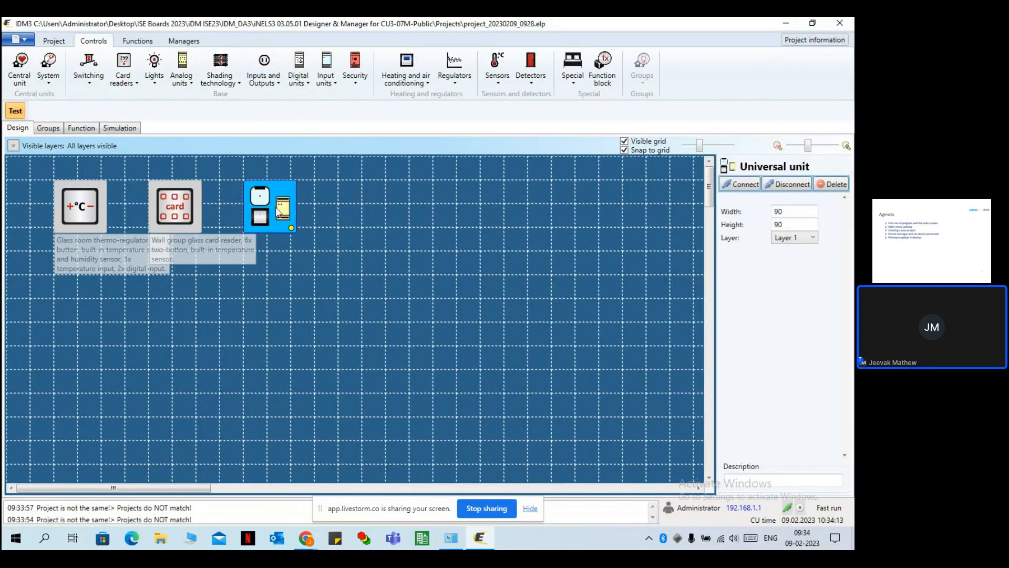
pyautogui.doubleClick(270, 205)
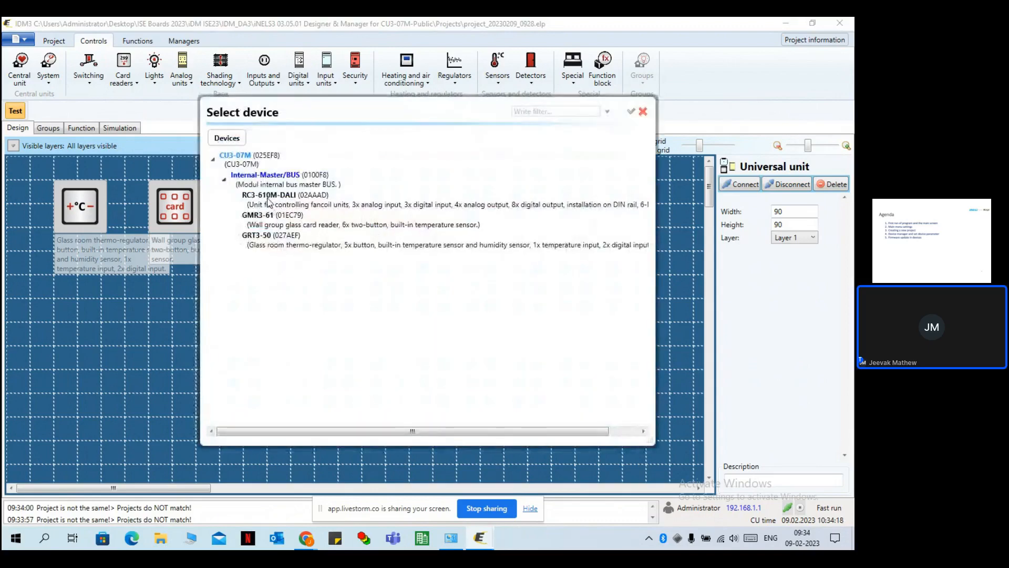
pyautogui.doubleClick(268, 199)
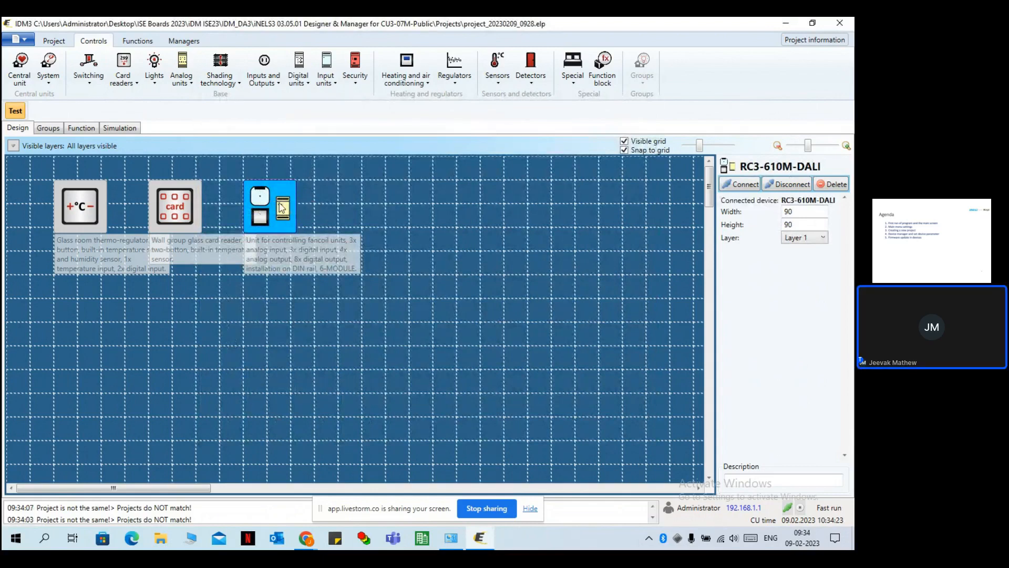
pyautogui.click(791, 188)
pyautogui.moveTo(290, 214); pyautogui.dragTo(430, 219)
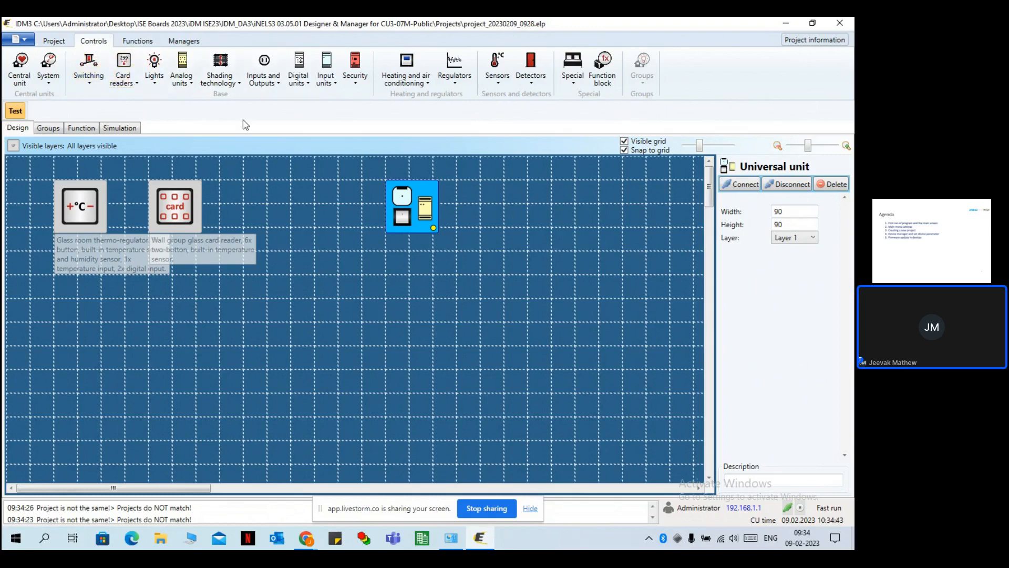
# Place a Light element beside the card reader and paste two more copies in a row.
pyautogui.click(160, 74)
pyautogui.click(189, 110)
pyautogui.click(246, 199)
pyautogui.moveTo(247, 199); pyautogui.dragTo(236, 196)
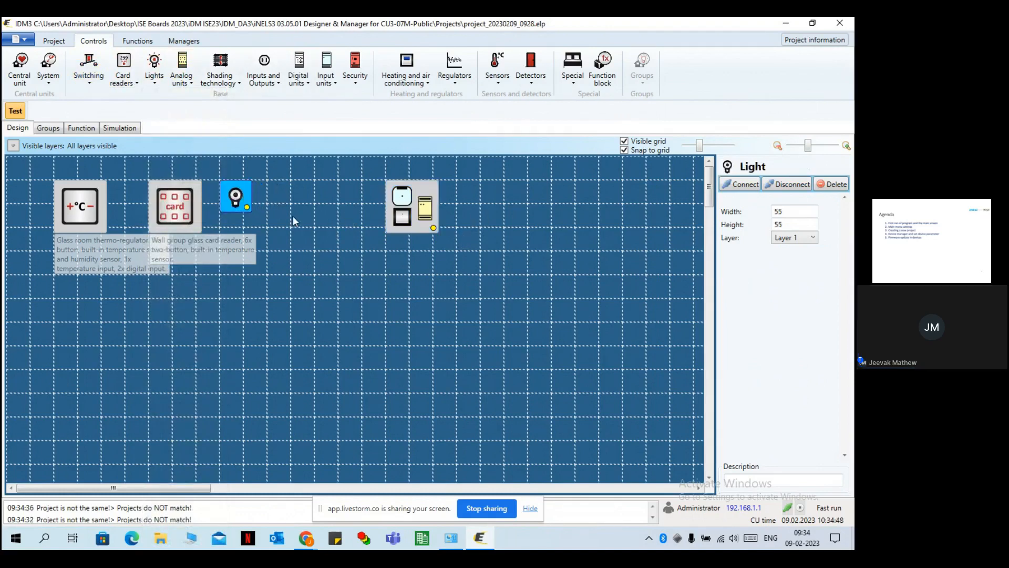
pyautogui.click(296, 200)
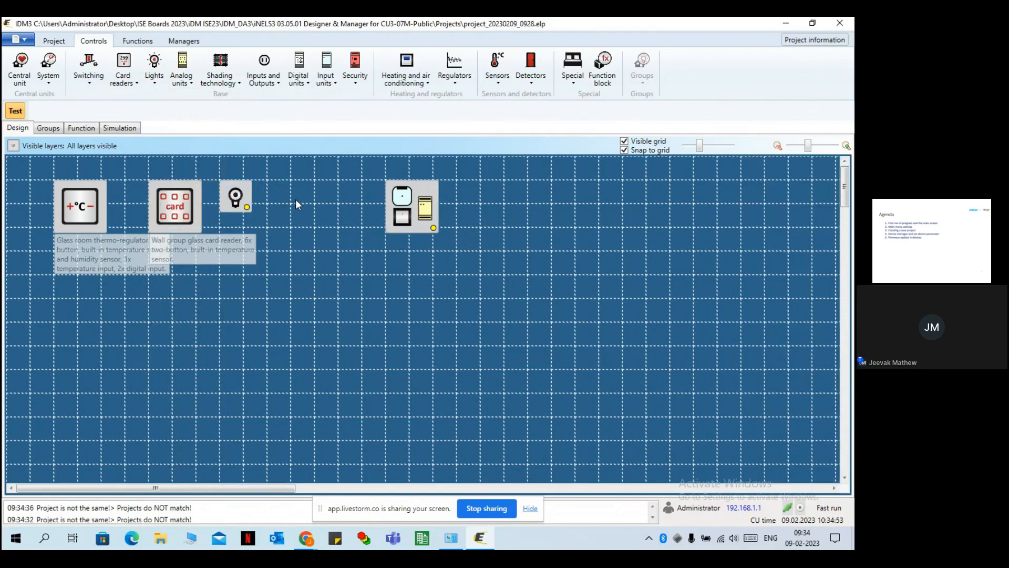
pyautogui.hotkey('ctrl', 'v')
pyautogui.moveTo(308, 210); pyautogui.dragTo(332, 199)
pyautogui.hotkey('ctrl', 'v')
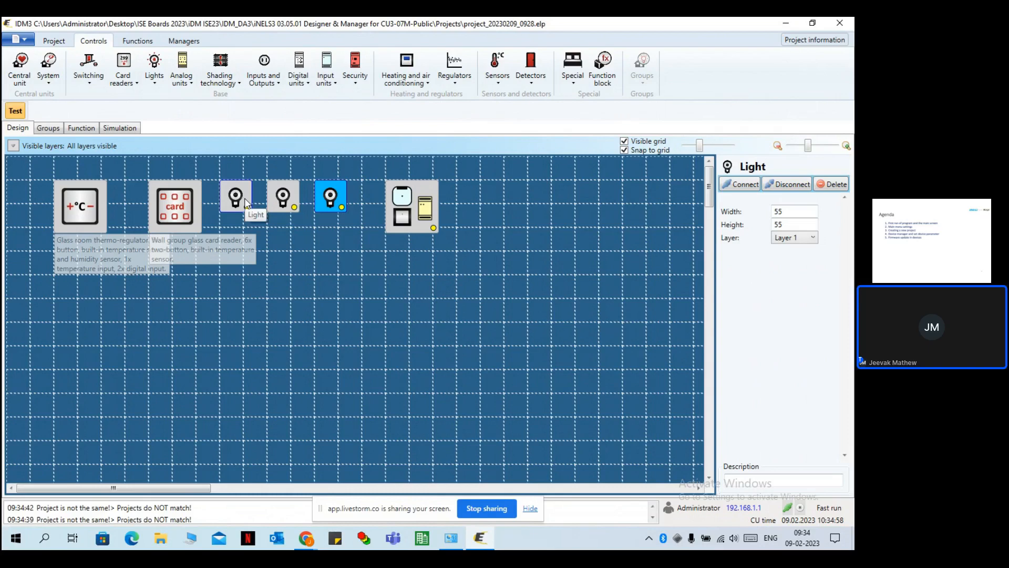
# Link the three lights to outputs RE1, RE2 and RE3 in turn.
pyautogui.doubleClick(247, 204)
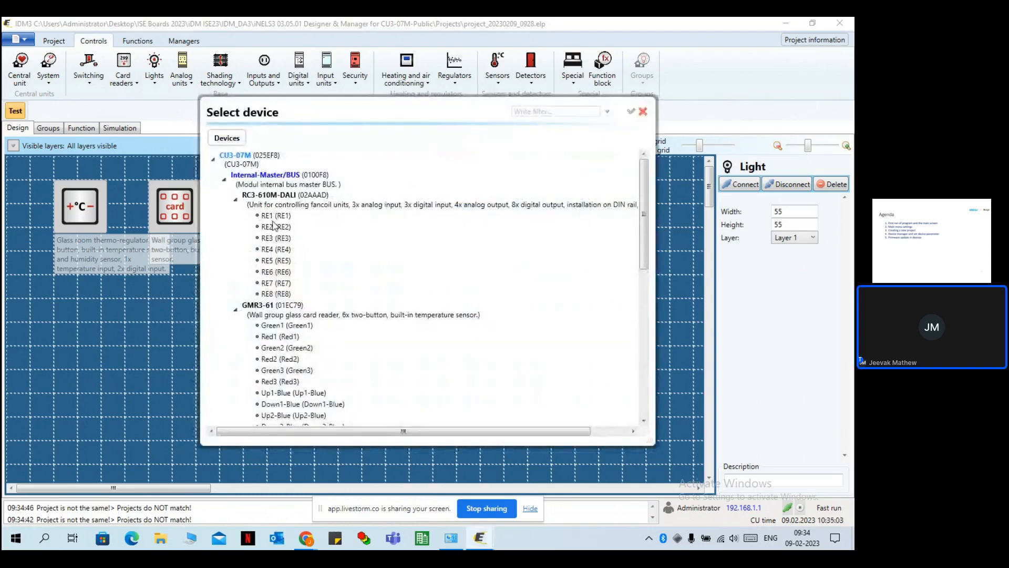
pyautogui.doubleClick(273, 216)
pyautogui.click(282, 205)
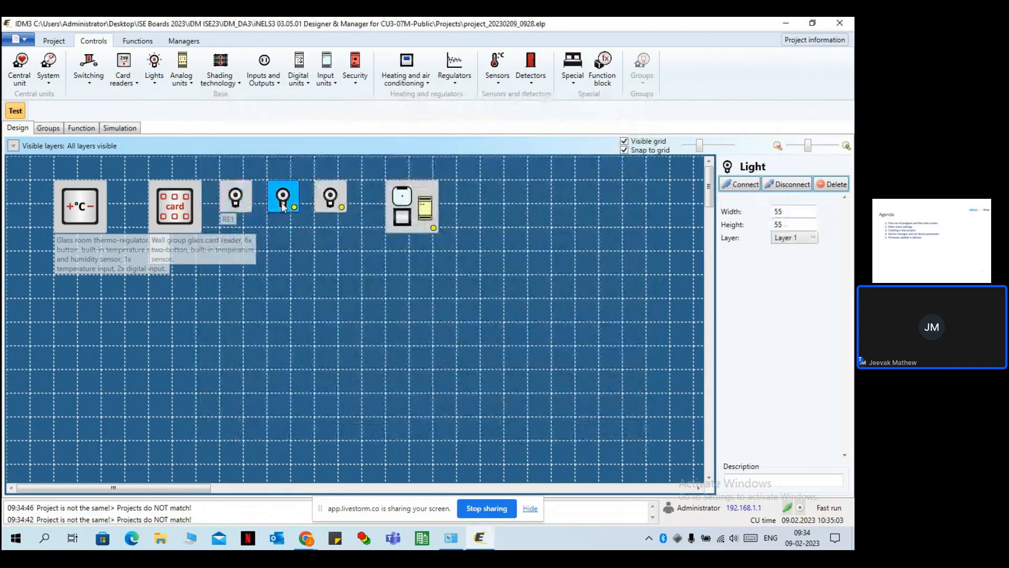
pyautogui.doubleClick(286, 194)
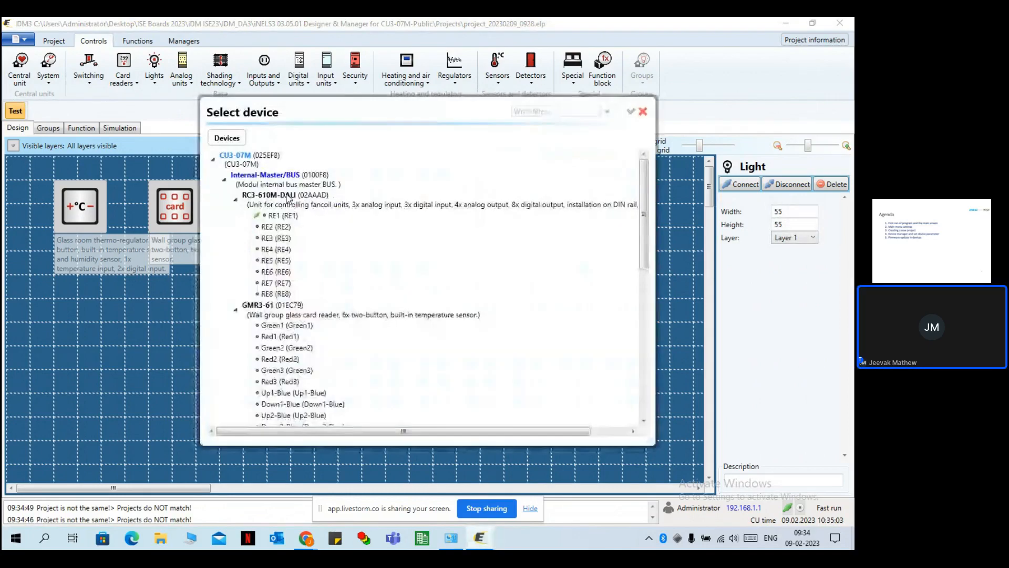
pyautogui.doubleClick(276, 226)
pyautogui.click(326, 206)
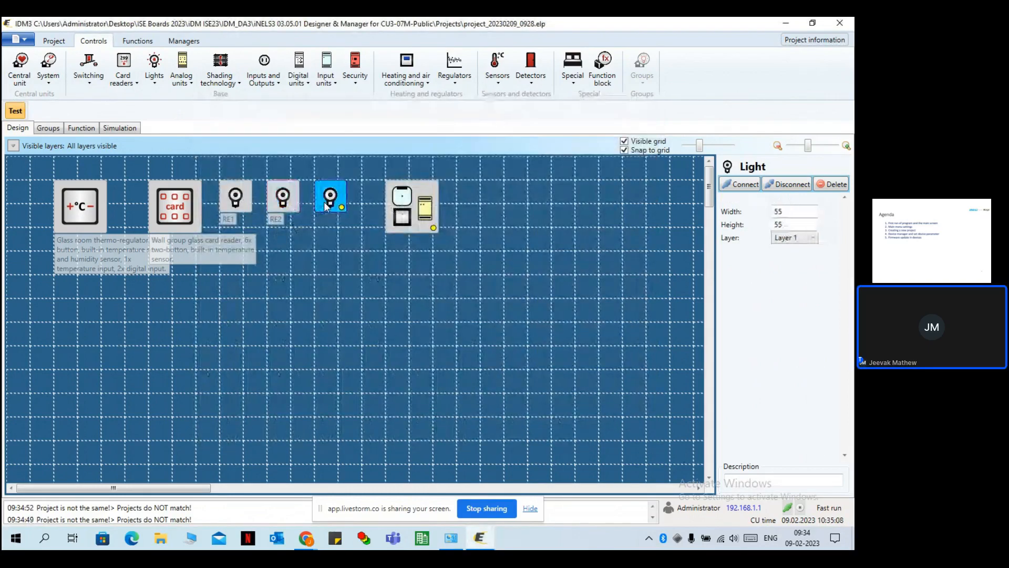
pyautogui.doubleClick(328, 200)
pyautogui.doubleClick(266, 237)
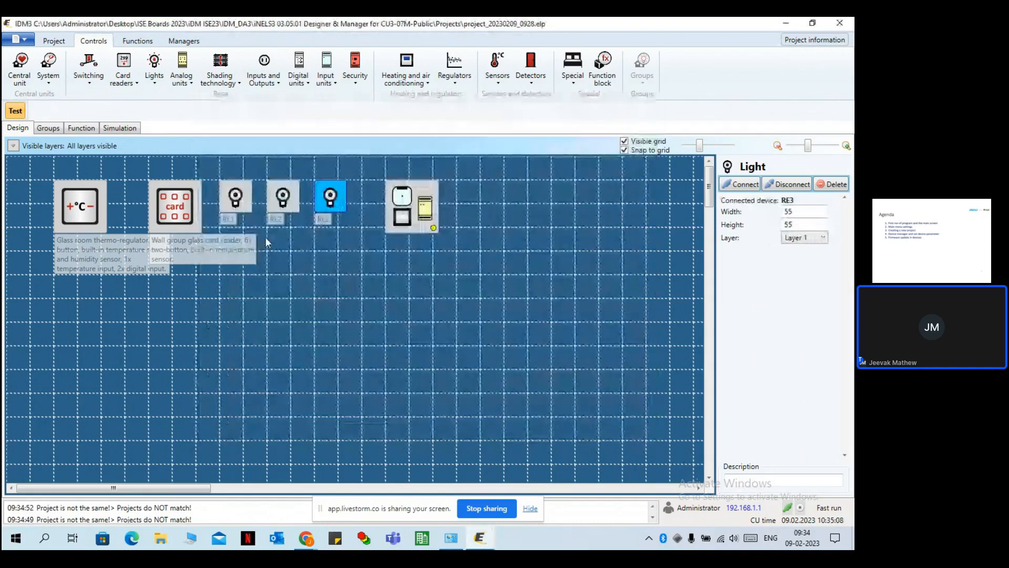
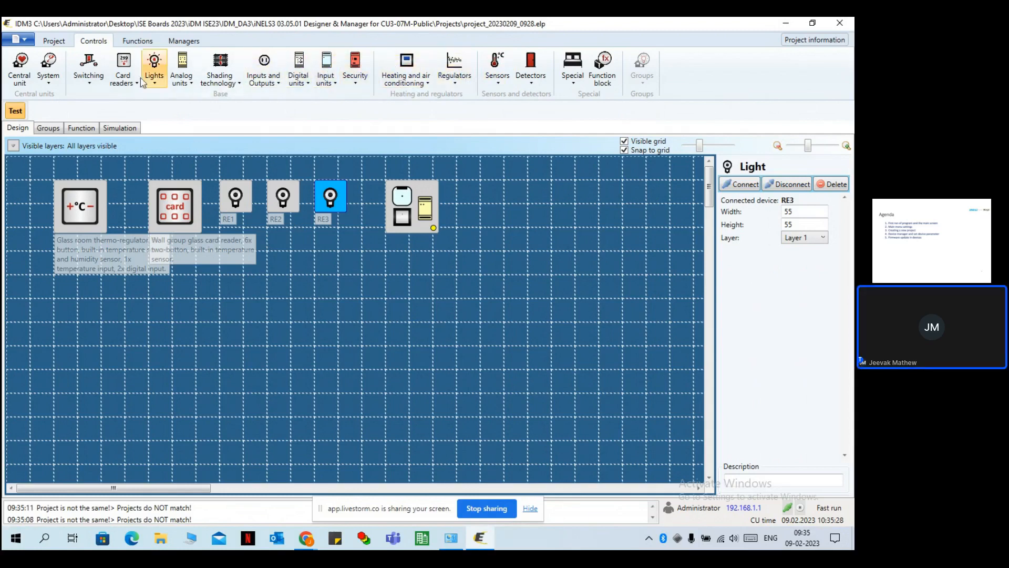
# Place a dimmable light below the relays on DALI-OUT1, then switch to the Groups view.
pyautogui.click(154, 71)
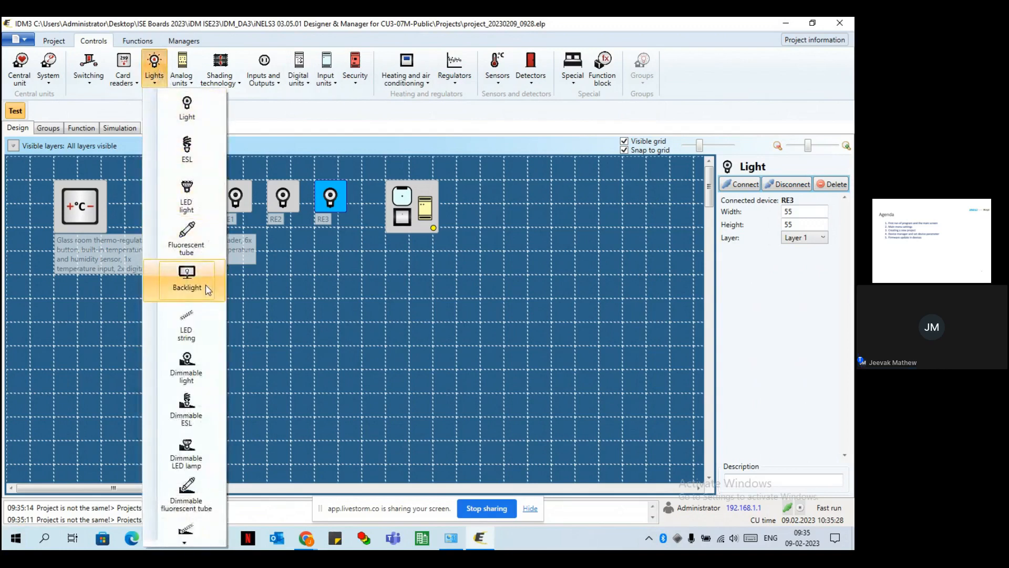
pyautogui.click(199, 351)
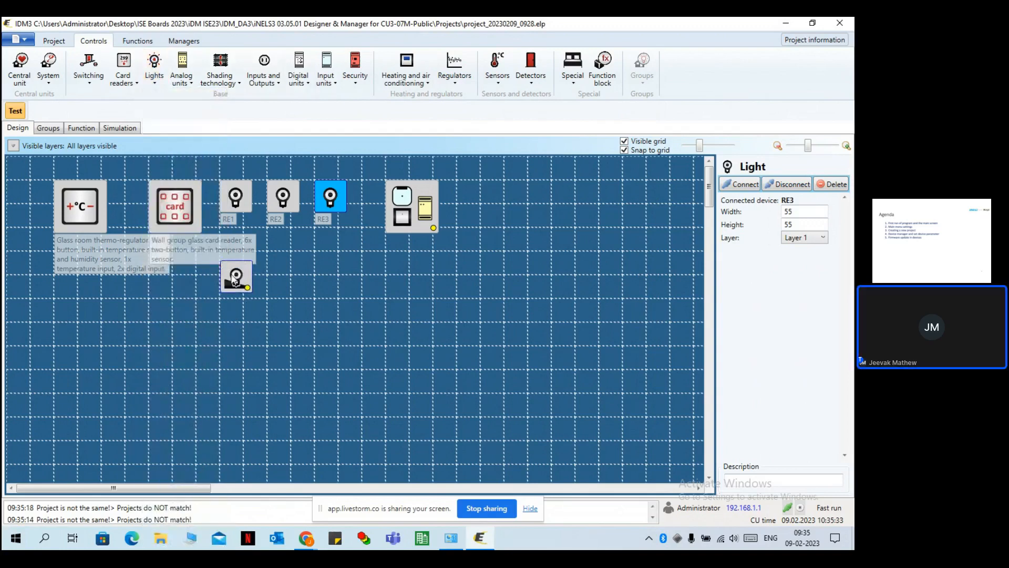
pyautogui.click(236, 279)
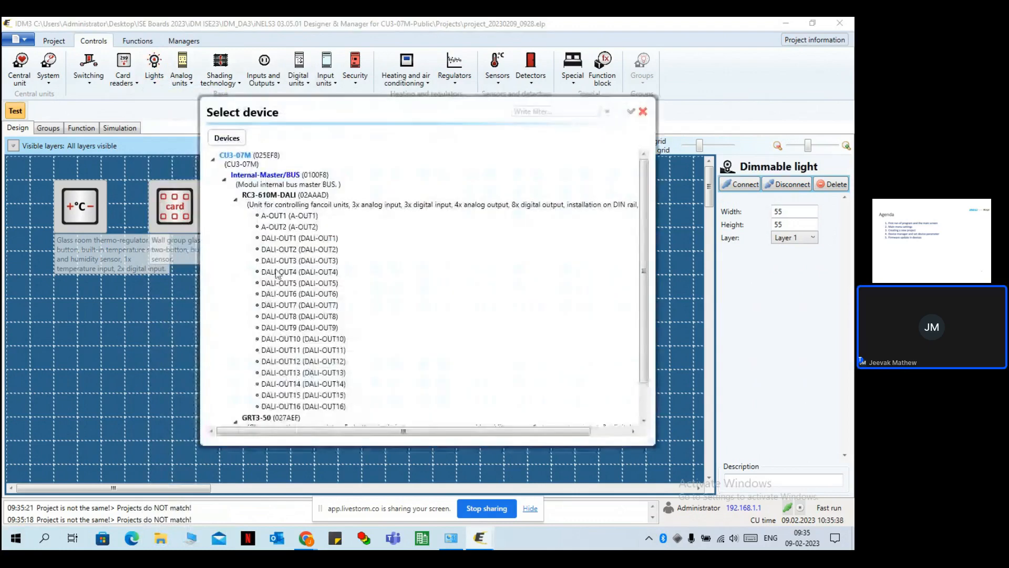
pyautogui.doubleClick(278, 237)
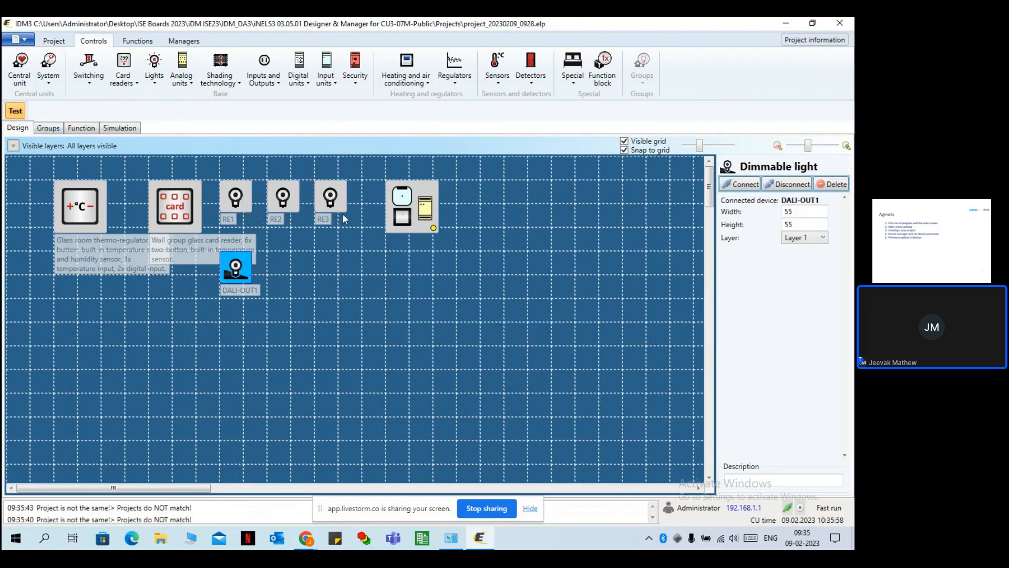
pyautogui.click(49, 129)
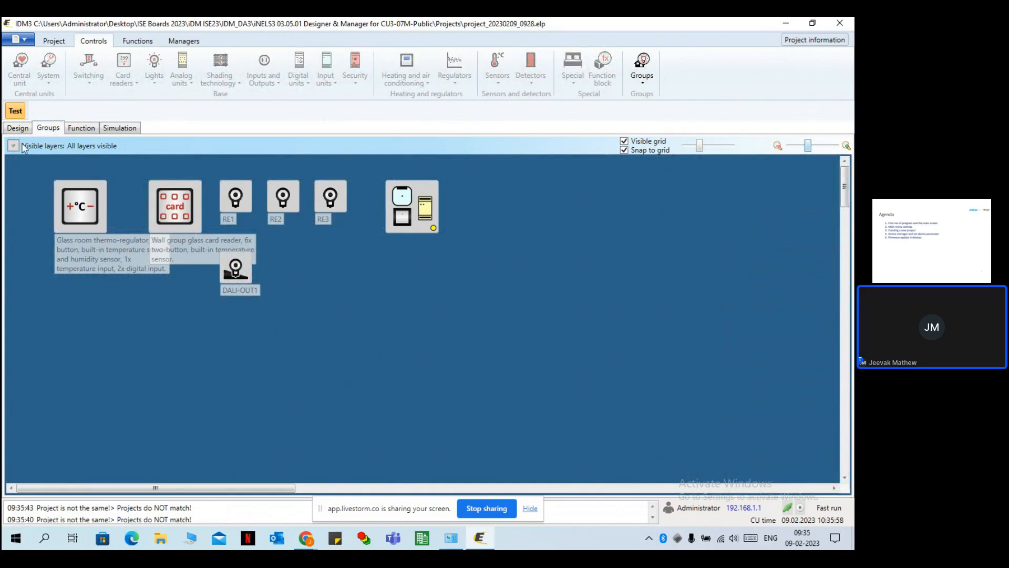
# In the Group manager, add a Digital group named 'Digital Realys' with iNELS 3 export ticked.
pyautogui.click(174, 45)
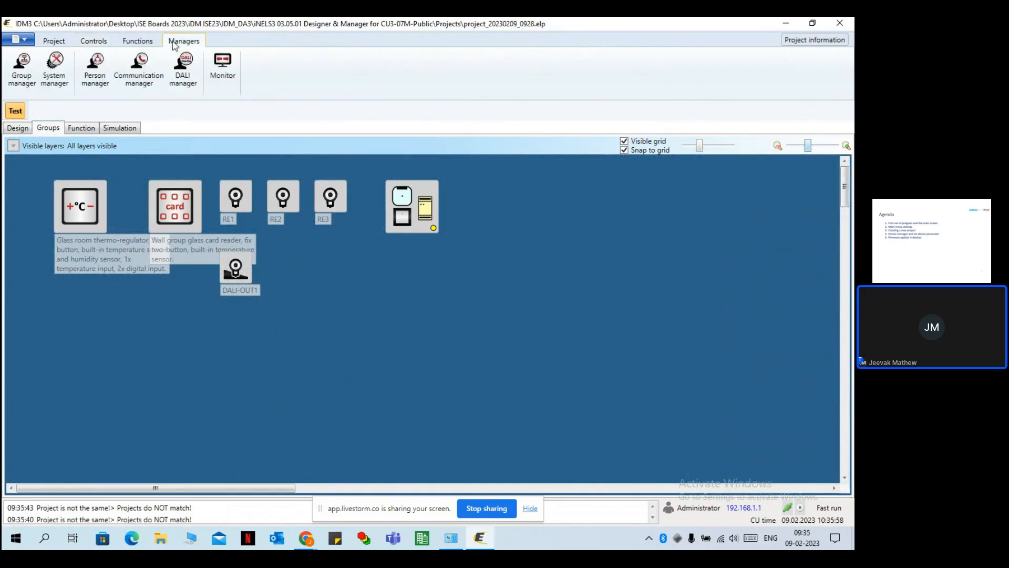
pyautogui.click(12, 71)
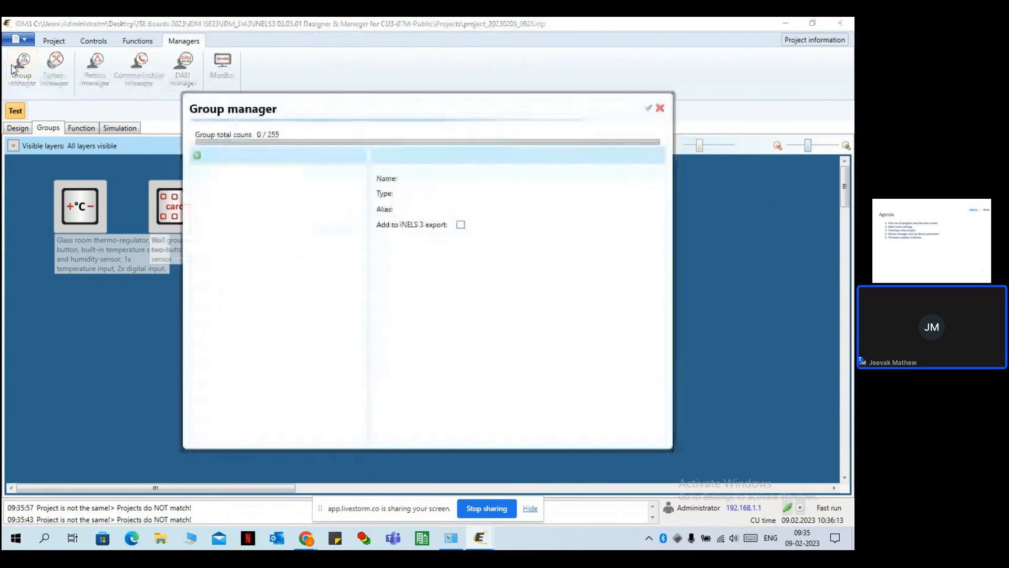
pyautogui.click(197, 157)
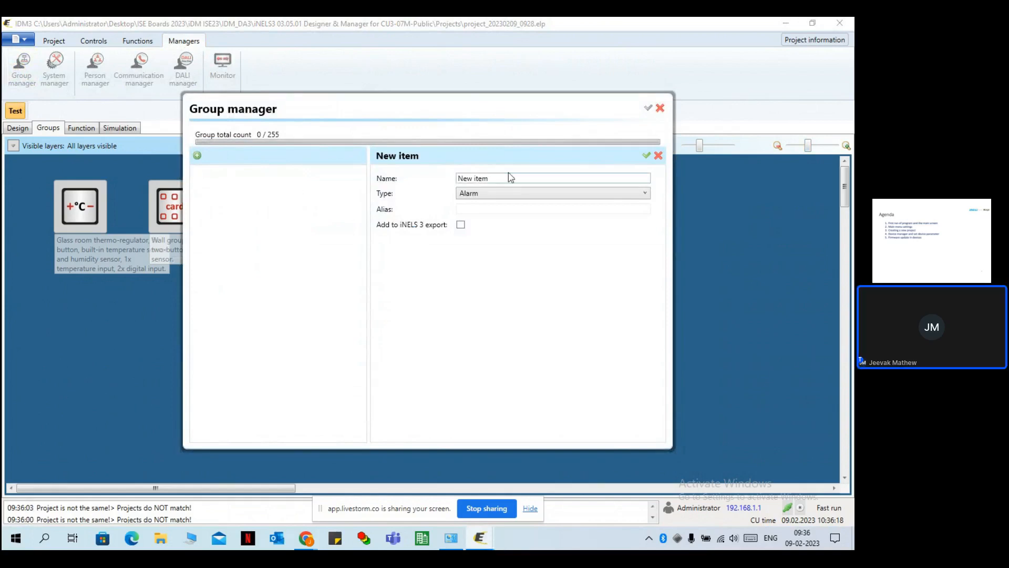
pyautogui.moveTo(500, 177); pyautogui.dragTo(439, 180)
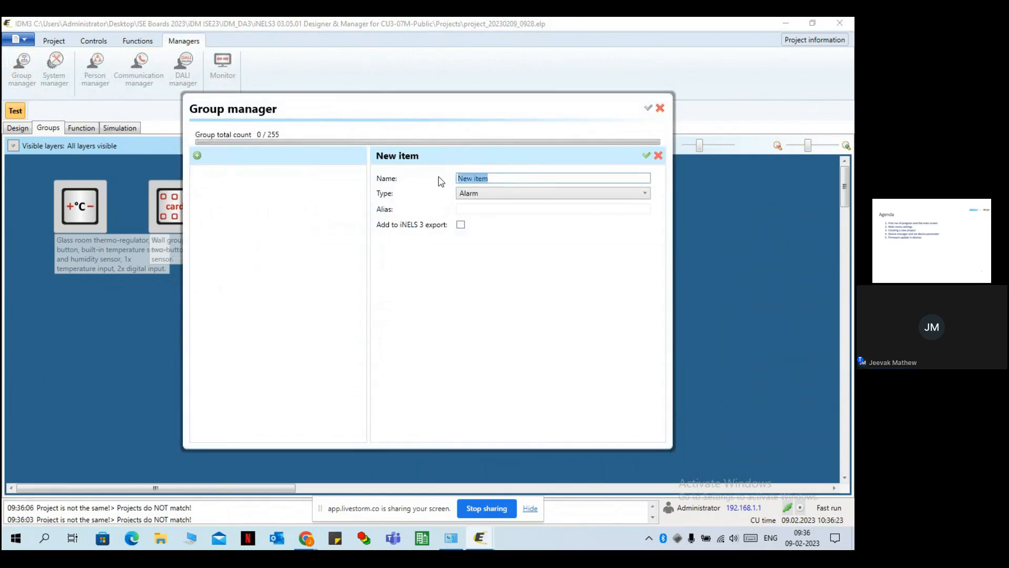
pyautogui.write('Digi')
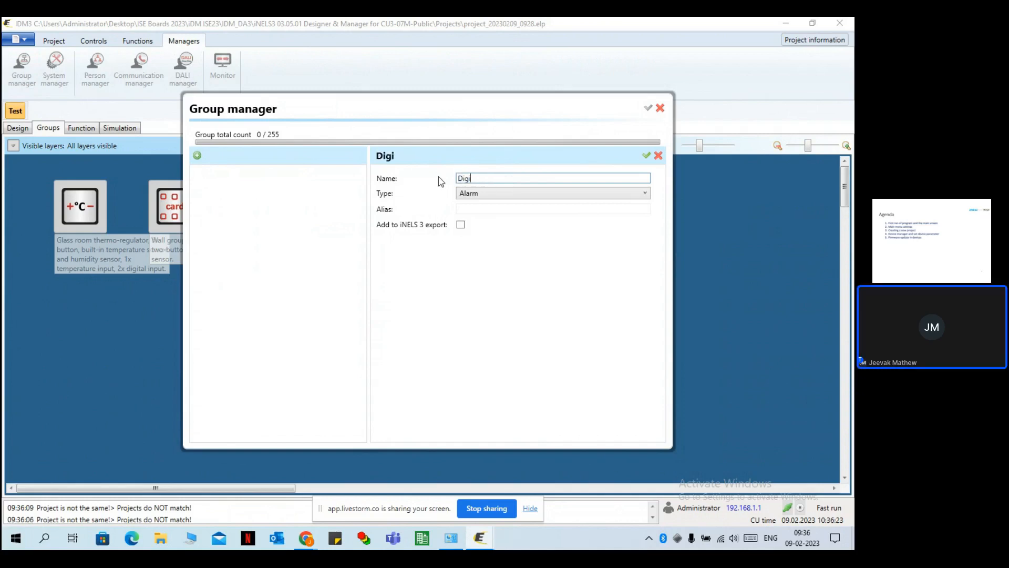
pyautogui.write('tal')
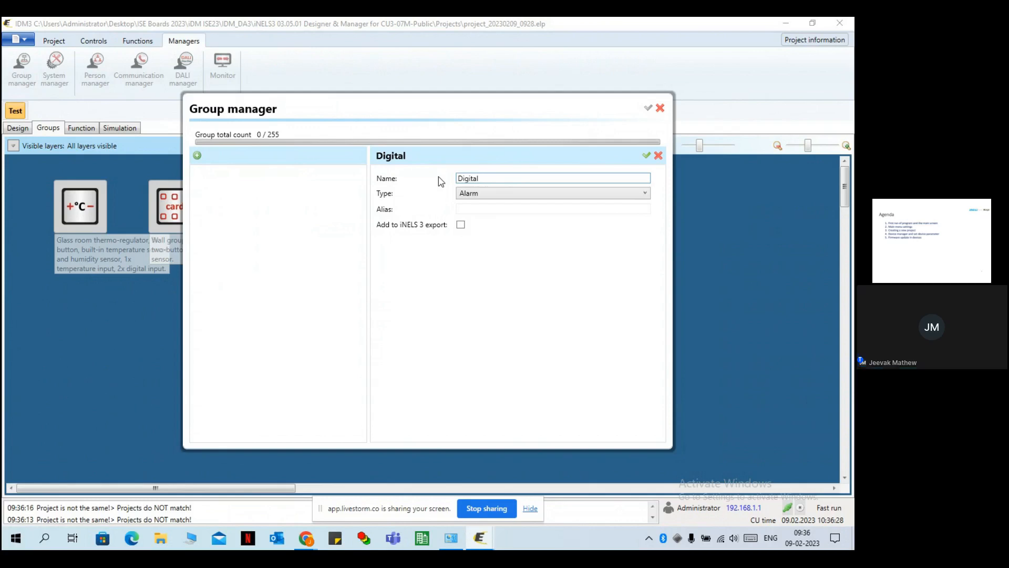
pyautogui.write('Realys')
pyautogui.click(504, 194)
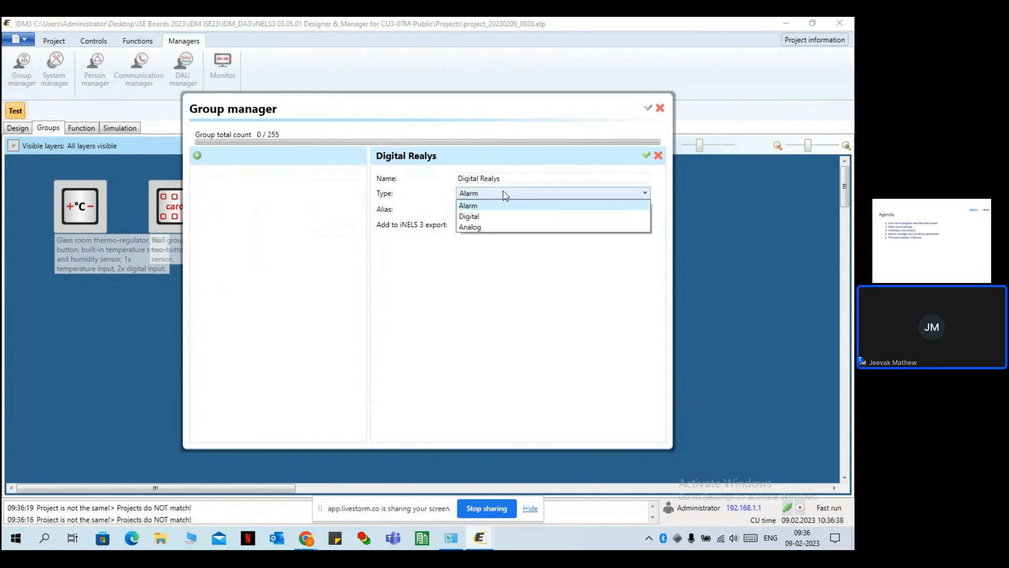
pyautogui.click(505, 218)
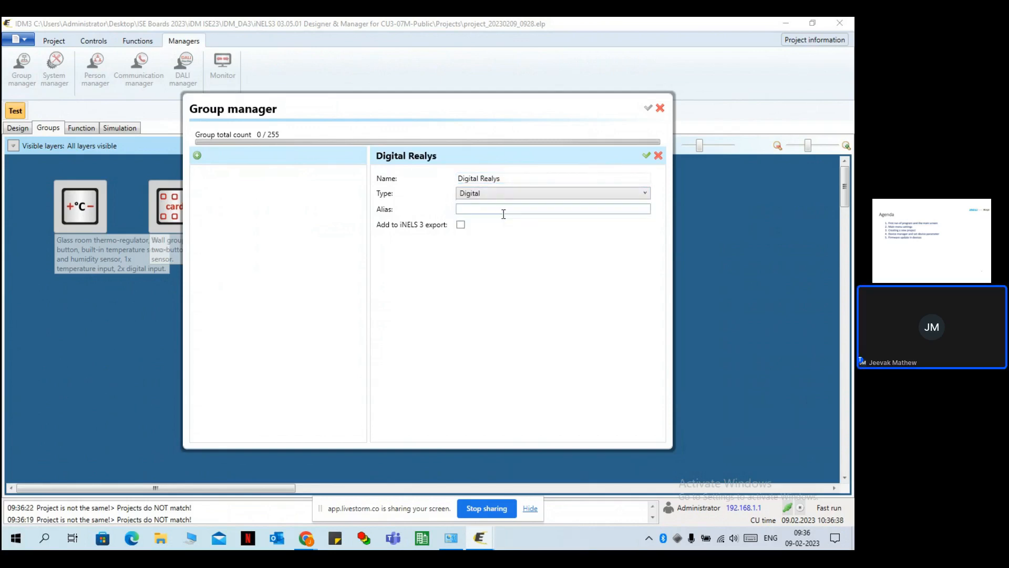
pyautogui.click(461, 226)
pyautogui.click(647, 156)
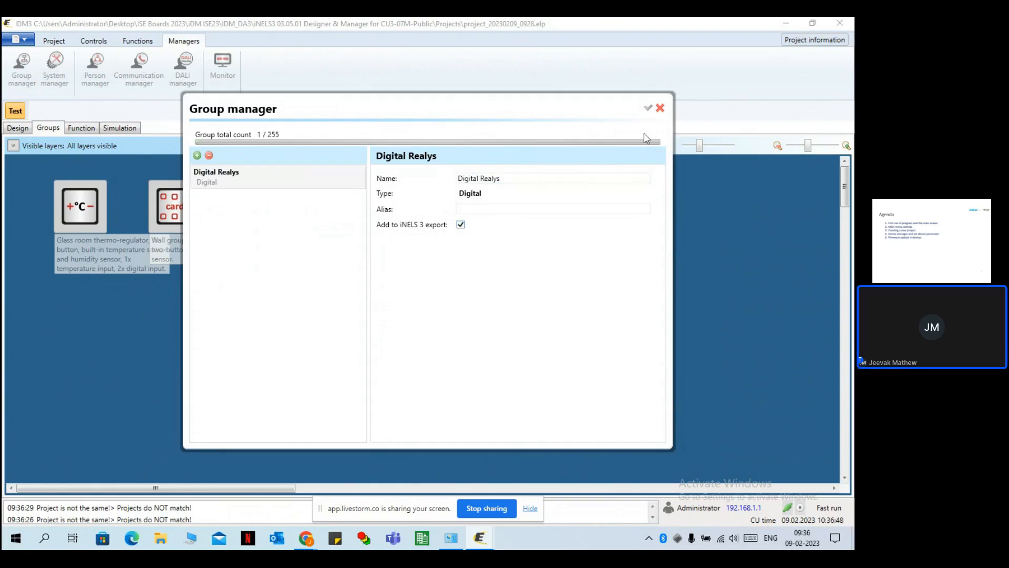
pyautogui.click(660, 108)
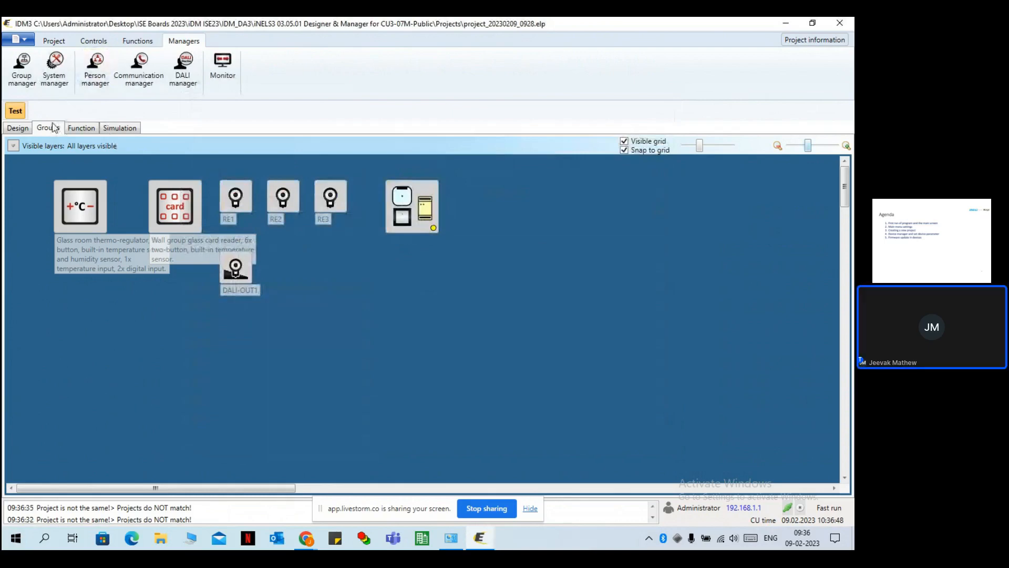
# Place a Group digital element on the canvas and assign it to Digital Realys.
pyautogui.click(94, 46)
pyautogui.click(59, 130)
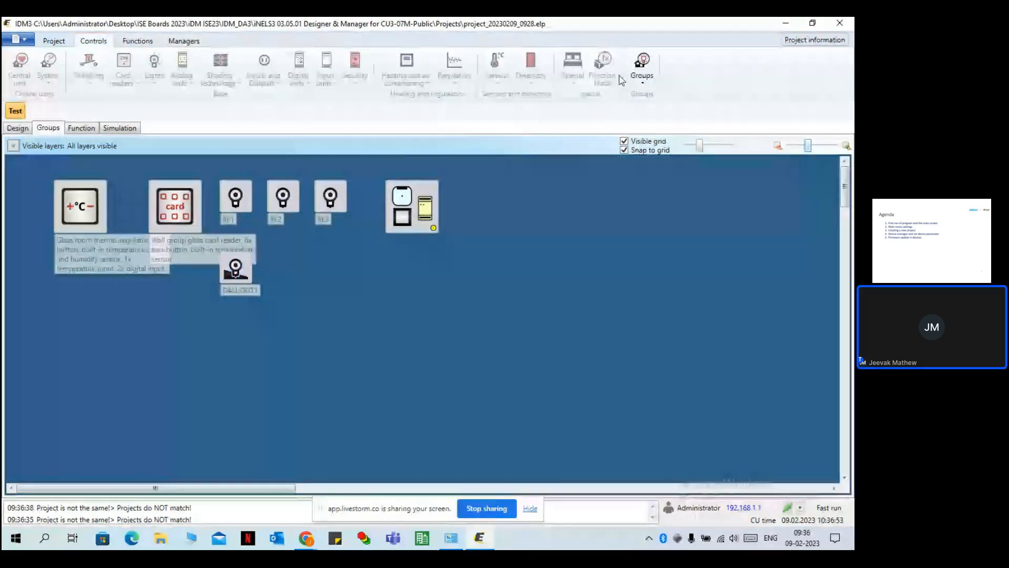
pyautogui.click(642, 67)
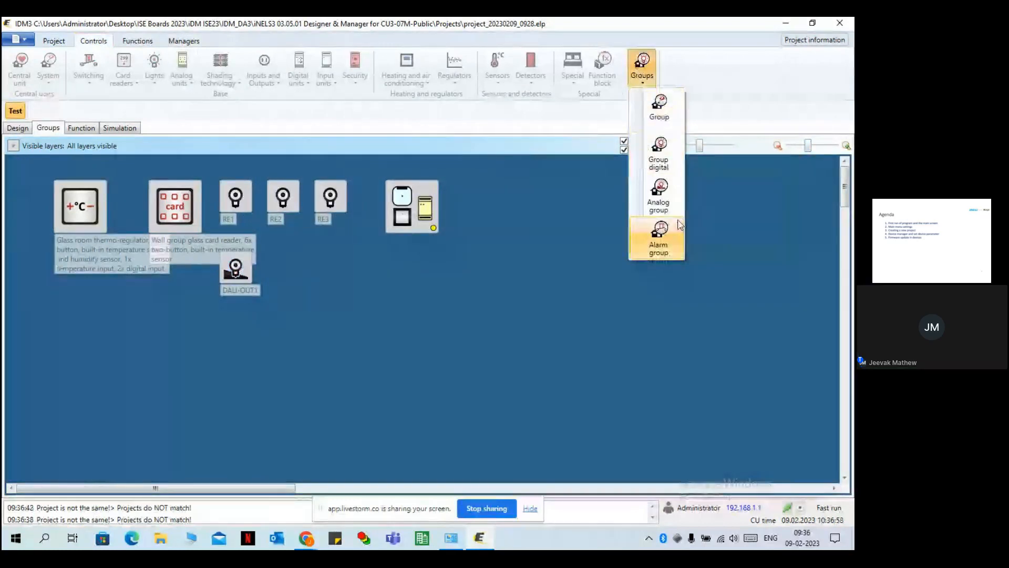
pyautogui.click(659, 151)
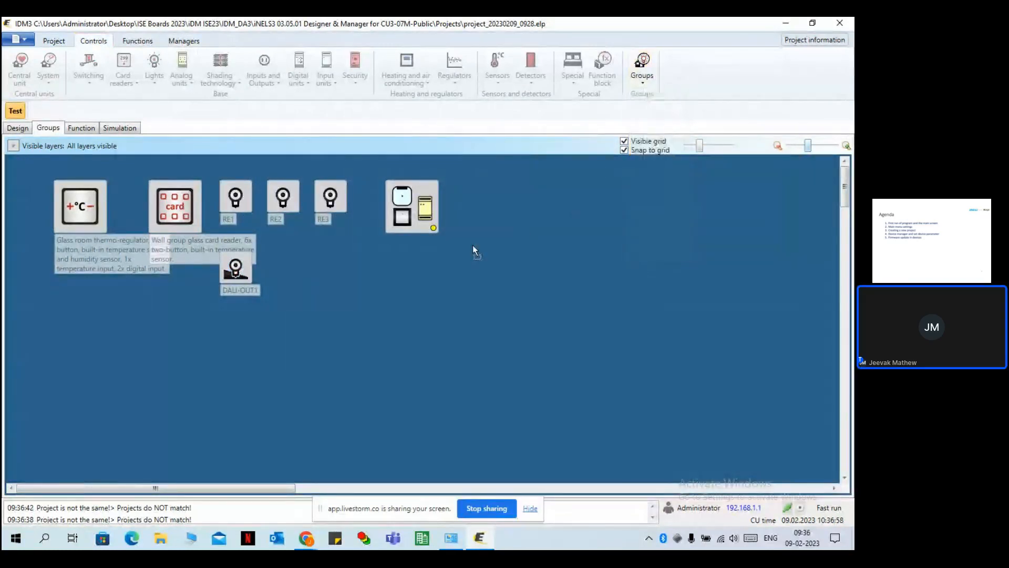
pyautogui.click(393, 287)
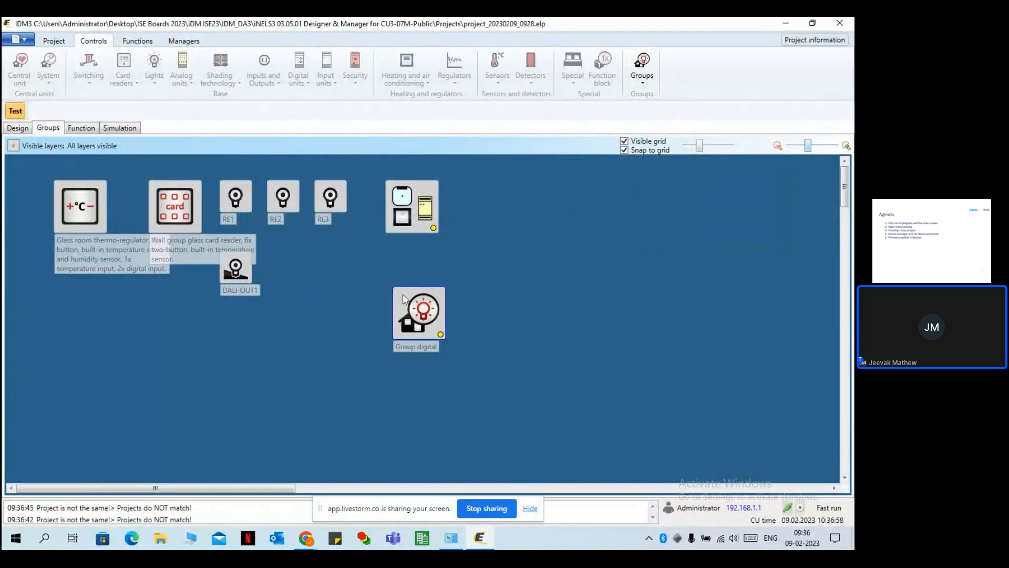
pyautogui.moveTo(405, 300); pyautogui.dragTo(337, 285)
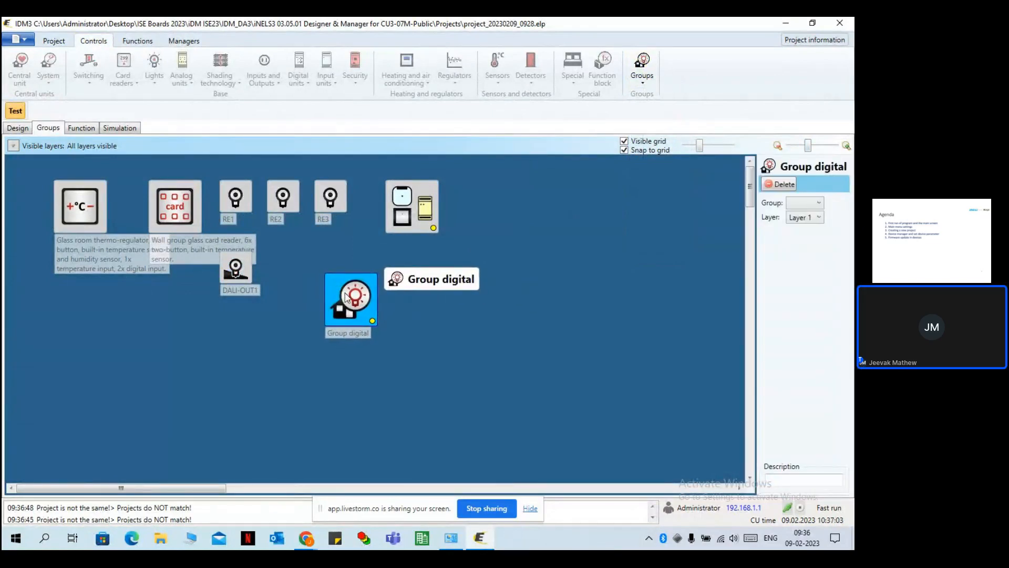
pyautogui.doubleClick(347, 297)
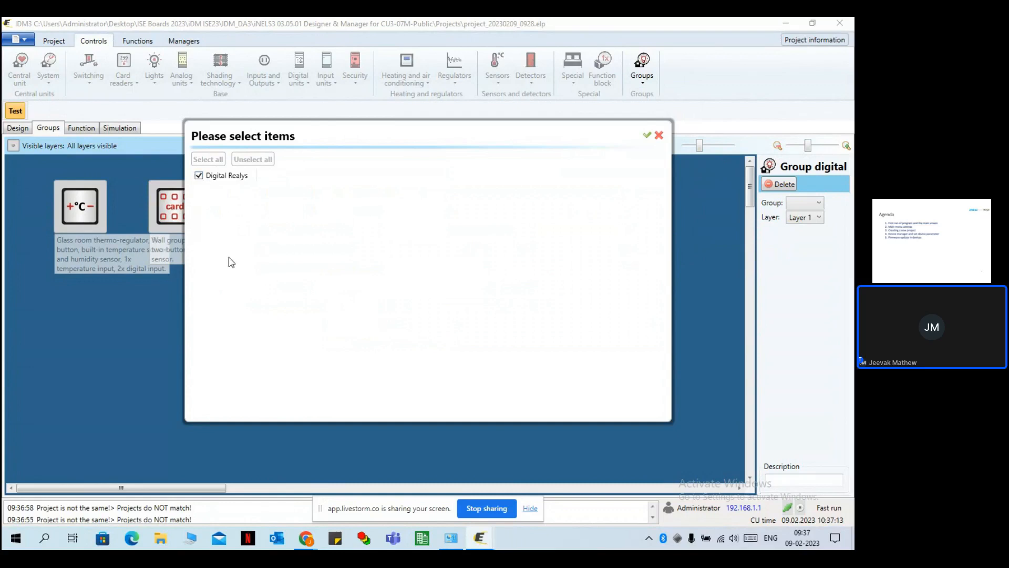
pyautogui.click(650, 137)
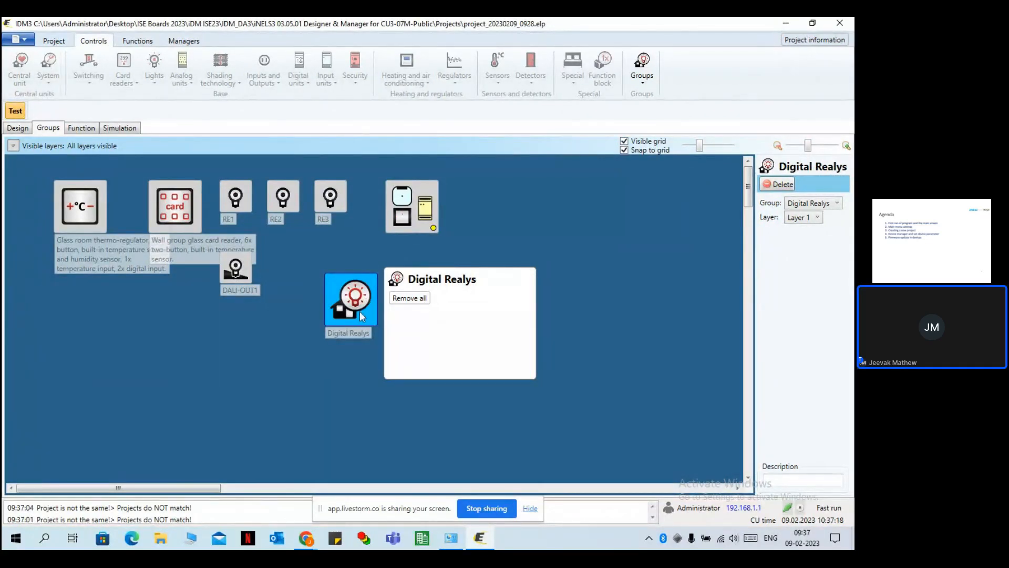
# Link relays RE1, RE2 and RE3 to the Digital Realys group element.
pyautogui.click(244, 204)
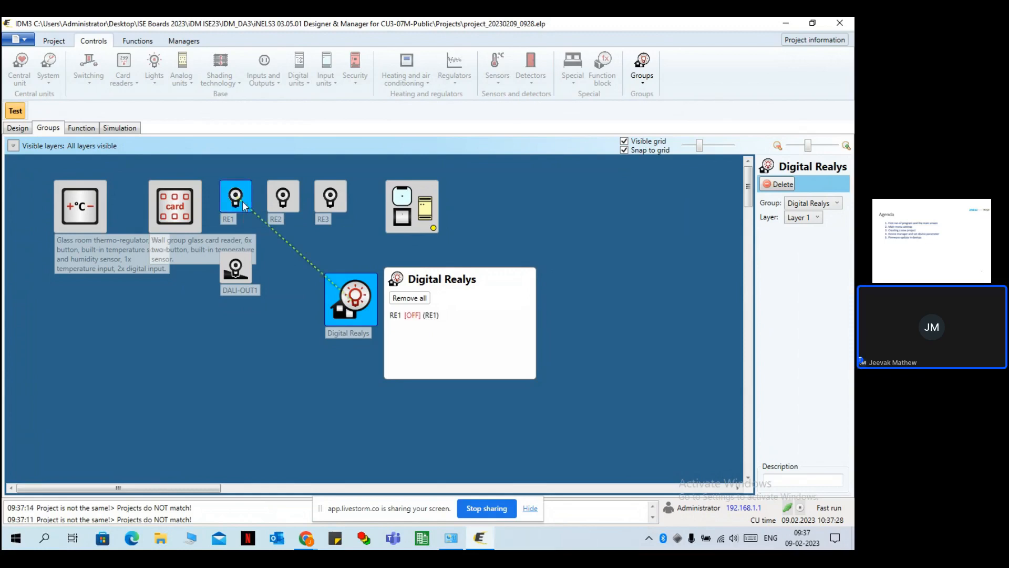
pyautogui.click(283, 198)
pyautogui.click(332, 200)
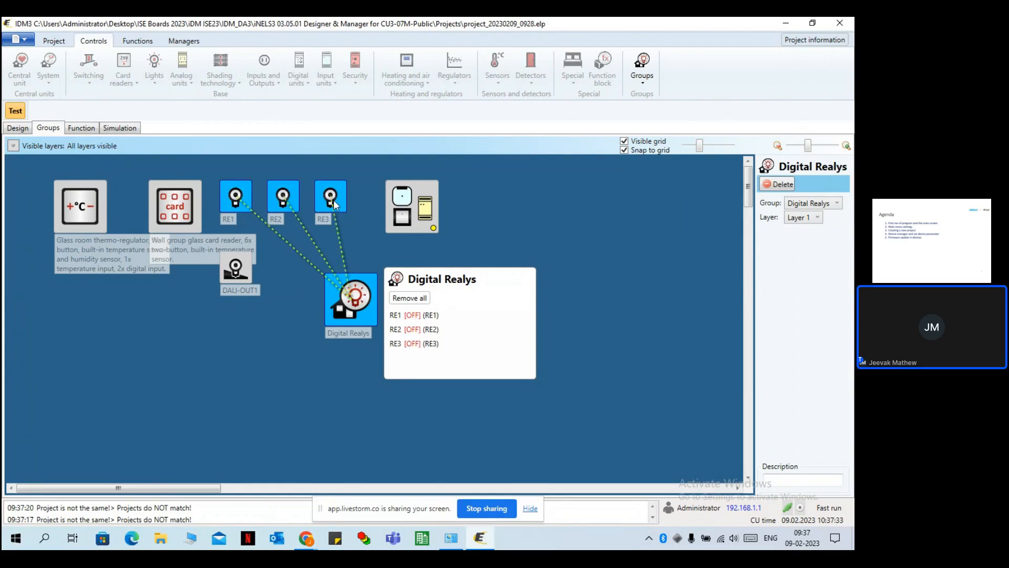
pyautogui.click(639, 262)
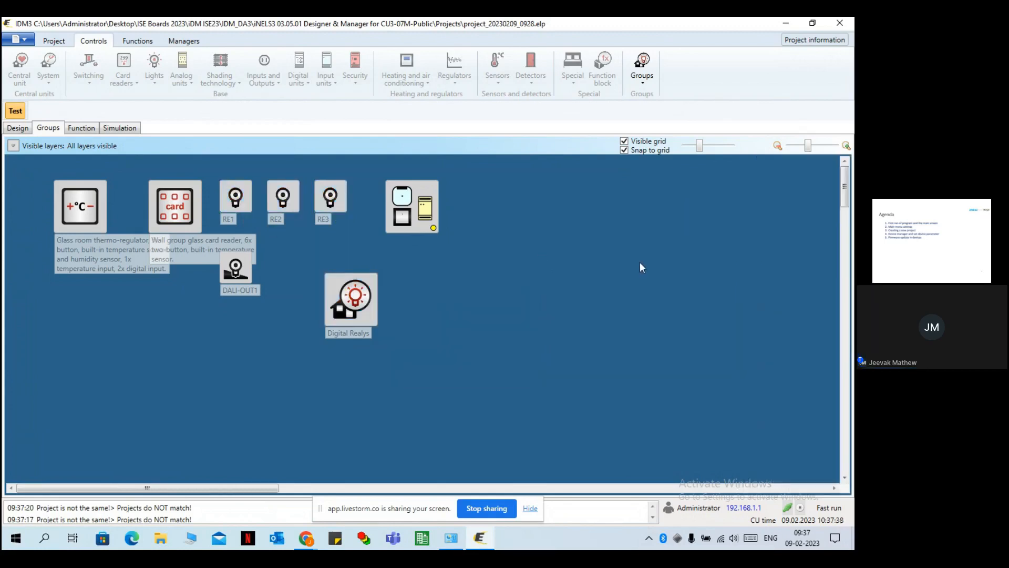
pyautogui.moveTo(348, 307); pyautogui.dragTo(373, 308)
pyautogui.click(572, 240)
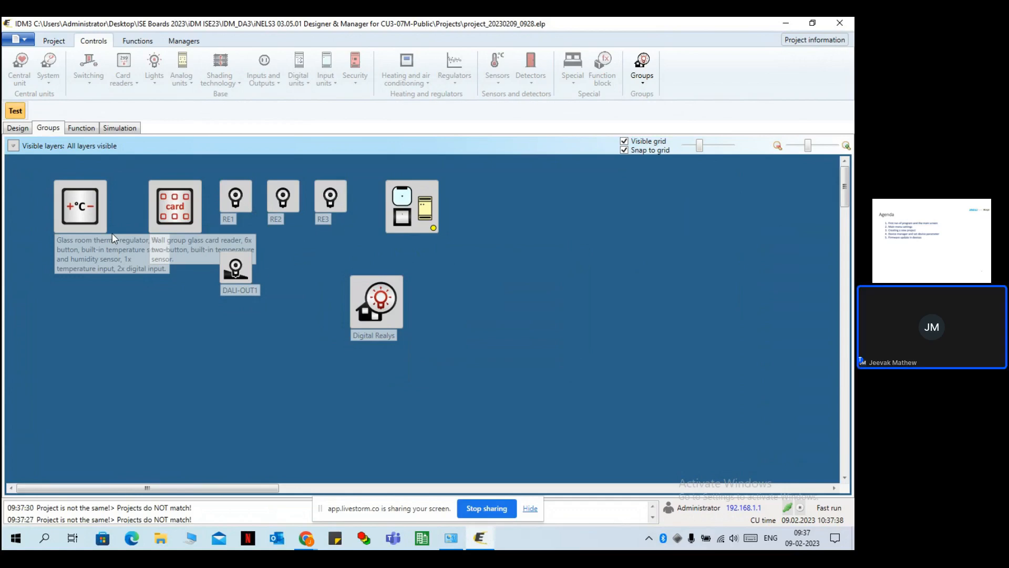
# In the Function view, check the card reader and Digital Realys links, then enter Add connection mode.
pyautogui.click(91, 132)
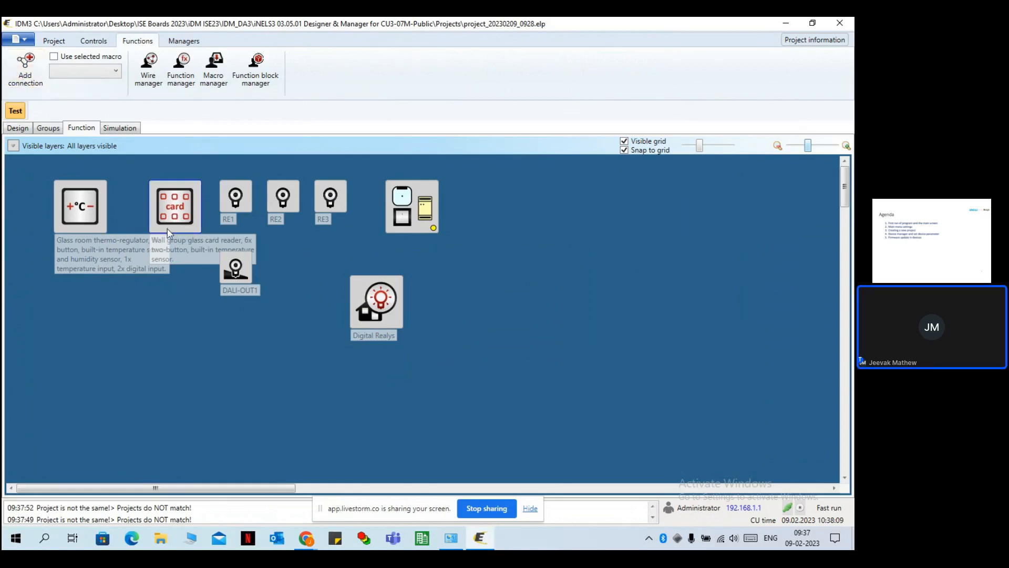
pyautogui.click(187, 216)
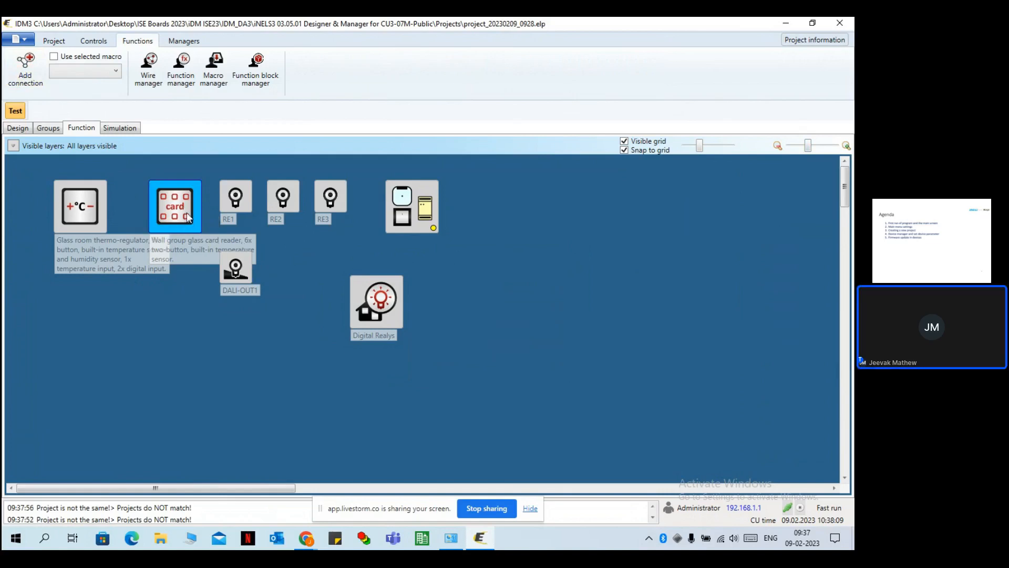
pyautogui.click(397, 299)
pyautogui.click(310, 314)
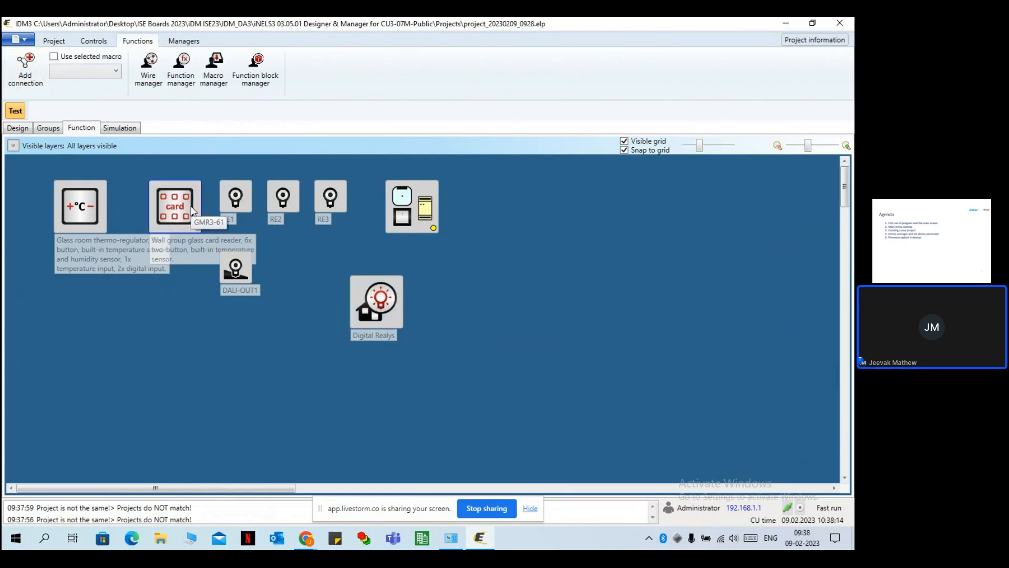
pyautogui.click(28, 70)
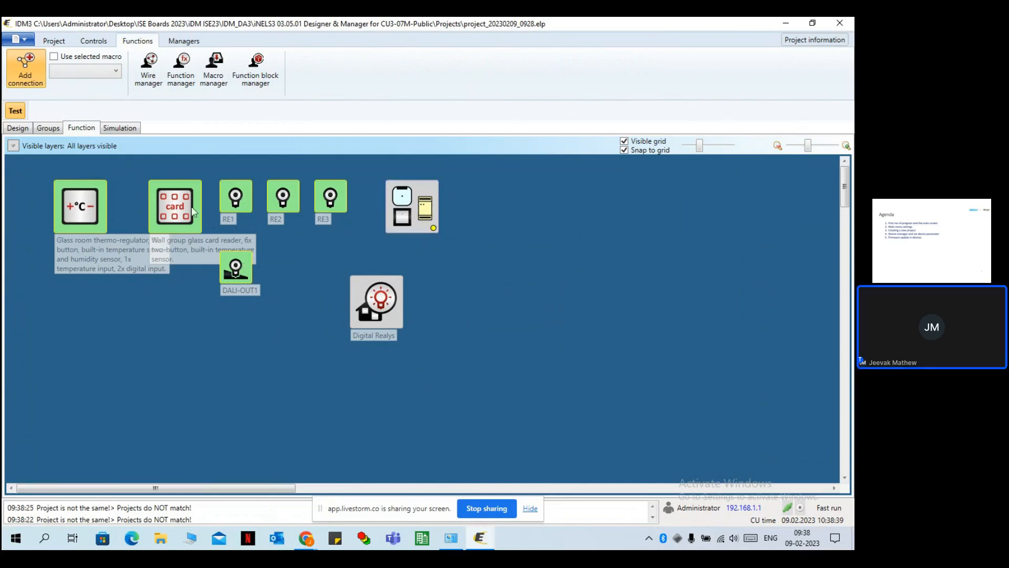
# Connect the card reader to Digital Realys and wire its Up1 output to the group.
pyautogui.moveTo(169, 209); pyautogui.dragTo(361, 292)
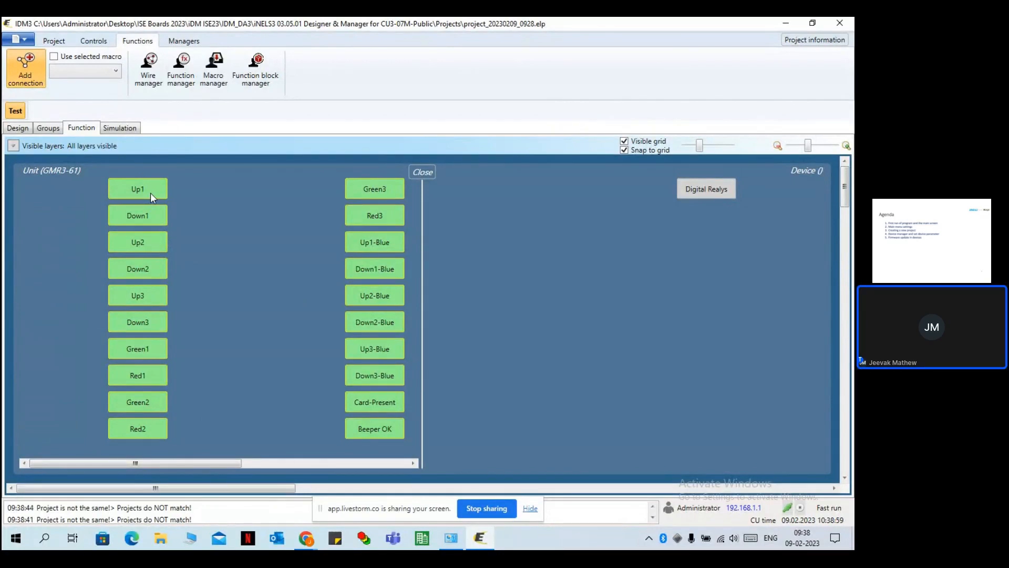
pyautogui.moveTo(153, 187); pyautogui.dragTo(691, 189)
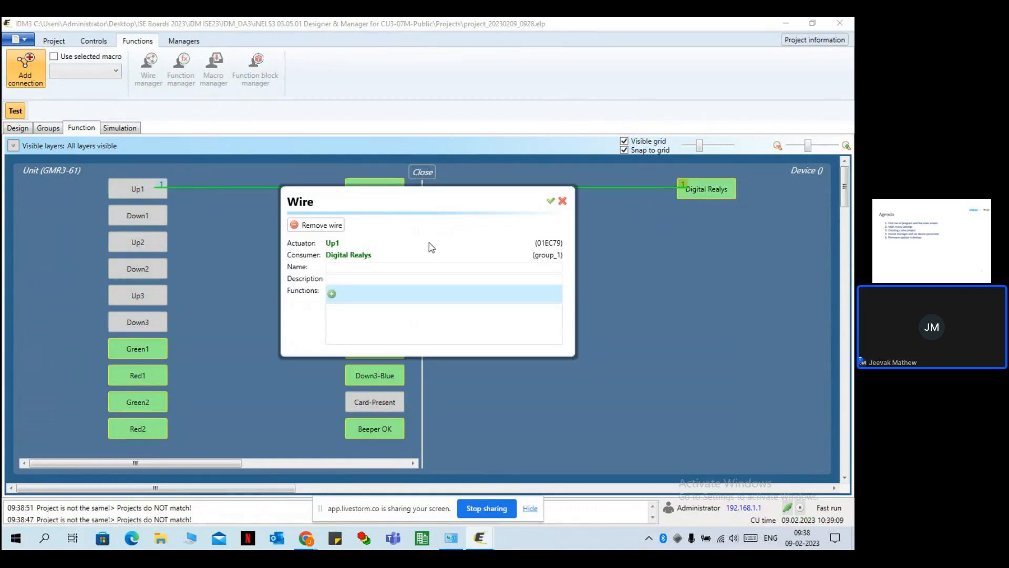
pyautogui.click(345, 278)
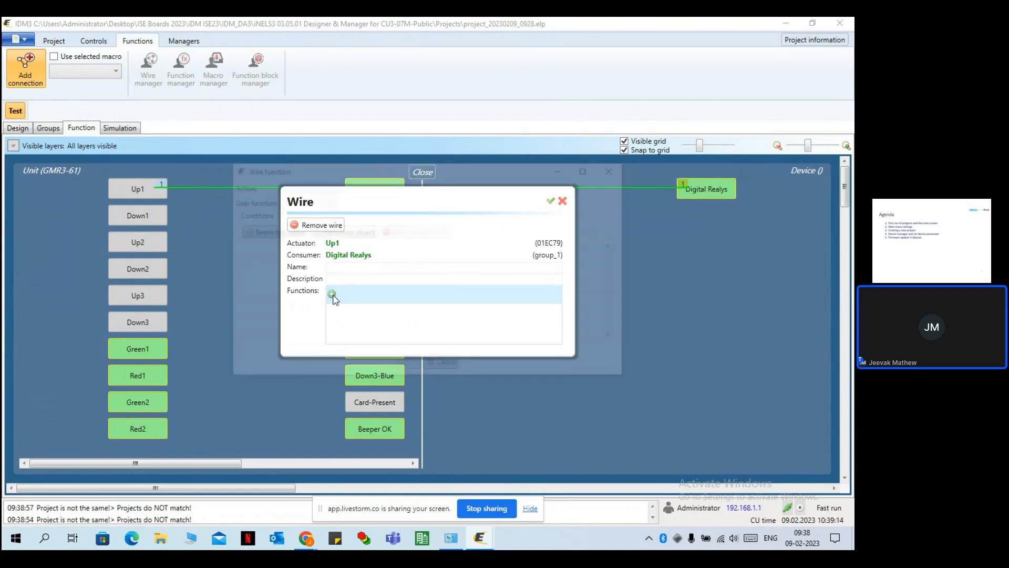
# Give the Up1 wire a Short press DIGITAL_GROUP_ON function and save it.
pyautogui.click(332, 294)
pyautogui.click(299, 189)
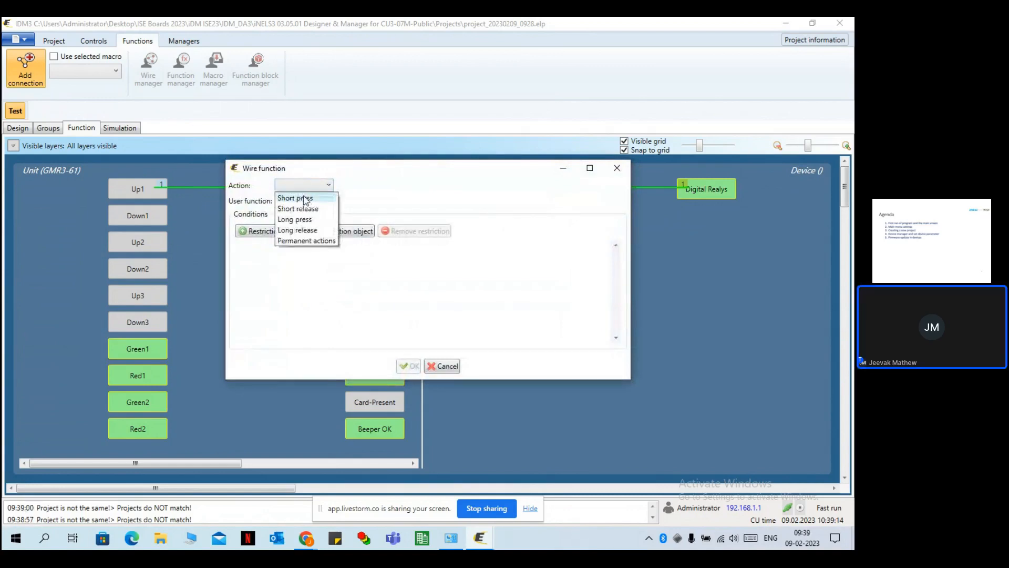
pyautogui.click(306, 197)
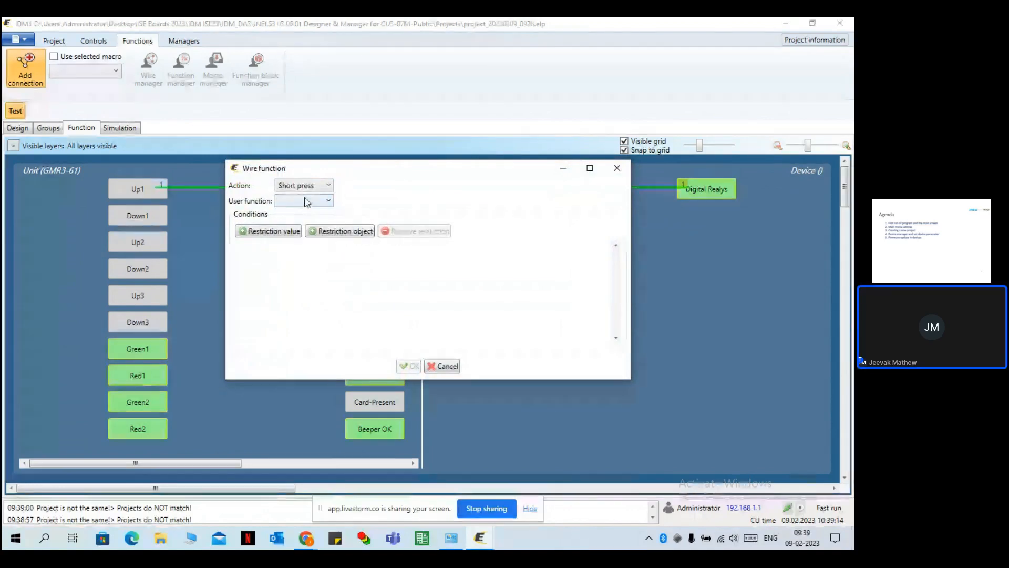
pyautogui.click(308, 202)
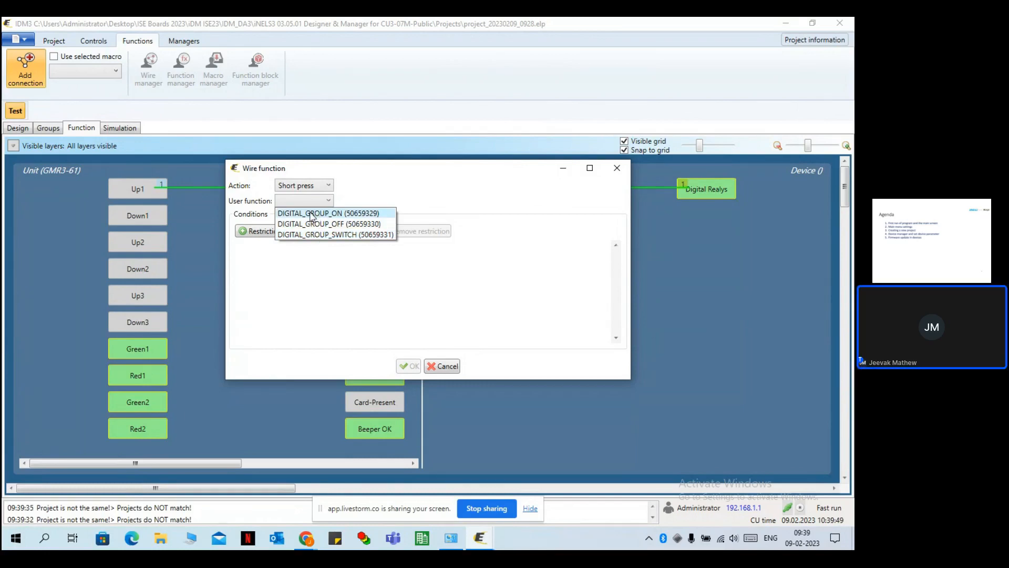
pyautogui.click(312, 213)
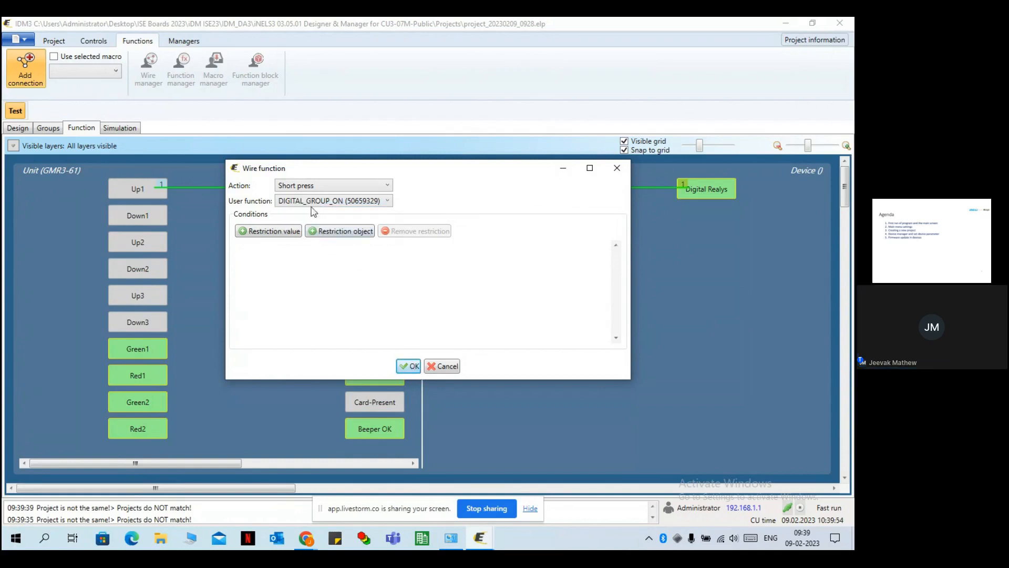
pyautogui.click(409, 367)
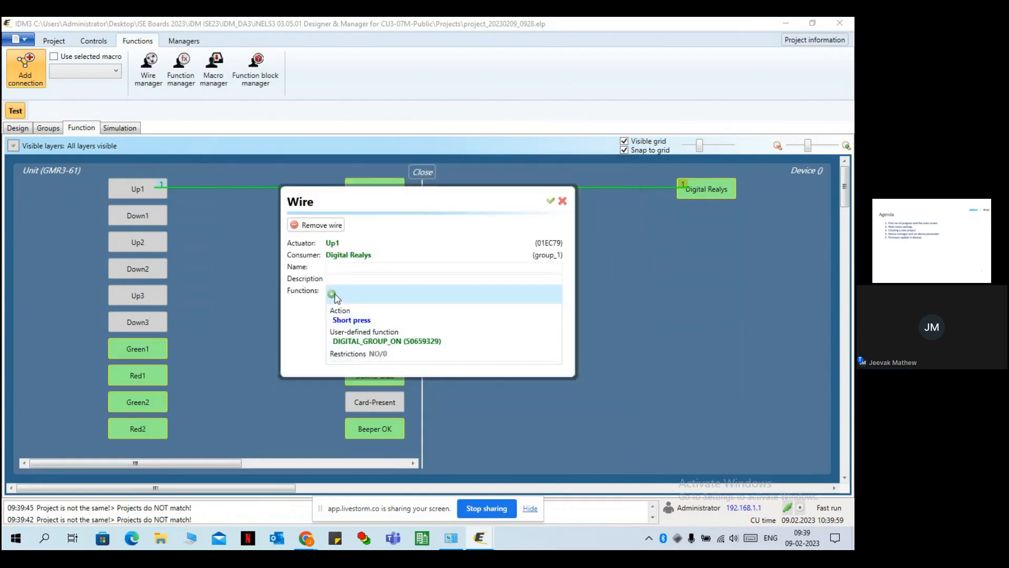
pyautogui.click(551, 203)
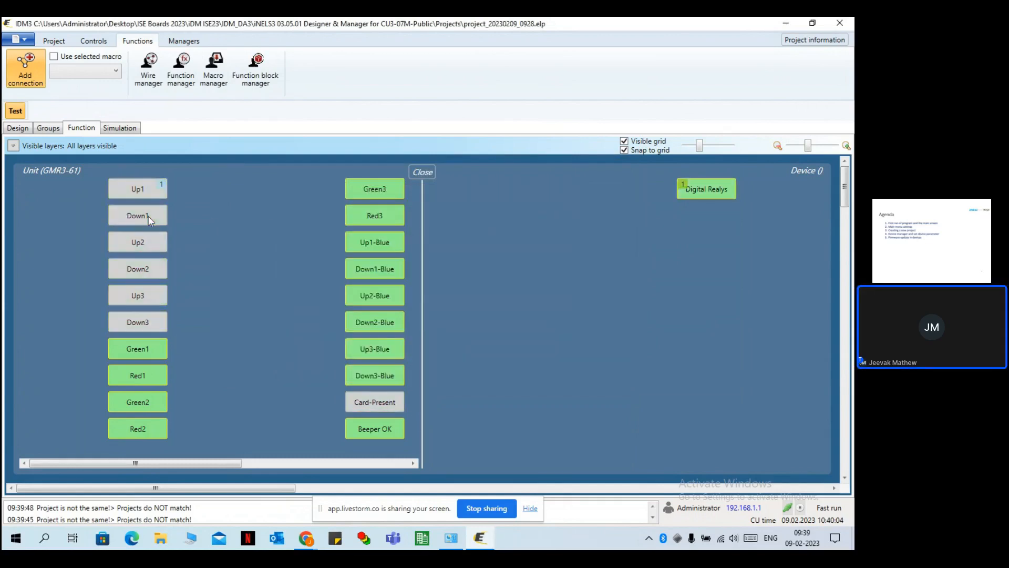
# Wire Down1 to Digital Realys with a Short press DIGITAL_GROUP_OFF function, saved, and close the view.
pyautogui.moveTo(147, 215); pyautogui.dragTo(696, 191)
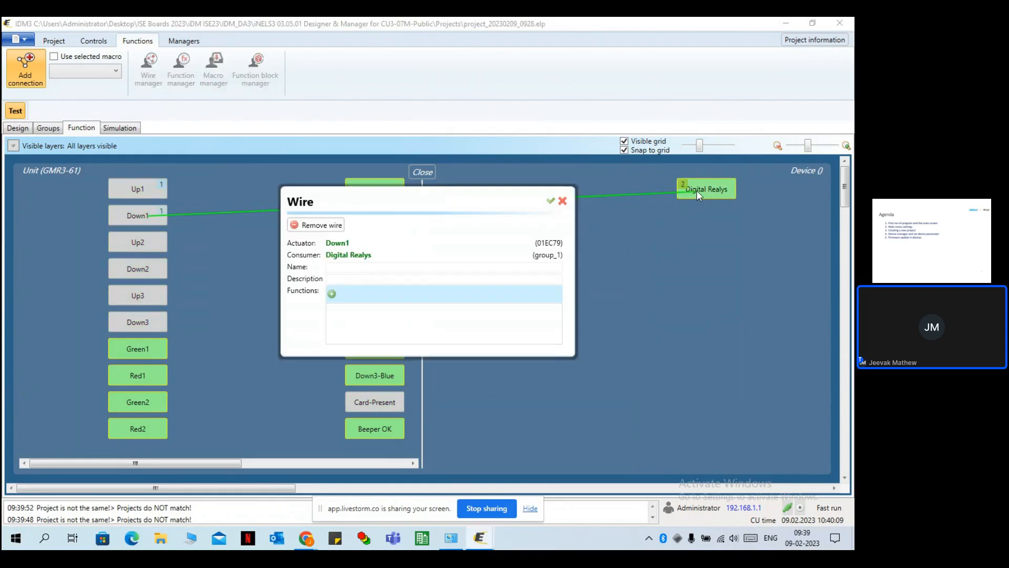
pyautogui.click(332, 293)
pyautogui.click(305, 186)
pyautogui.click(300, 195)
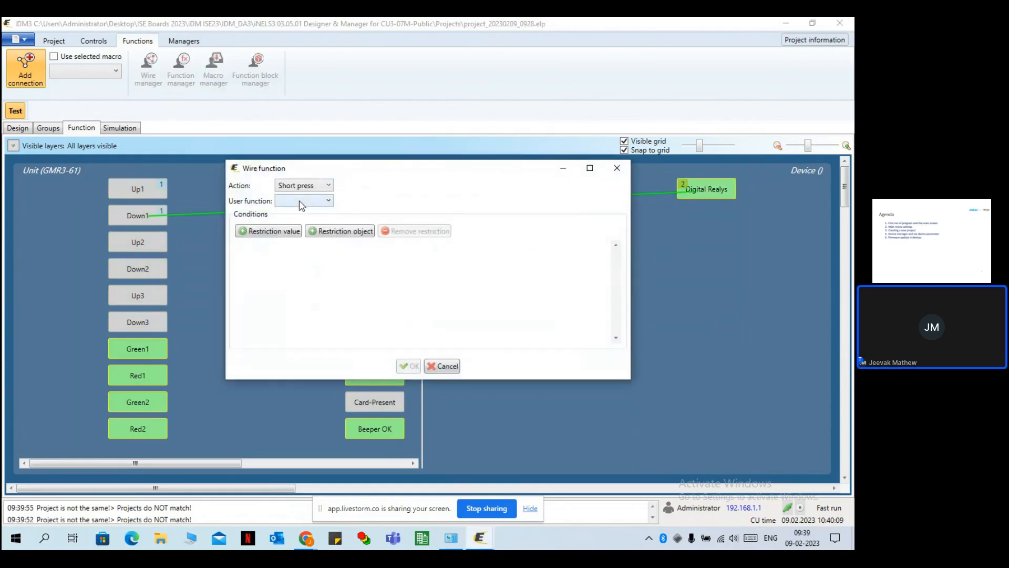
pyautogui.click(303, 201)
pyautogui.click(327, 224)
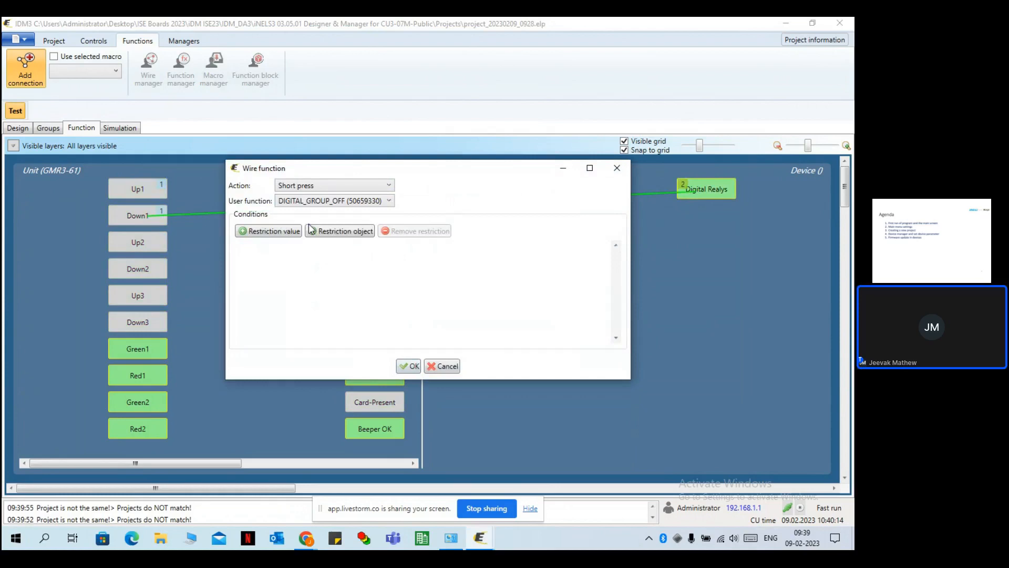
pyautogui.click(411, 367)
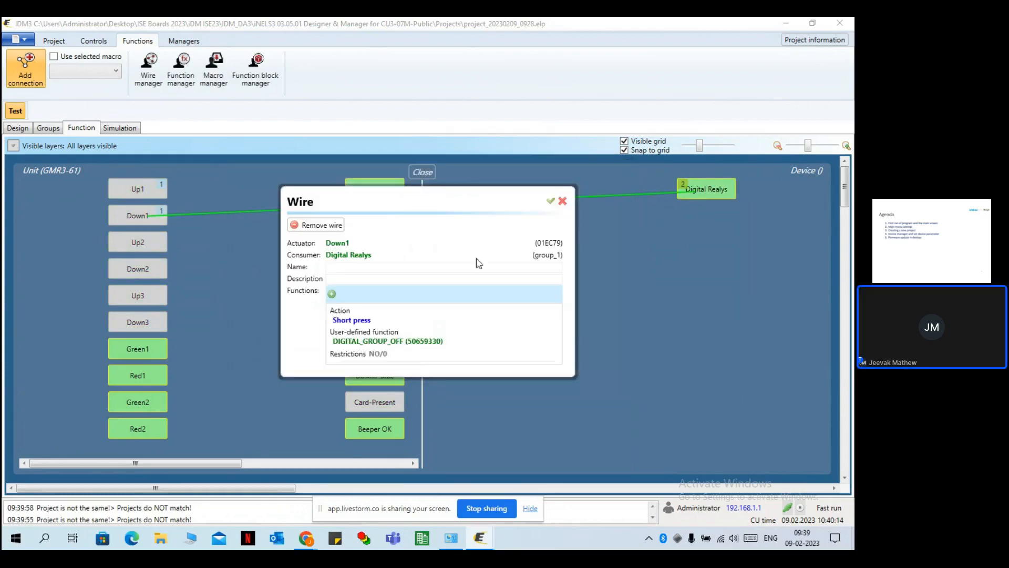
pyautogui.click(553, 201)
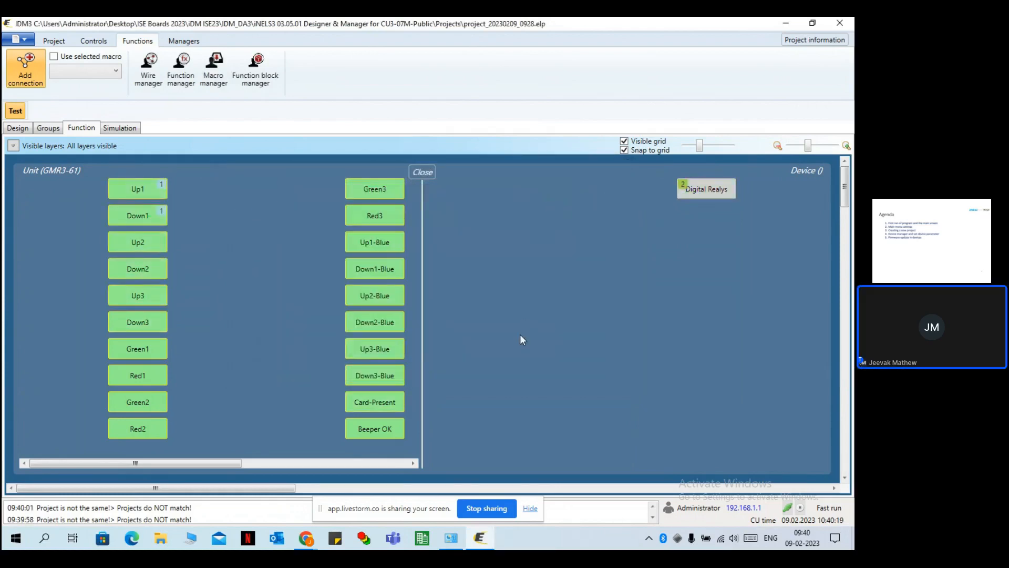
pyautogui.click(423, 172)
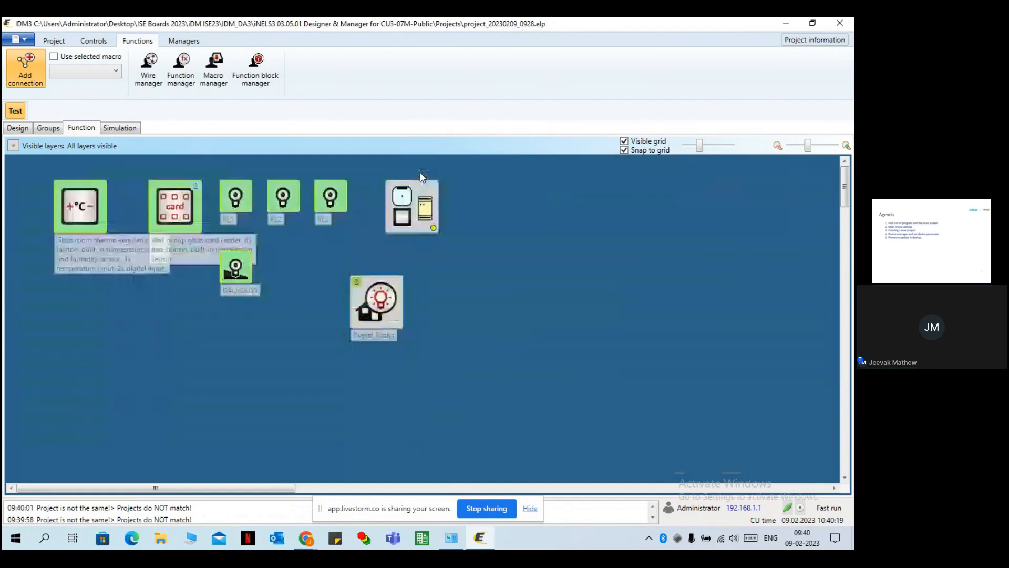
# In the Function manager, add a new function 'Group delay on' of type Group.
pyautogui.click(182, 81)
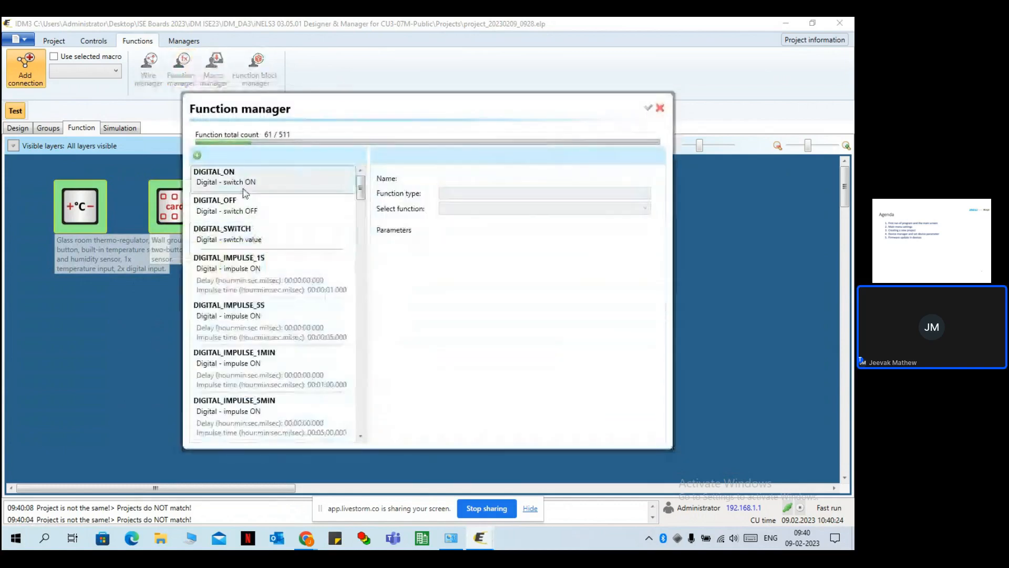
pyautogui.click(198, 155)
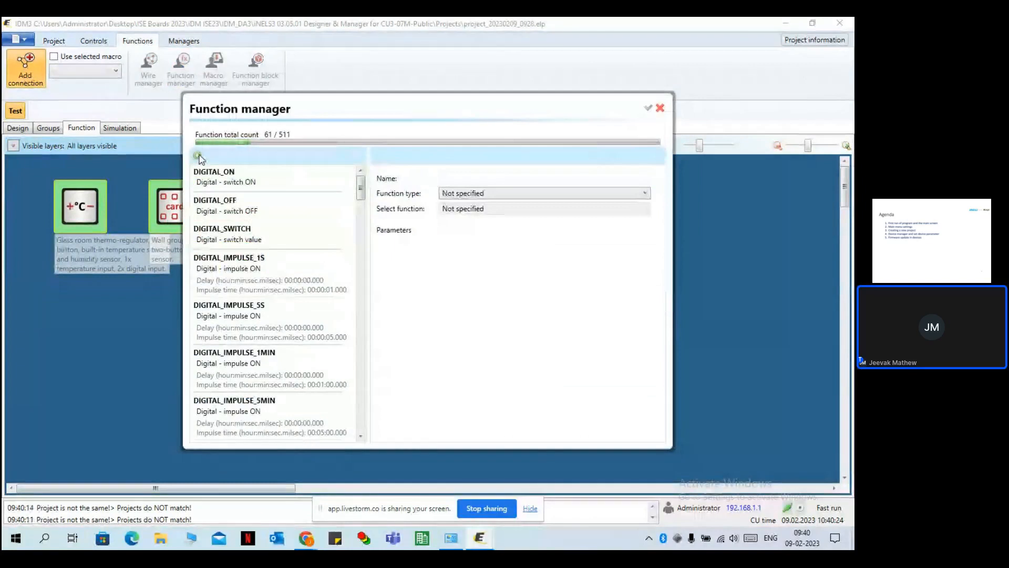
pyautogui.click(454, 179)
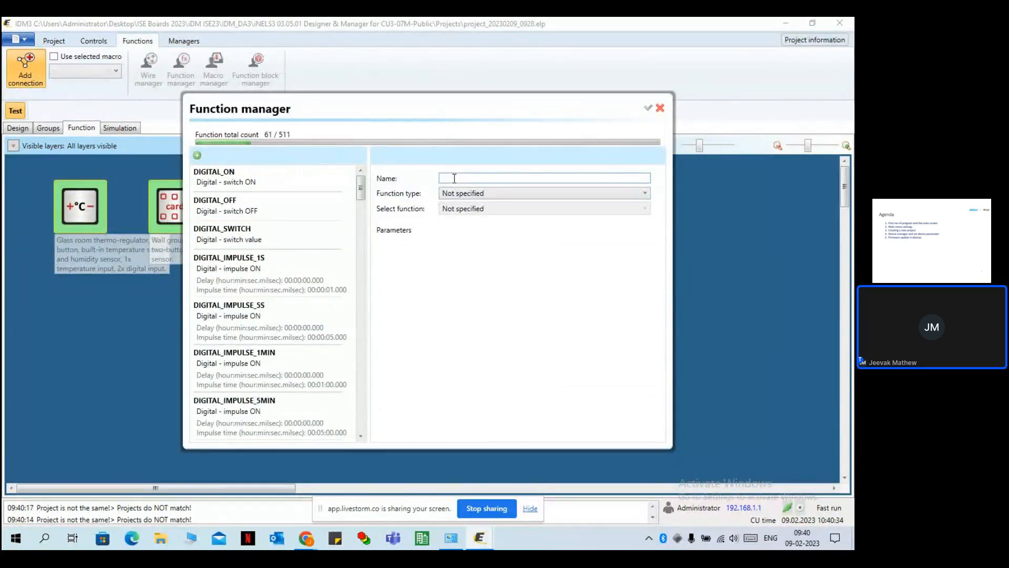
pyautogui.write('Group de')
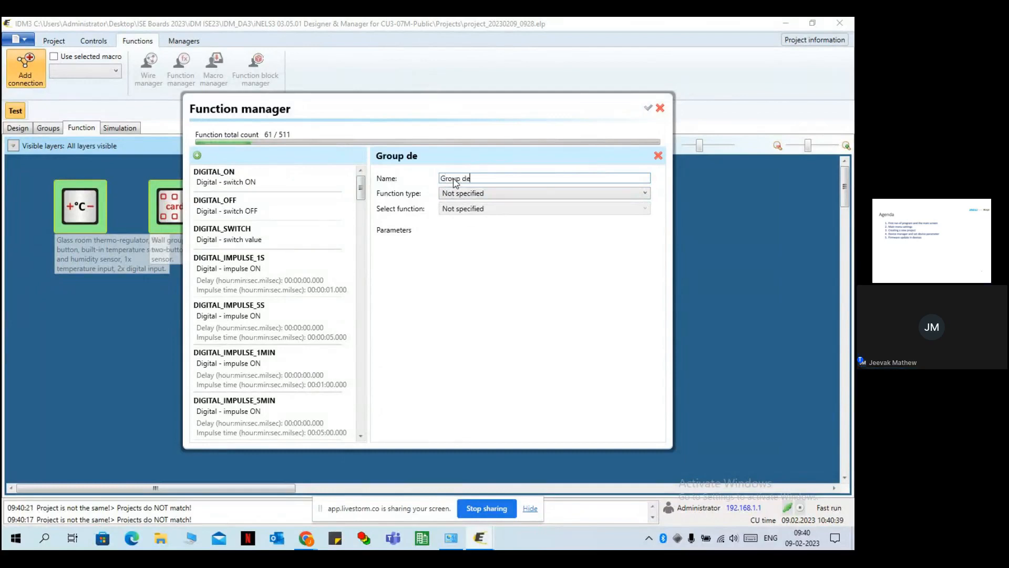
pyautogui.write('lay on')
pyautogui.click(468, 194)
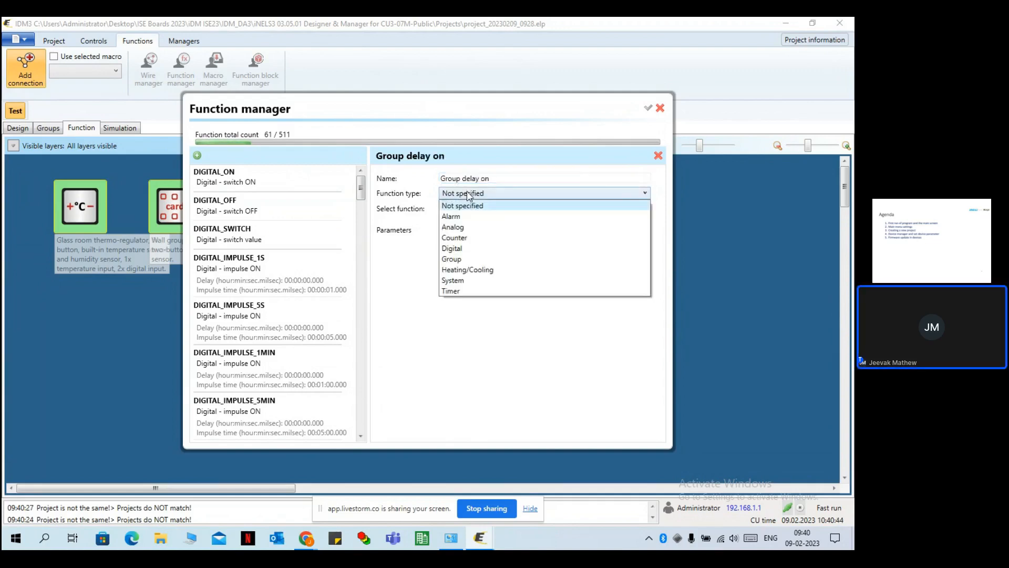
pyautogui.click(475, 259)
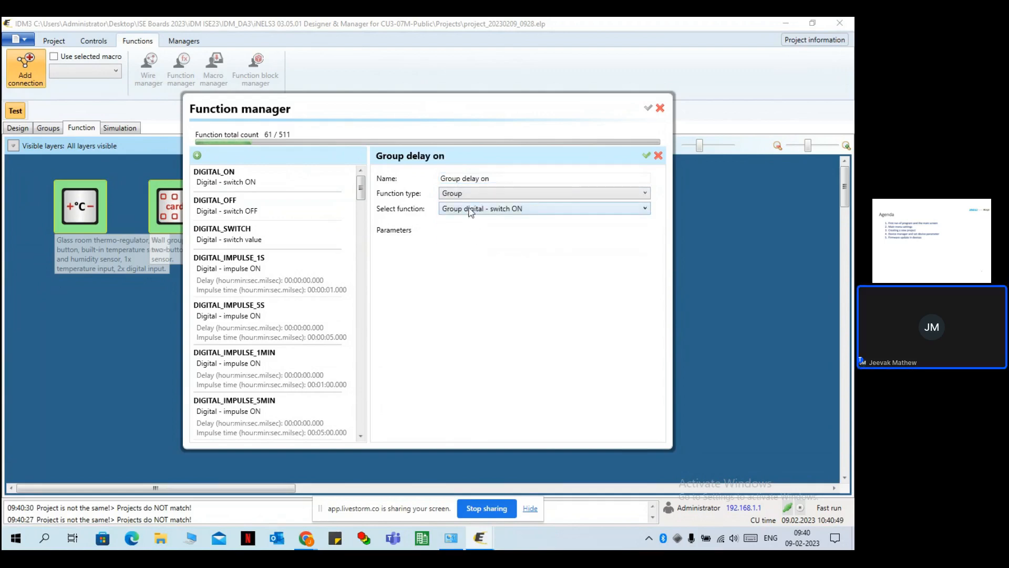
pyautogui.click(525, 210)
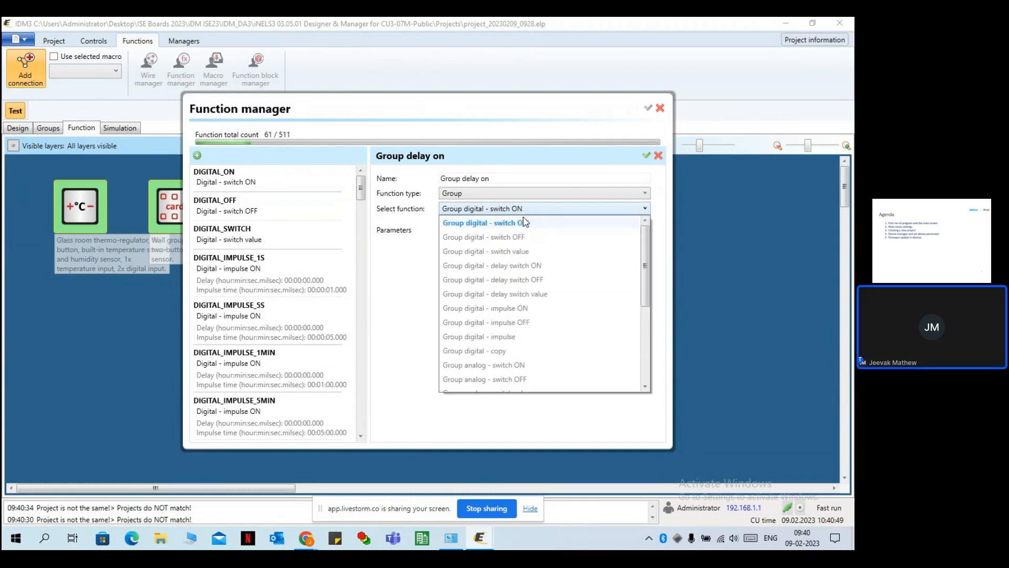
# Set it to Group digital - delay switch ON with a 00:00:05.000 delay, save, and close the manager.
pyautogui.click(539, 268)
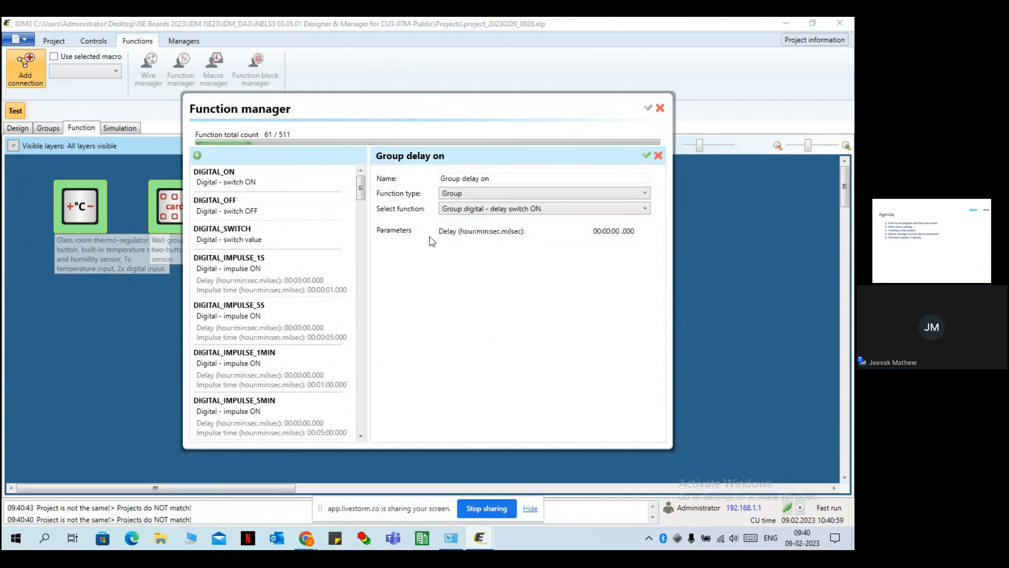
pyautogui.click(620, 232)
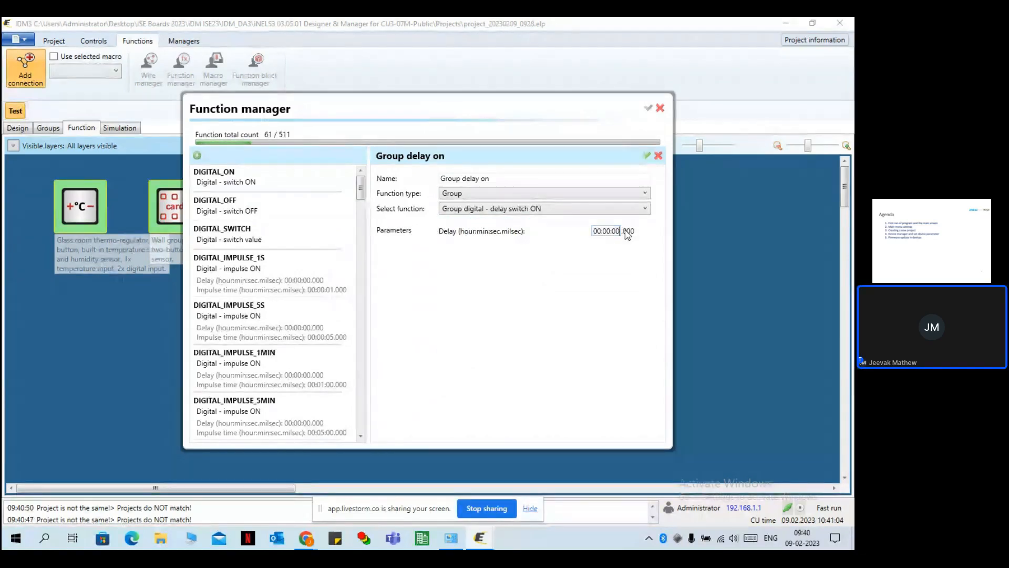
pyautogui.press('BackSpace')
pyautogui.write('5')
pyautogui.click(646, 156)
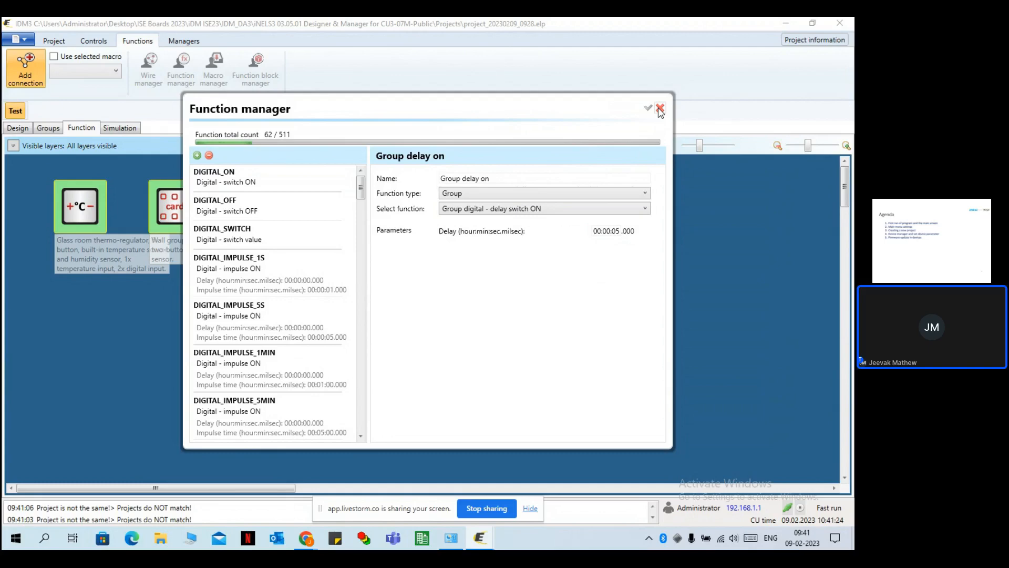
pyautogui.scroll(-10, 252, 255)
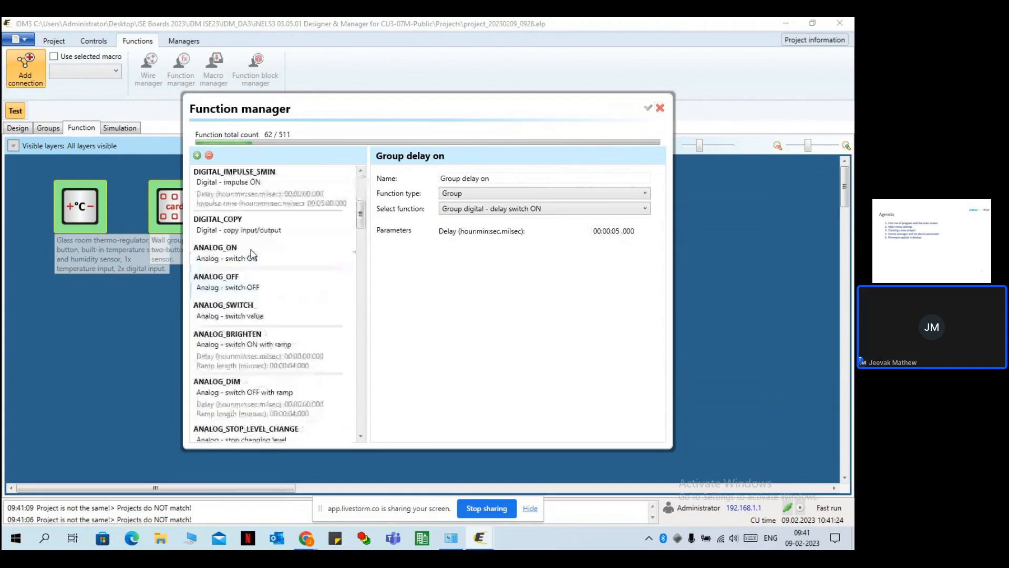
pyautogui.scroll(10, 252, 255)
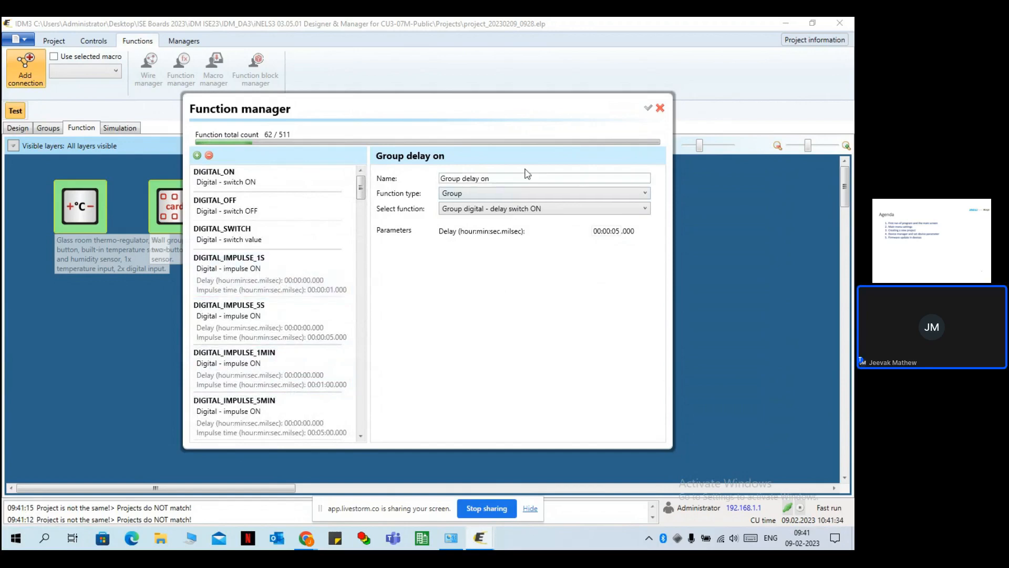
pyautogui.click(659, 108)
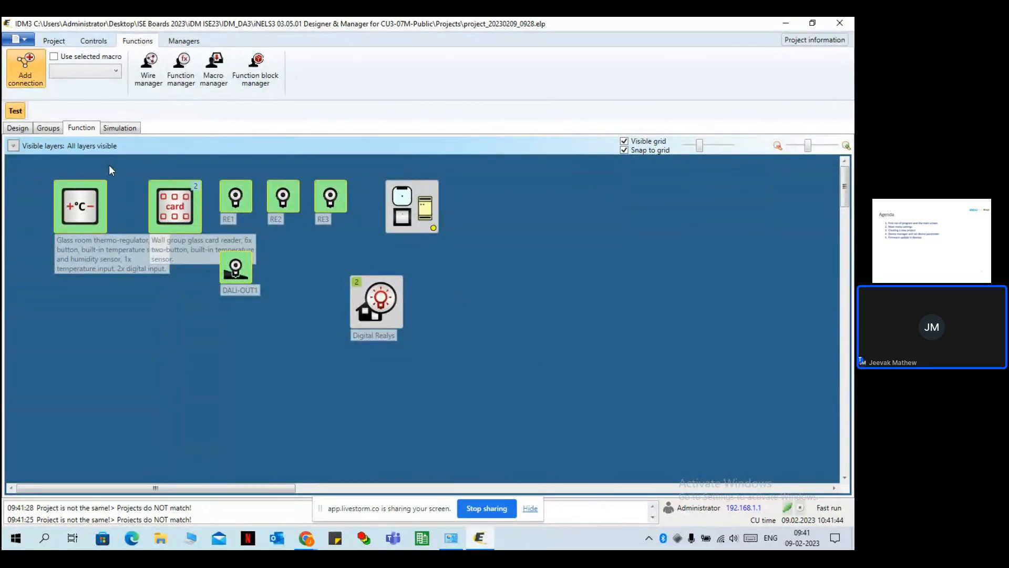
# Upload the project using Save to central unit from the application menu.
pyautogui.click(17, 40)
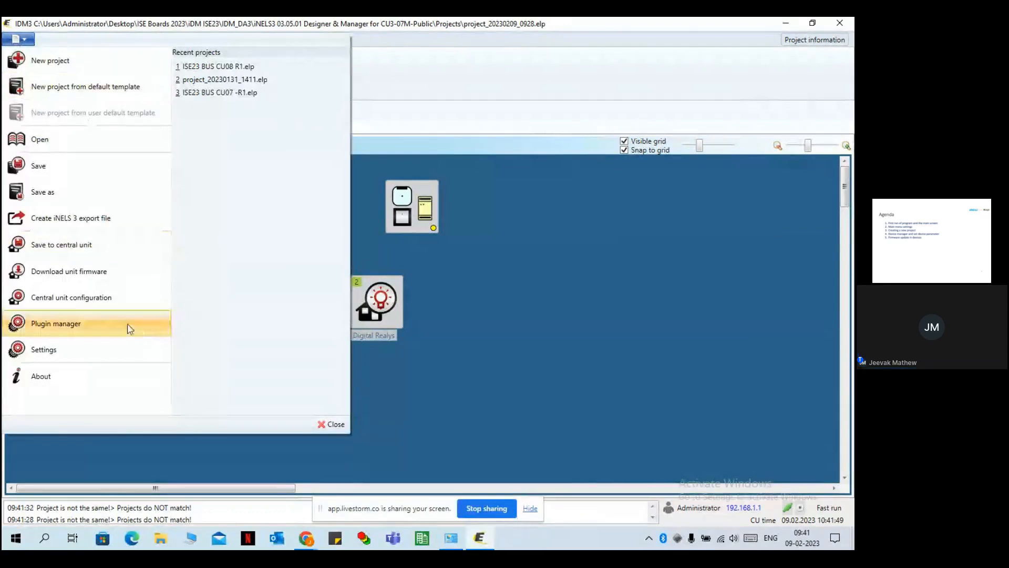
pyautogui.click(77, 246)
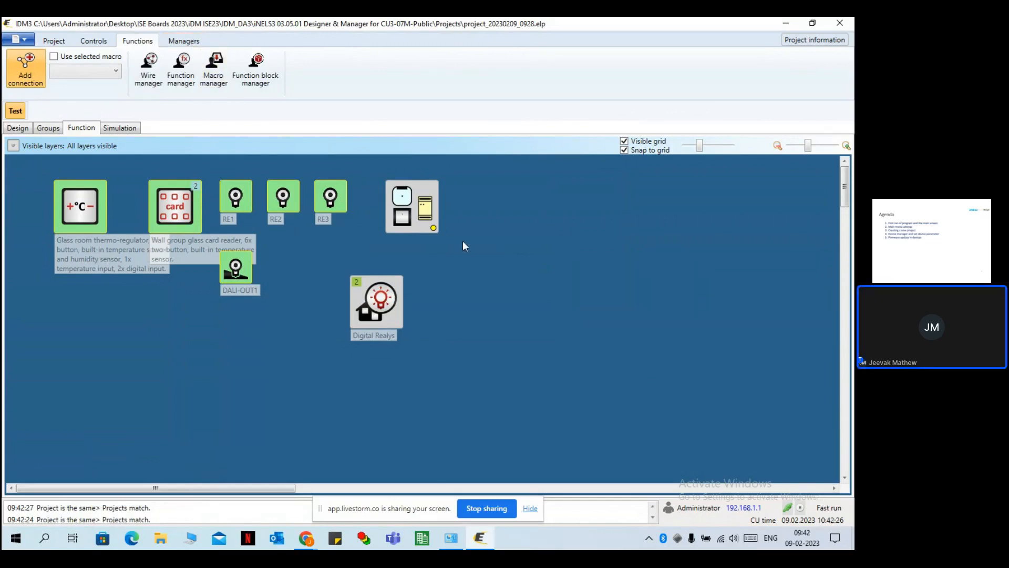
# Check live device states in the Managers Monitor list, then reconnect to the central unit.
pyautogui.click(180, 43)
pyautogui.click(221, 65)
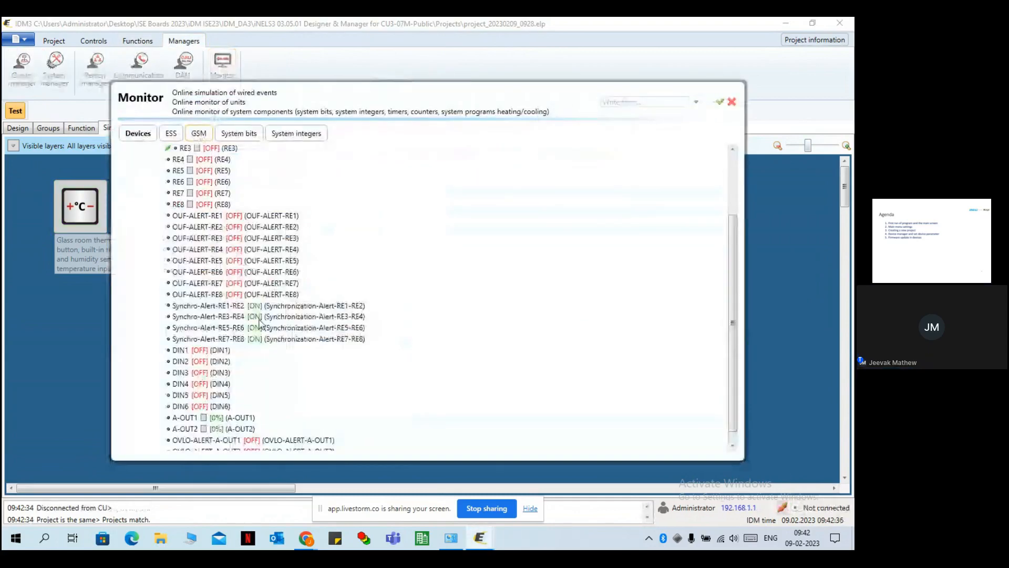
pyautogui.scroll(3, 267, 331)
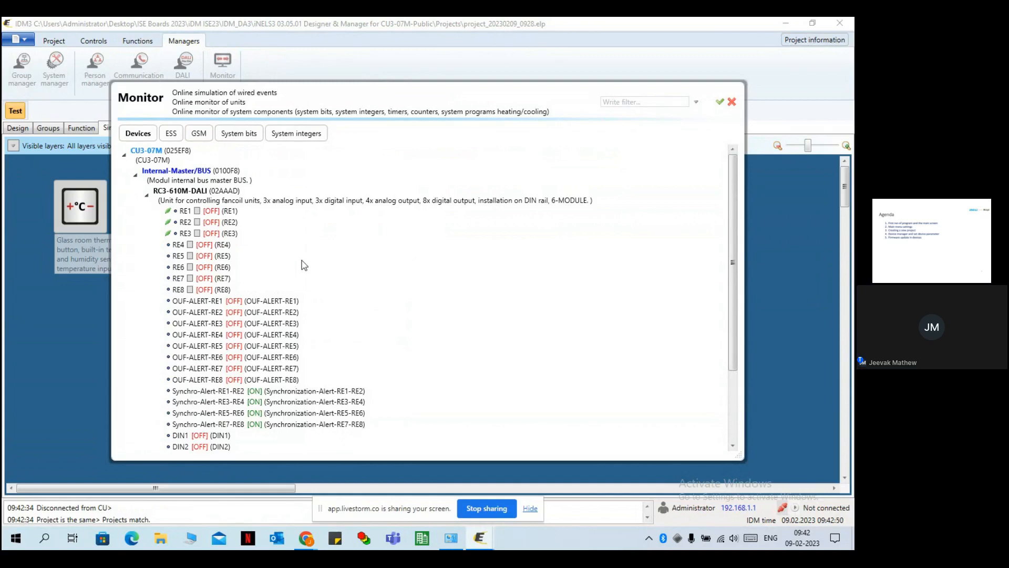
pyautogui.scroll(-3, 304, 264)
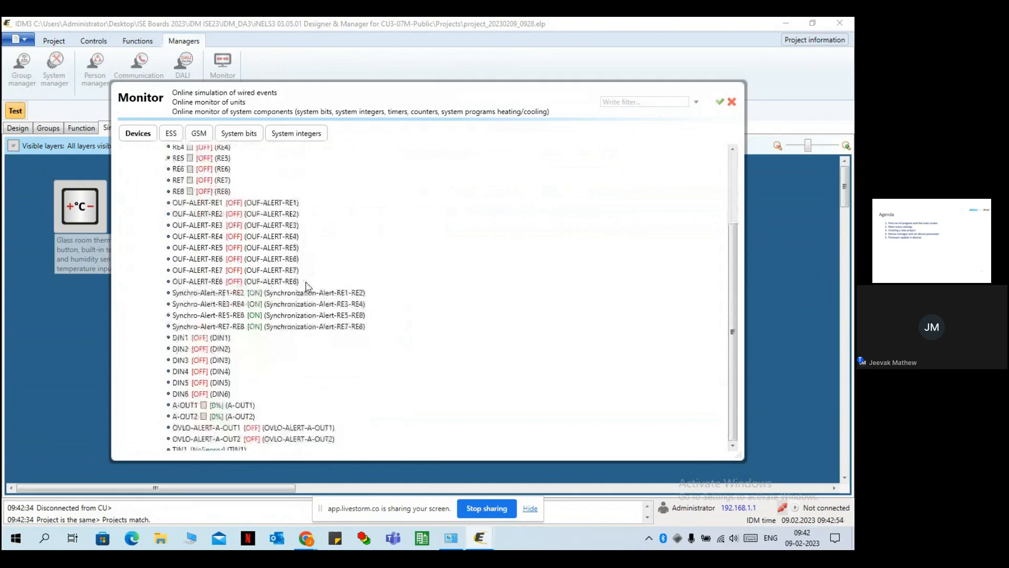
pyautogui.scroll(3, 305, 286)
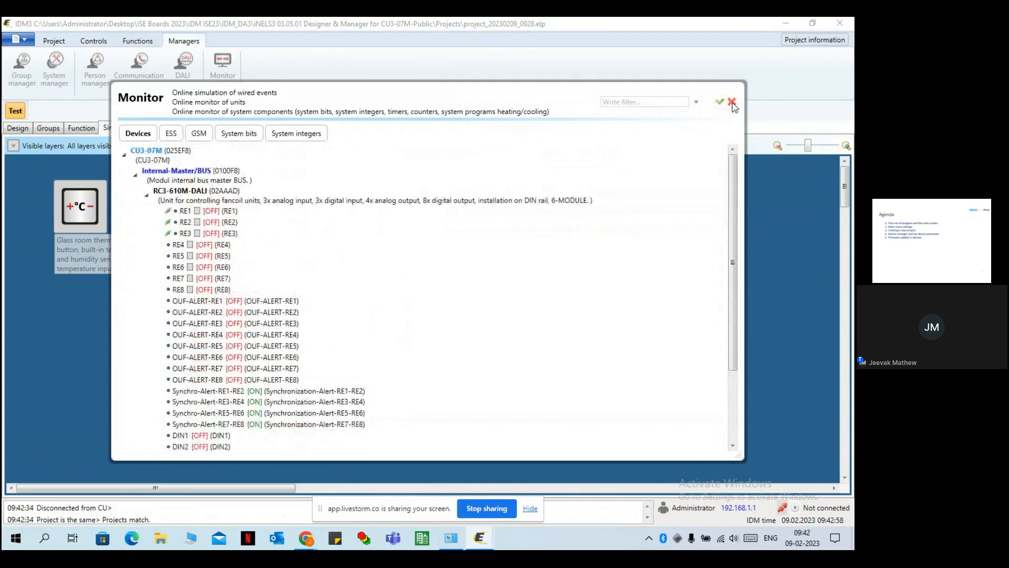
pyautogui.click(732, 102)
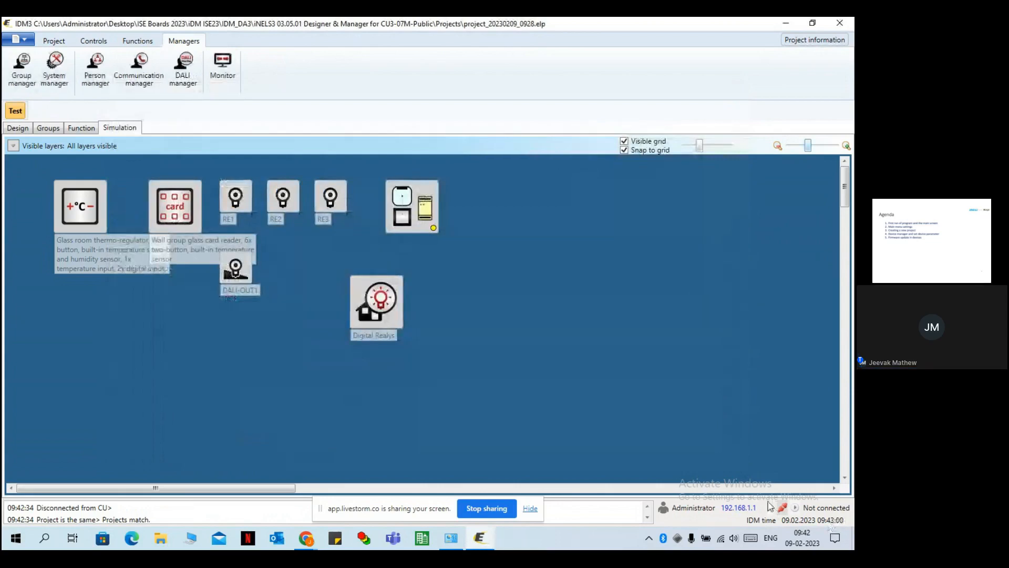
pyautogui.click(782, 509)
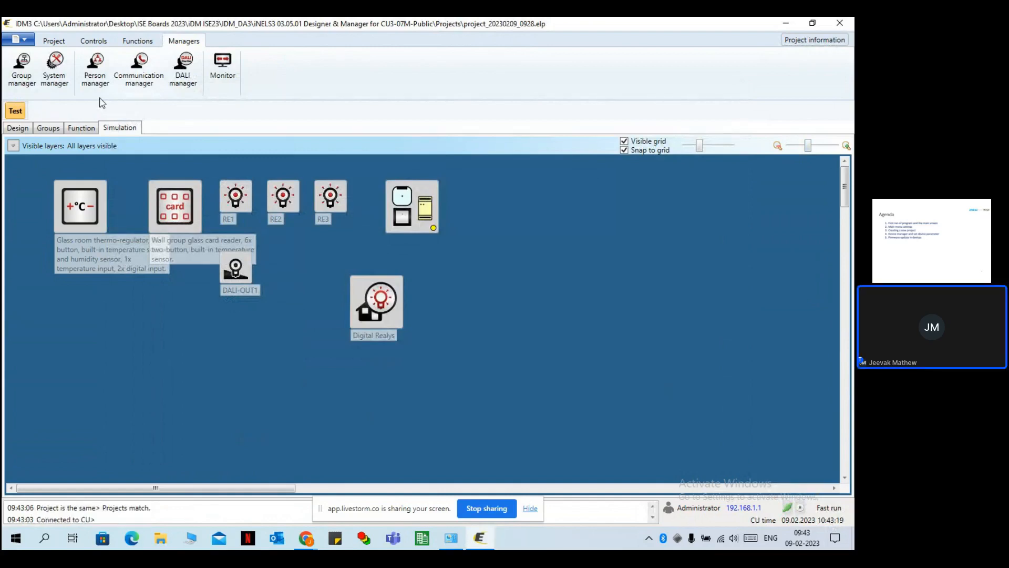
pyautogui.click(219, 64)
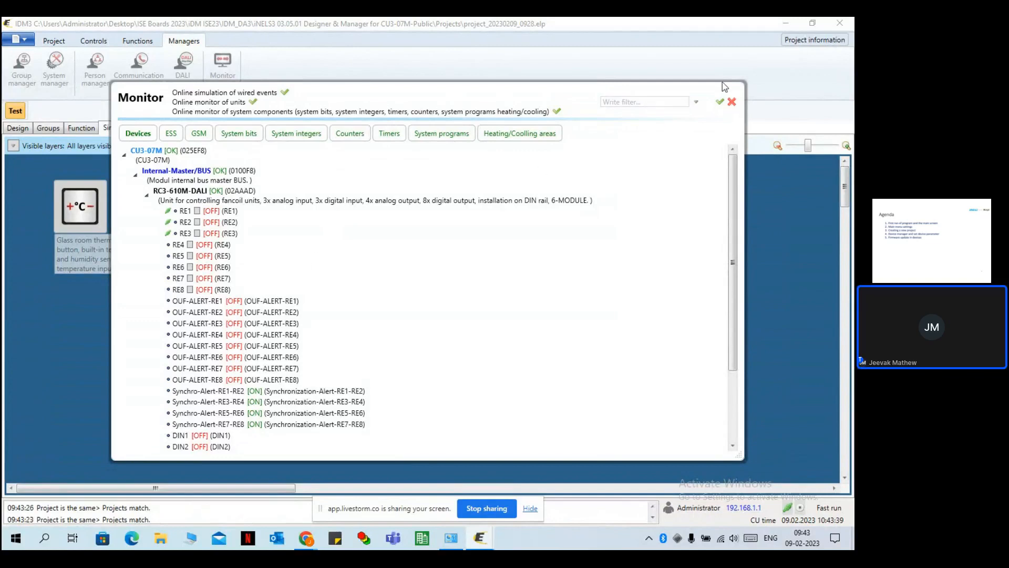
pyautogui.click(731, 102)
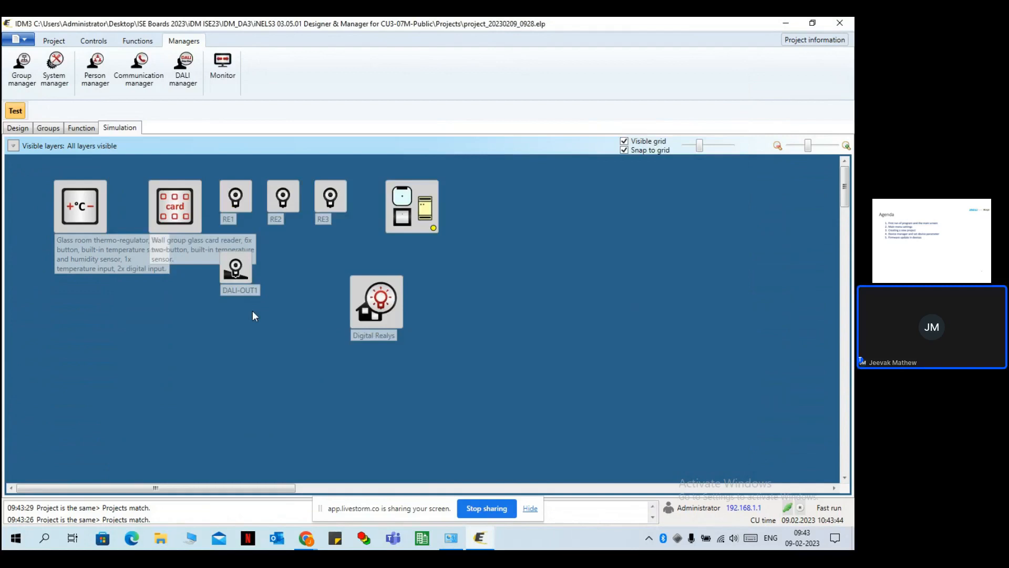
# Go back to the Design view and open Central unit configuration from the application menu.
pyautogui.click(18, 128)
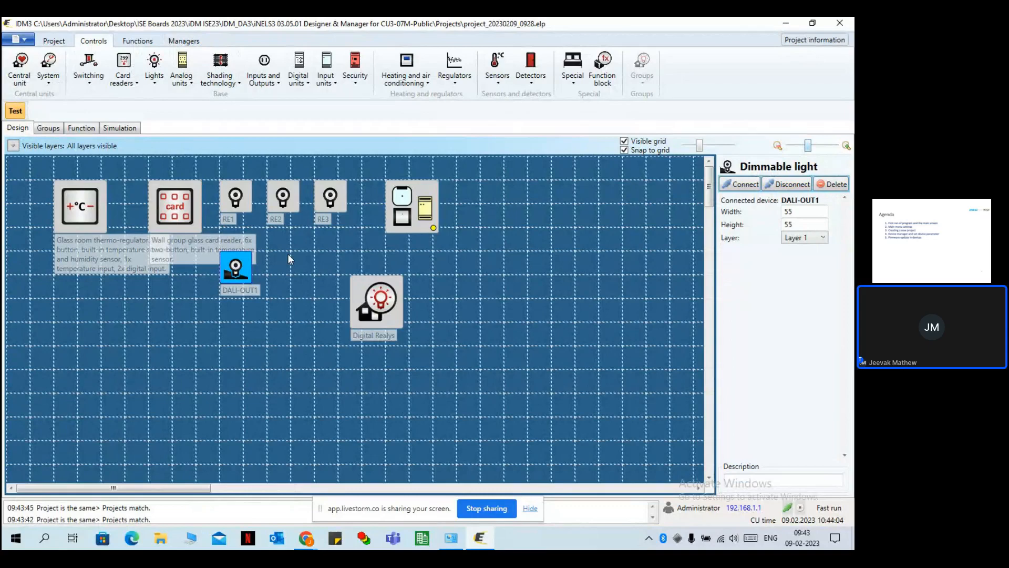
pyautogui.click(19, 40)
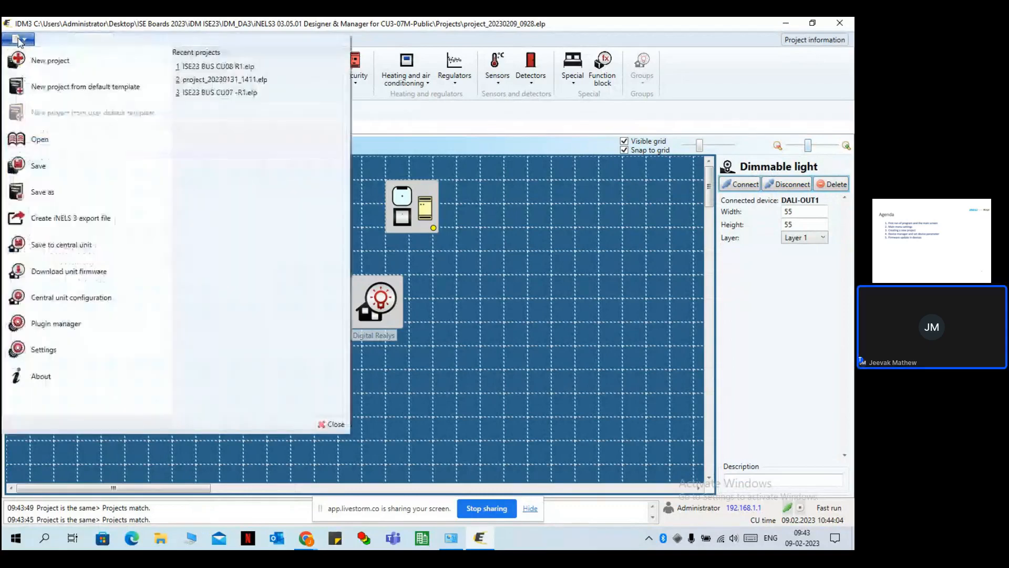
pyautogui.click(91, 298)
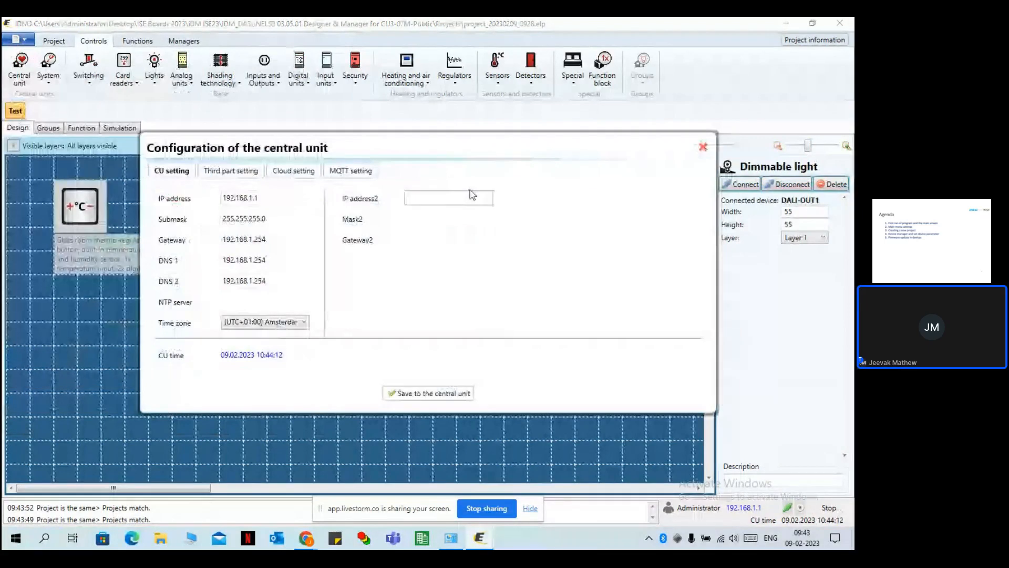
# Change the central unit's IP address from 192.168.1.1 to 192.168.1.50.
pyautogui.press('Escape')
pyautogui.click(18, 39)
pyautogui.click(95, 298)
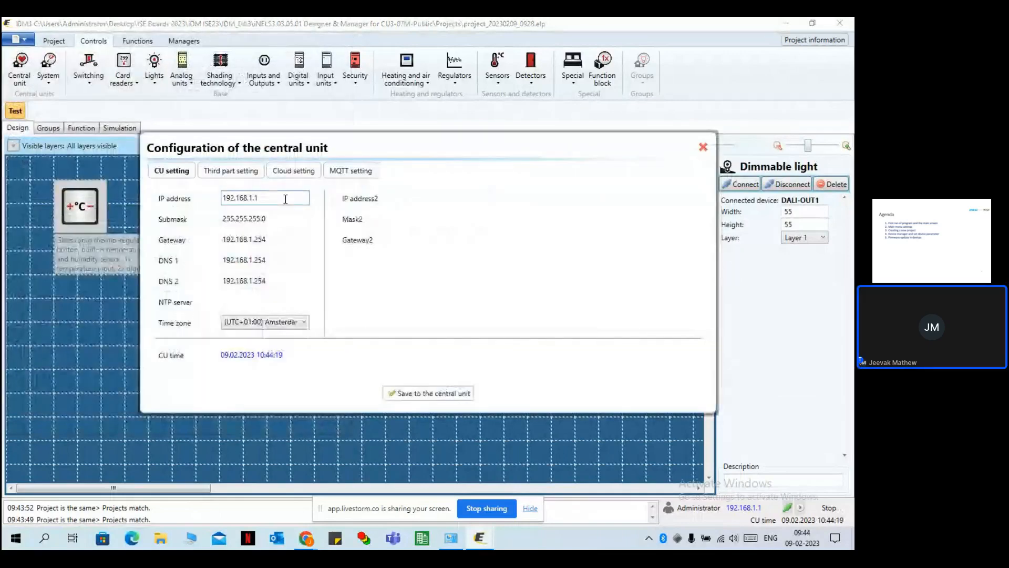
pyautogui.click(285, 199)
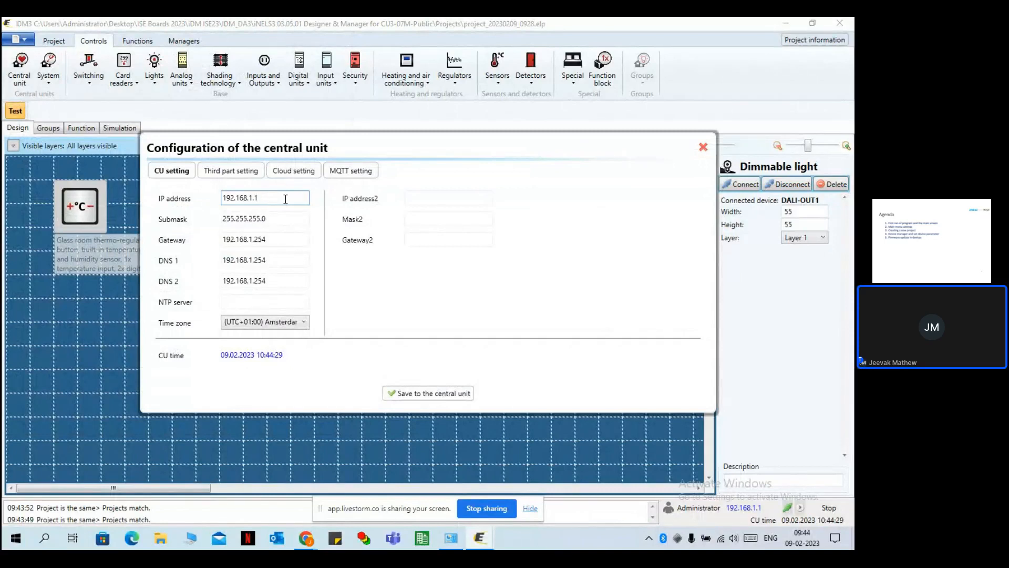
pyautogui.press('BackSpace')
pyautogui.write('50')
# Keep the UTC+01:00 Amsterdam time zone and the CU date at 09.02.2023.
pyautogui.click(255, 328)
pyautogui.click(256, 328)
pyautogui.click(247, 356)
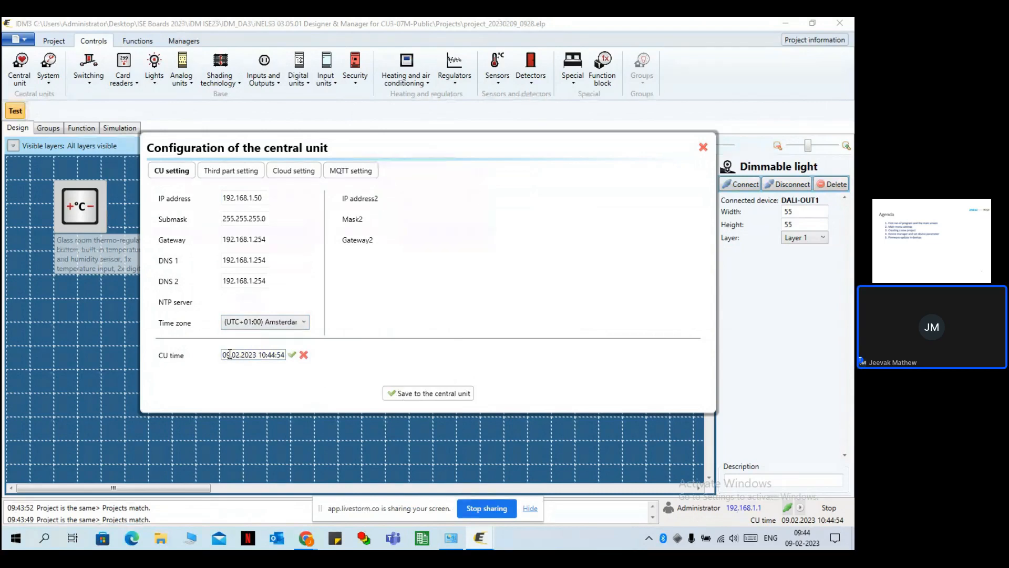
pyautogui.moveTo(230, 355); pyautogui.dragTo(223, 355)
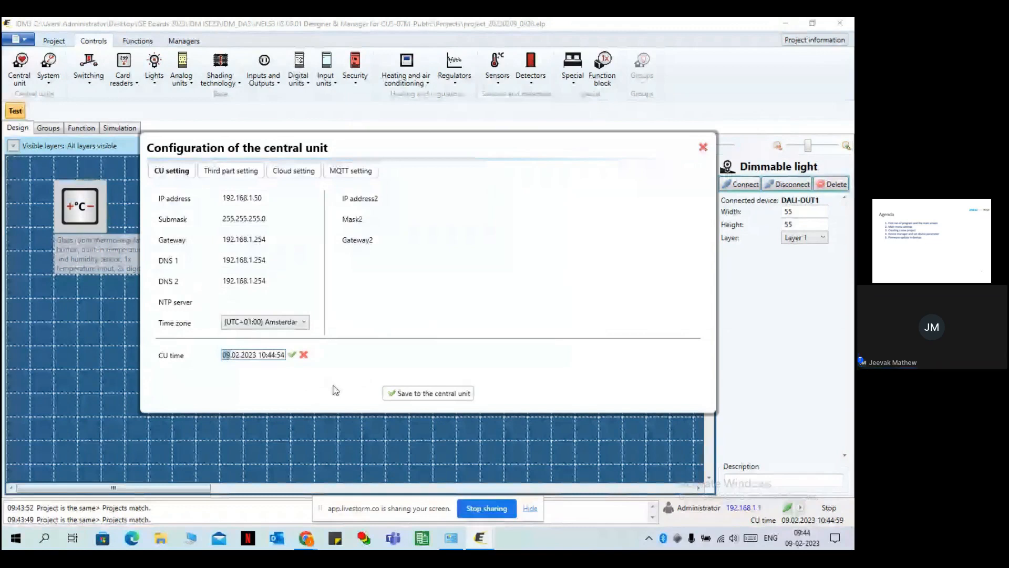
pyautogui.write('1.5')
pyautogui.write('0')
pyautogui.click(289, 354)
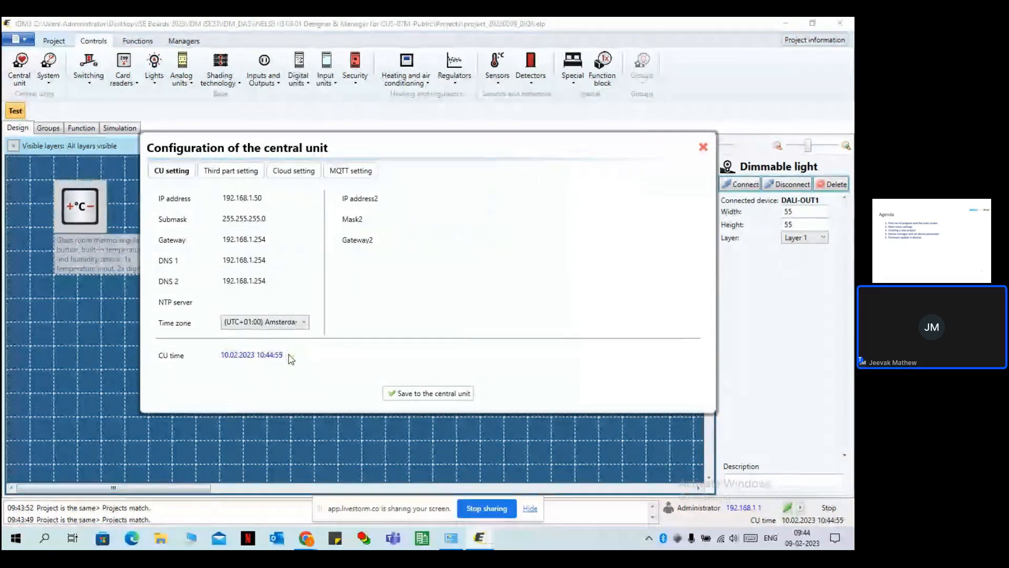
pyautogui.click(230, 356)
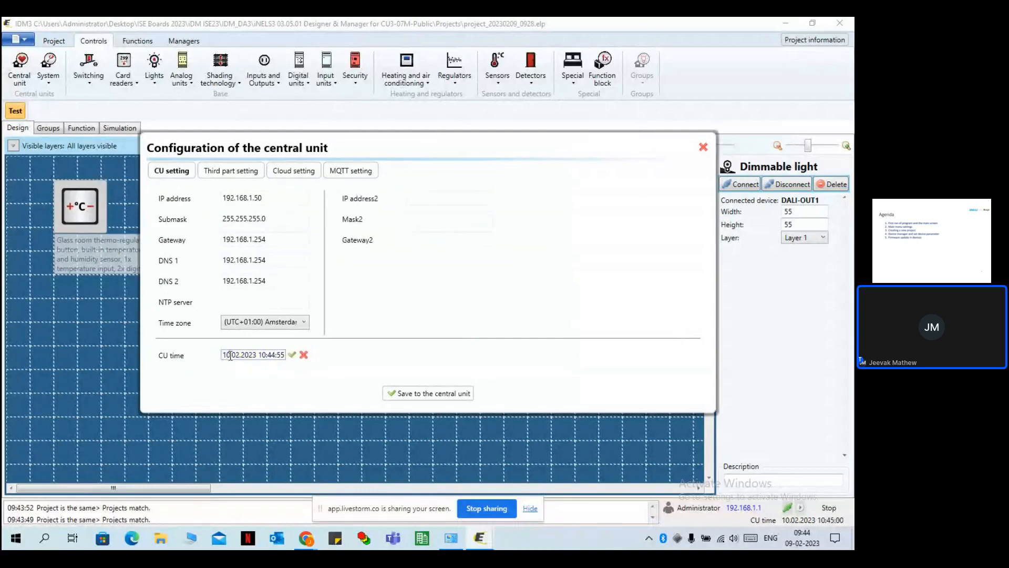
pyautogui.moveTo(230, 356); pyautogui.dragTo(222, 364)
pyautogui.write('09')
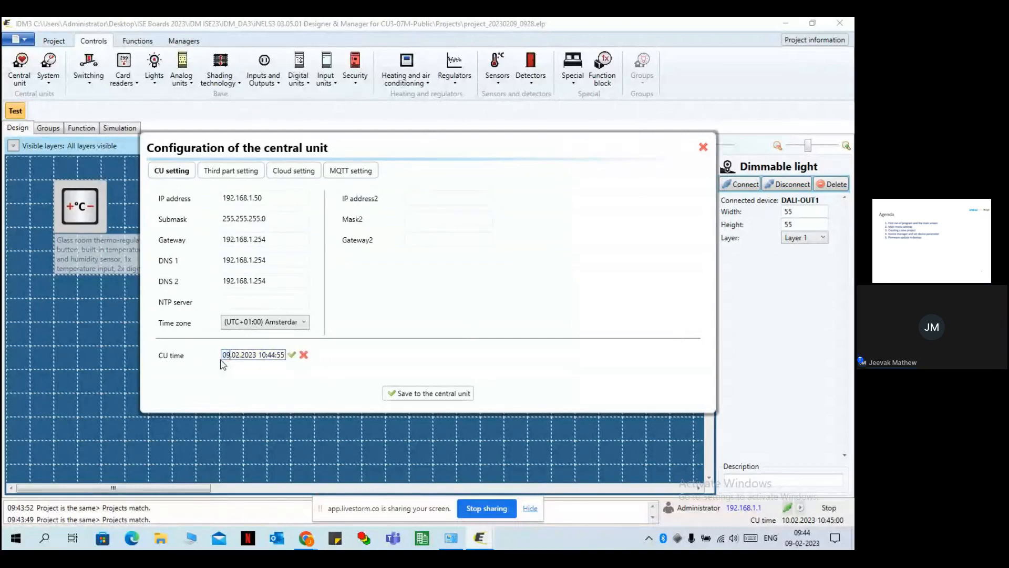
pyautogui.click(292, 354)
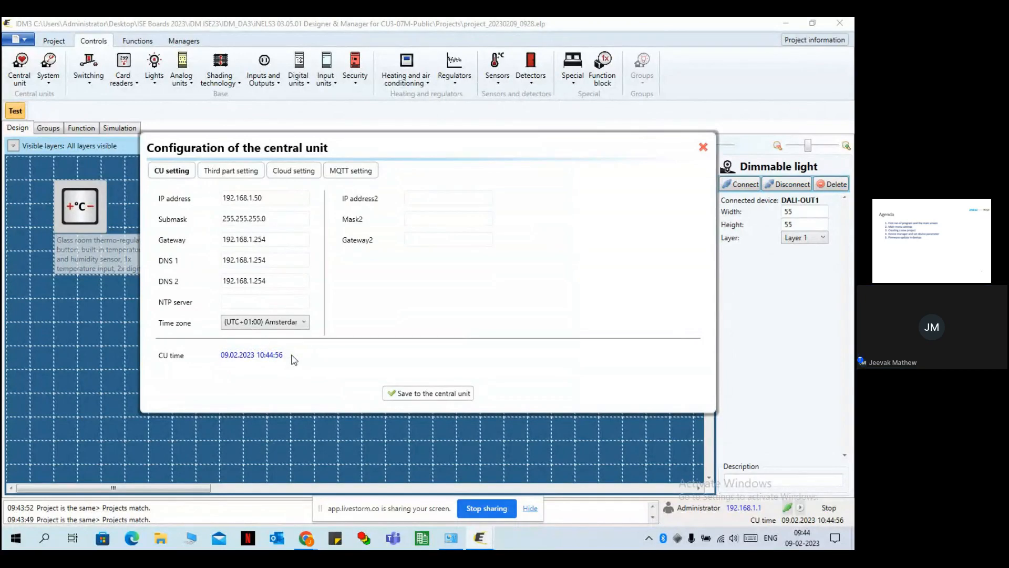
pyautogui.click(230, 172)
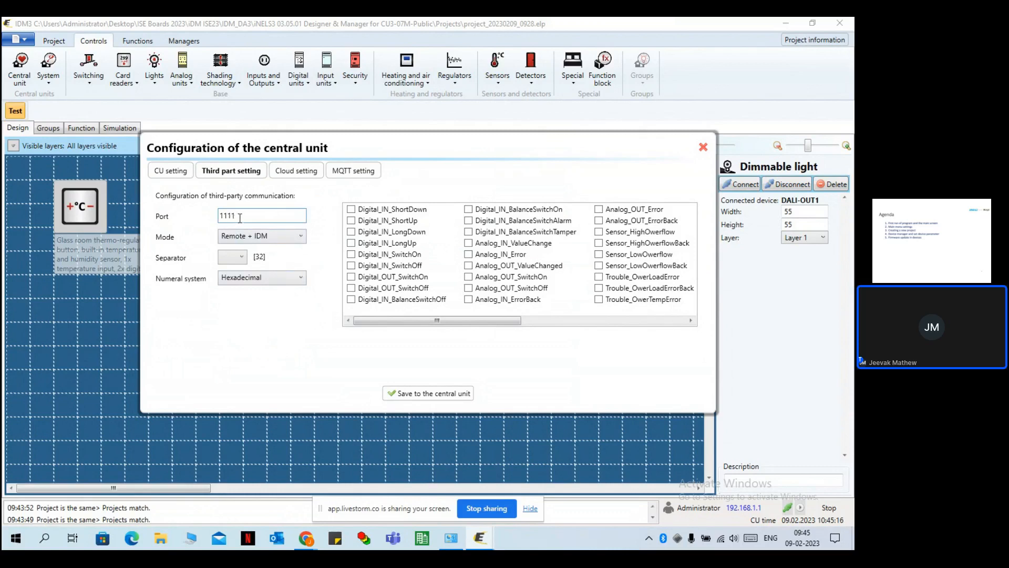
# Confirm third-party communication uses port 1111, Remote + IDM mode and Hexadecimal numbering.
pyautogui.moveTo(242, 217); pyautogui.dragTo(206, 212)
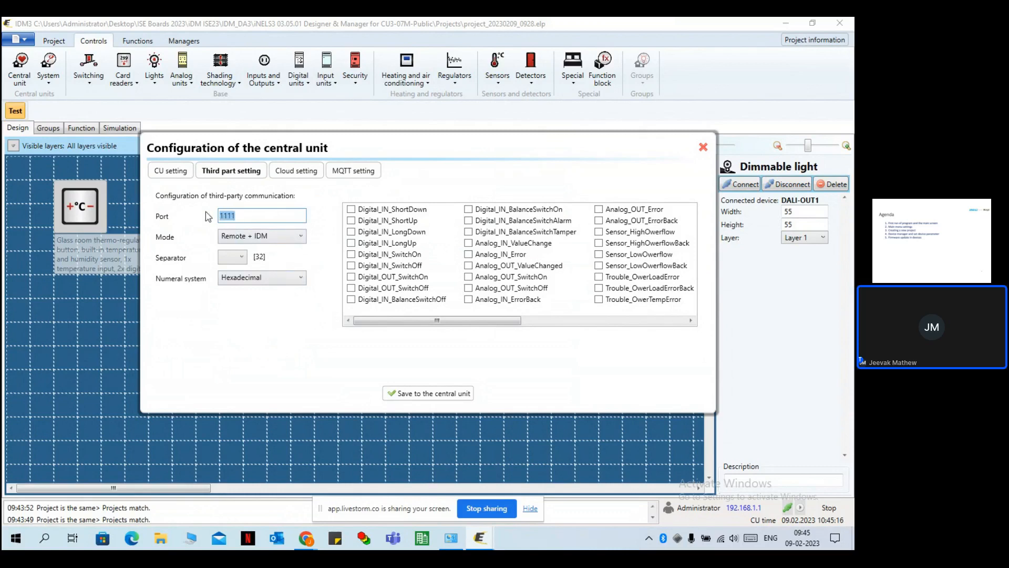
pyautogui.click(269, 239)
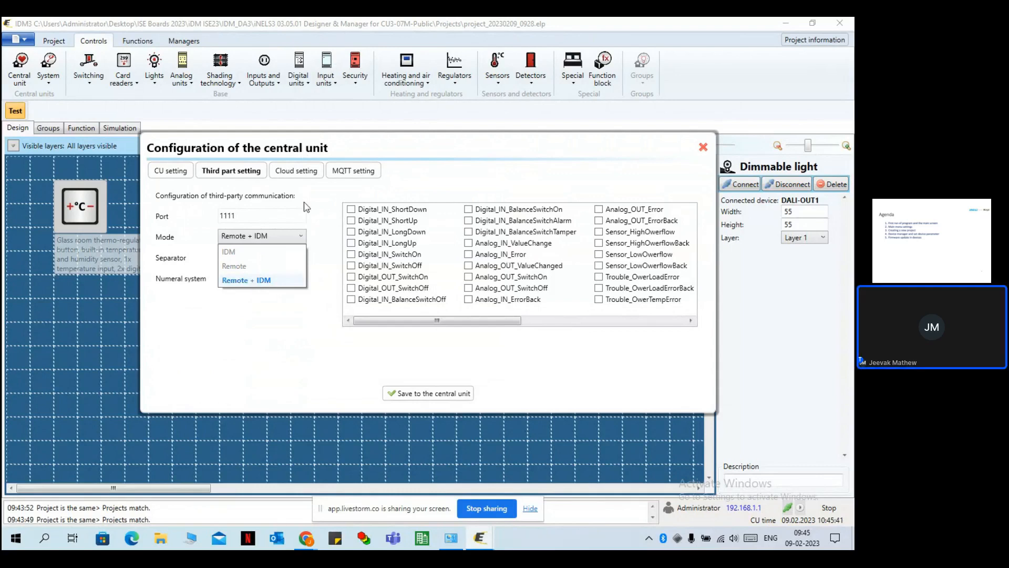
pyautogui.click(287, 284)
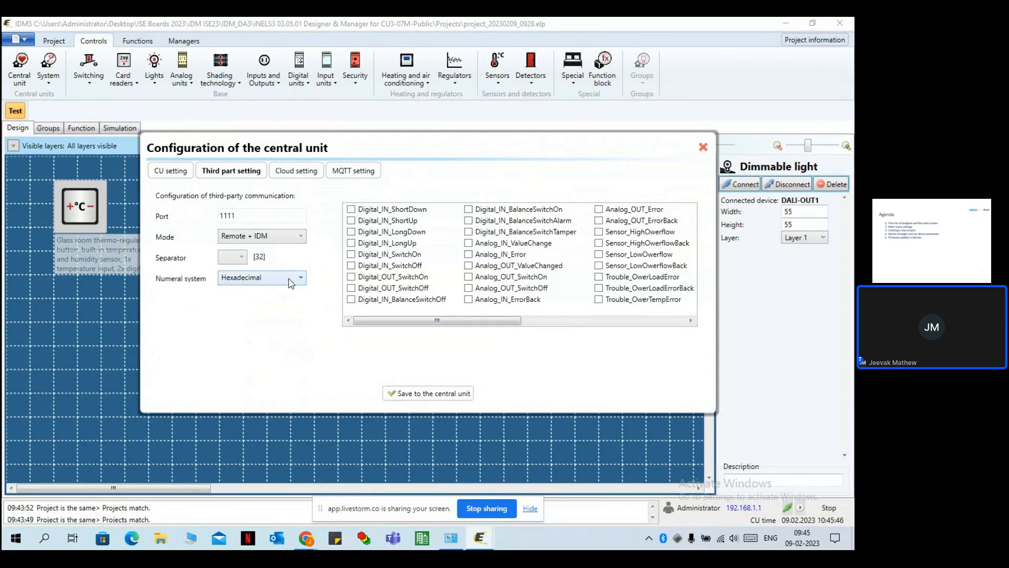
pyautogui.click(290, 282)
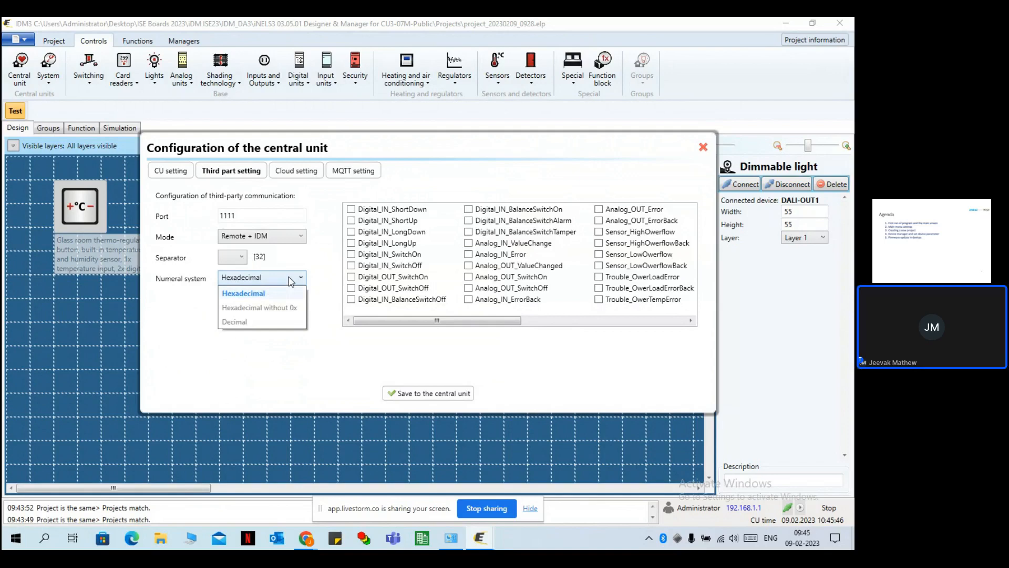
pyautogui.click(271, 293)
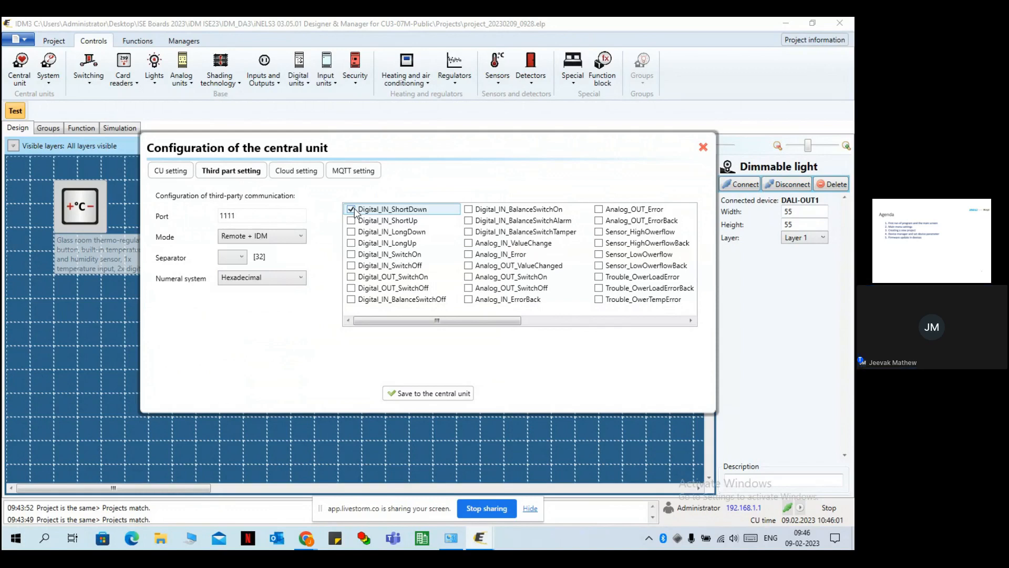
# Enable the Digital_IN ShortUp, LongDown, LongUp, SwitchOn, SwitchOff and digital output events.
pyautogui.click(351, 221)
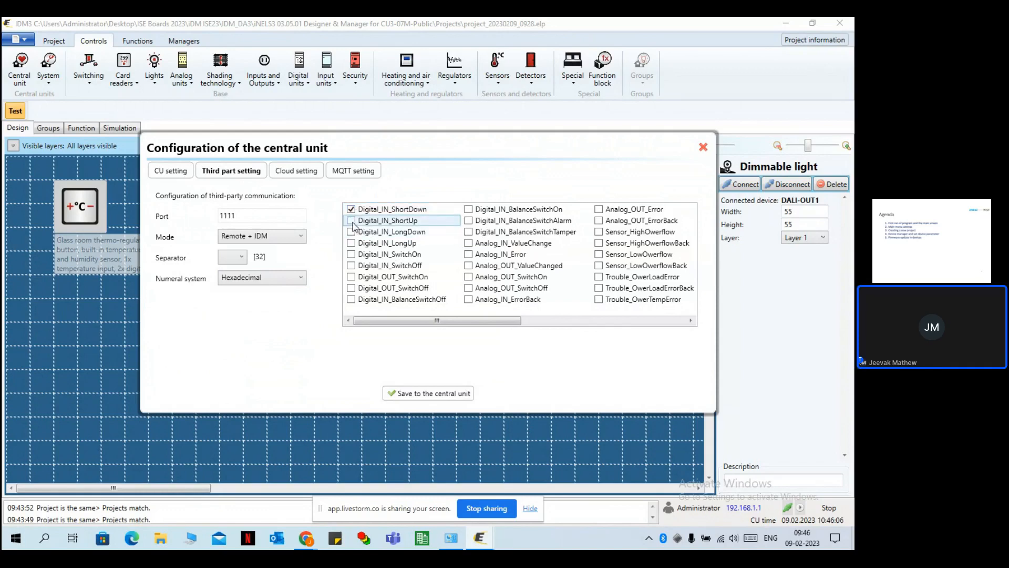
pyautogui.click(351, 232)
pyautogui.click(351, 242)
pyautogui.click(351, 255)
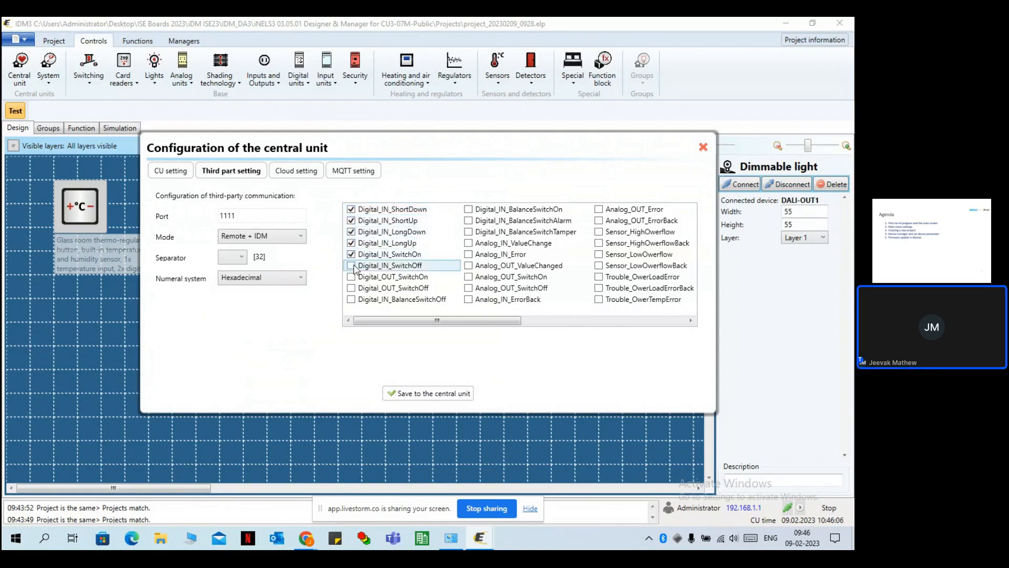
pyautogui.click(351, 277)
pyautogui.click(352, 288)
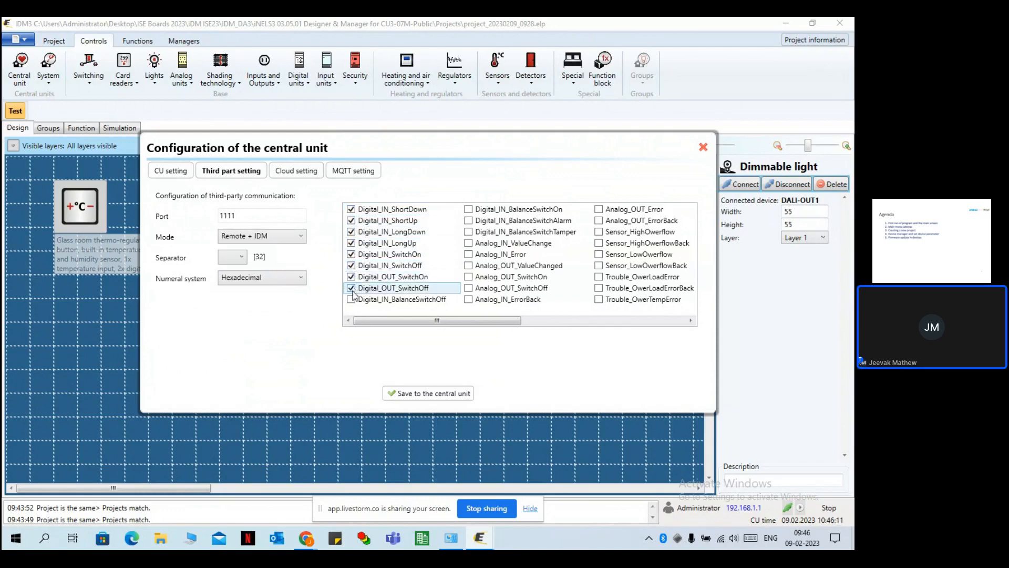
pyautogui.click(352, 299)
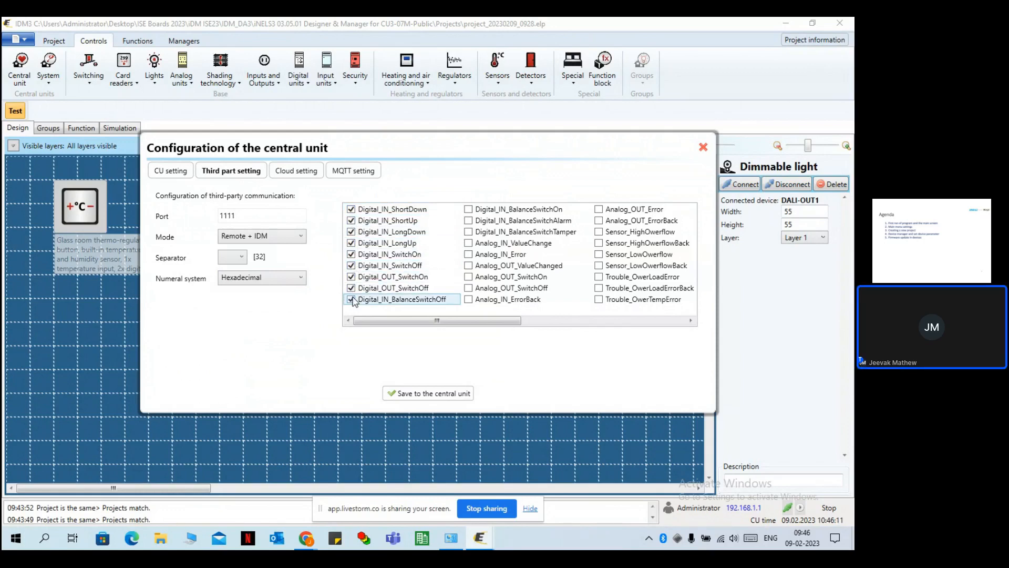
pyautogui.click(352, 299)
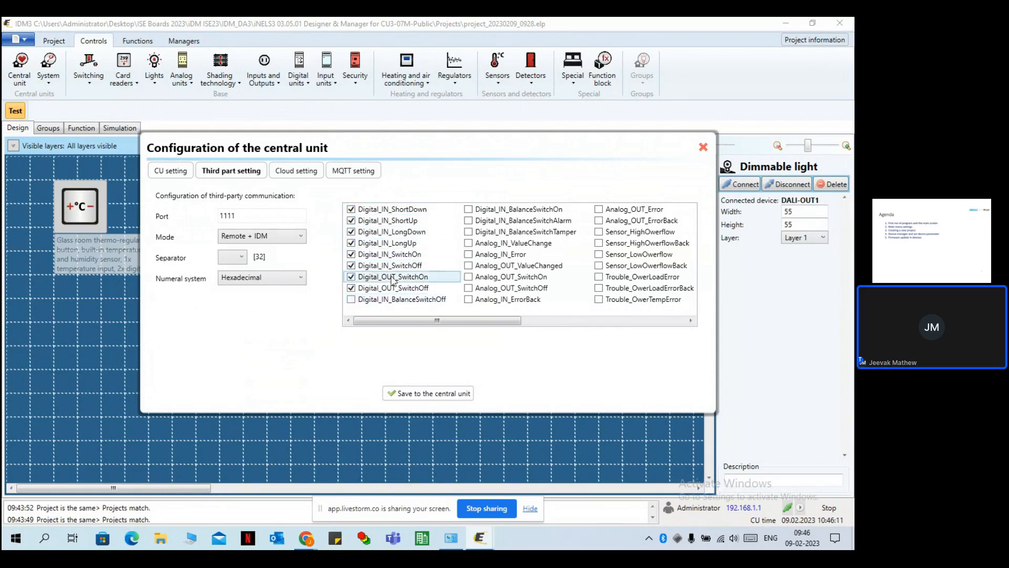
# Enable the Analog_IN ValueChange and Error and Analog_OUT ValueChanged and SwitchOn events.
pyautogui.click(469, 243)
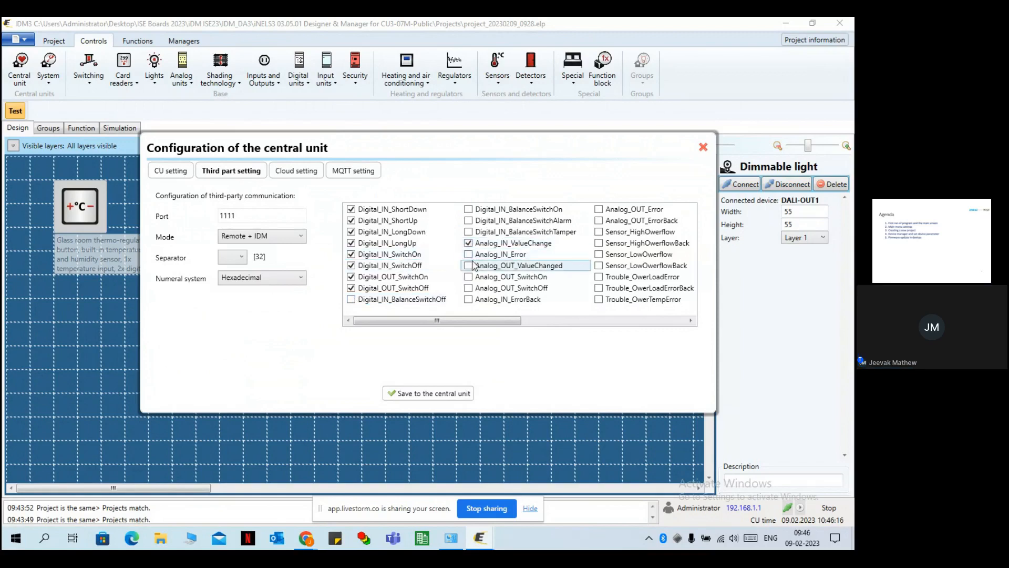
pyautogui.click(469, 254)
pyautogui.click(469, 265)
pyautogui.click(469, 276)
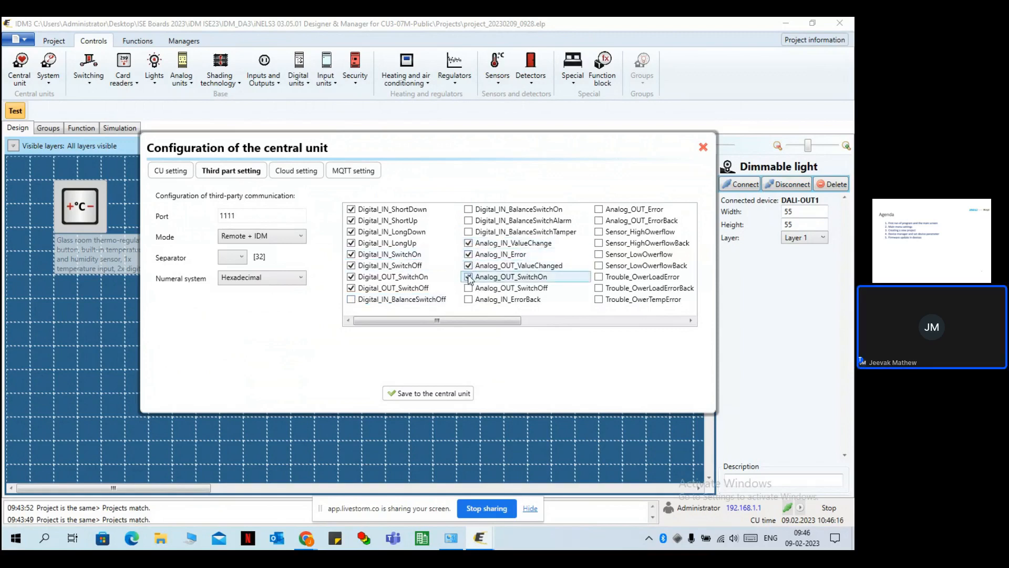
pyautogui.moveTo(459, 321); pyautogui.dragTo(490, 321)
# Enable the Sensor High and Low Owerflow and OwerflowBack events.
pyautogui.click(535, 265)
pyautogui.click(534, 254)
pyautogui.click(534, 243)
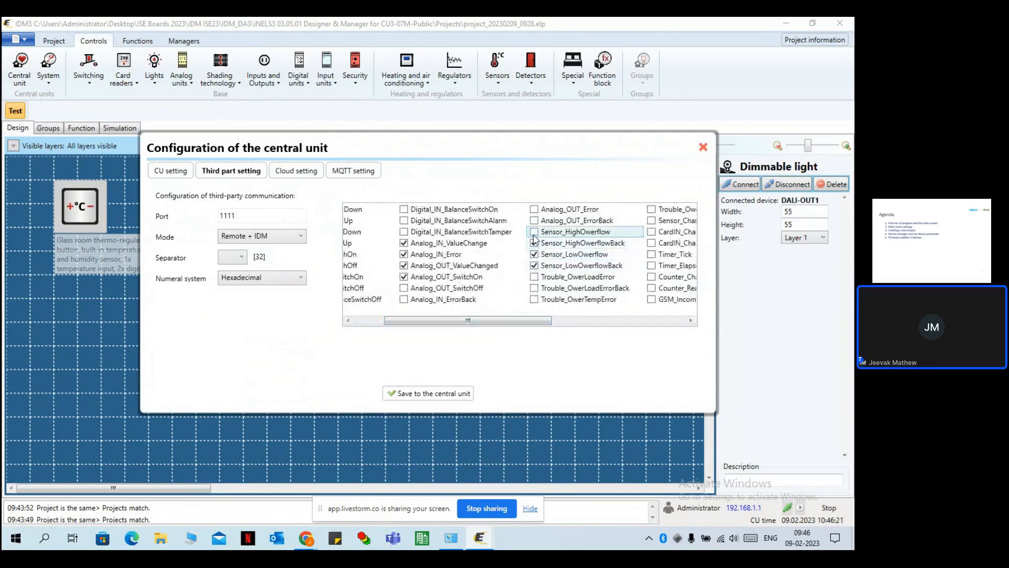
pyautogui.click(534, 232)
pyautogui.moveTo(503, 322); pyautogui.dragTo(600, 323)
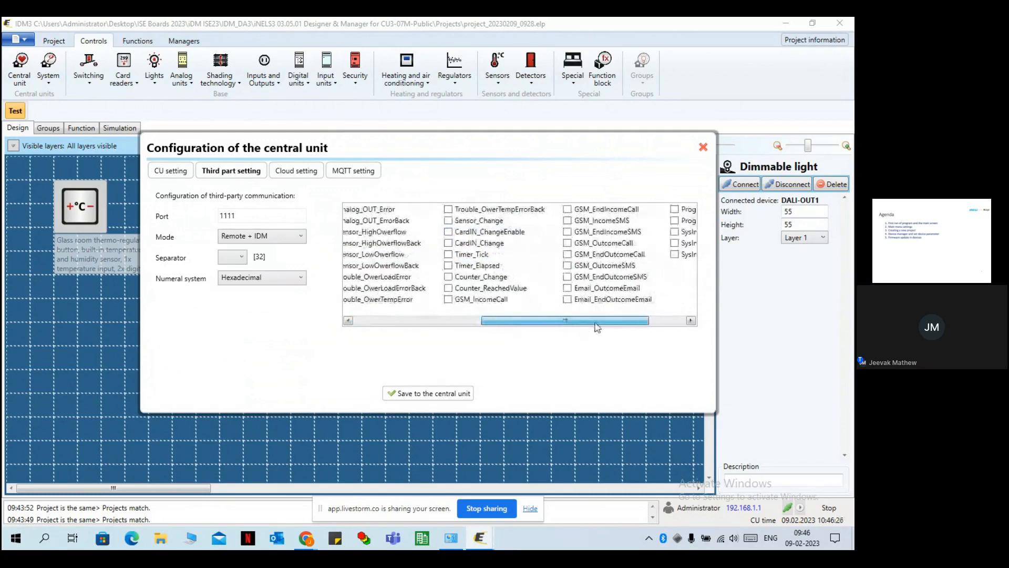
# Enable the CardIN_ChangeEnable, CardIN_Change, Timer_Tick, Timer_Elapsed and Counter_Change events.
pyautogui.click(448, 233)
pyautogui.click(449, 243)
pyautogui.click(448, 254)
pyautogui.click(448, 265)
pyautogui.click(448, 277)
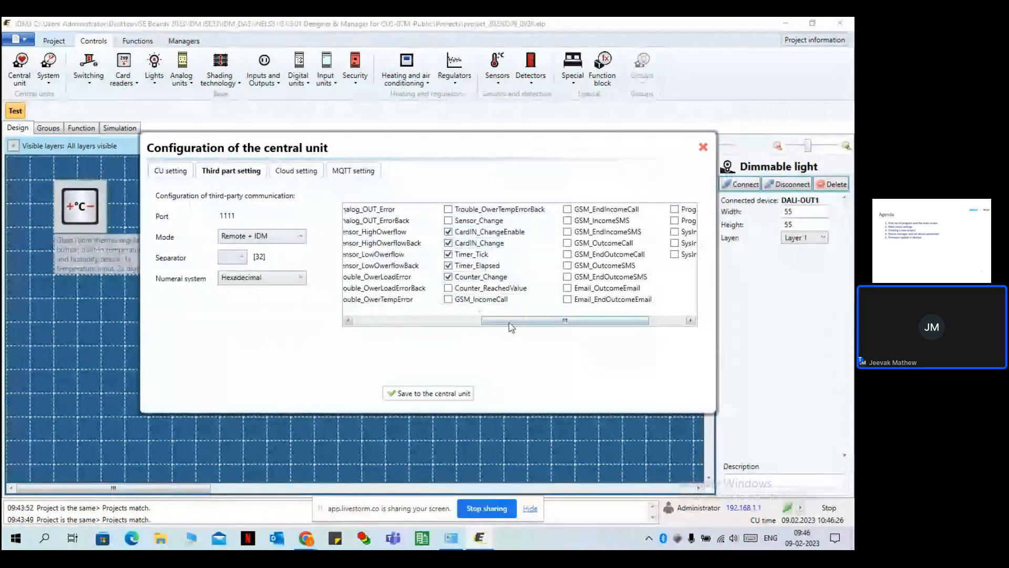
pyautogui.moveTo(509, 323); pyautogui.dragTo(549, 322)
# Enable the Program_ValueSwitchOn/Off and SysInt_Change, ChangeUp and ChangeDown events.
pyautogui.click(598, 210)
pyautogui.click(598, 221)
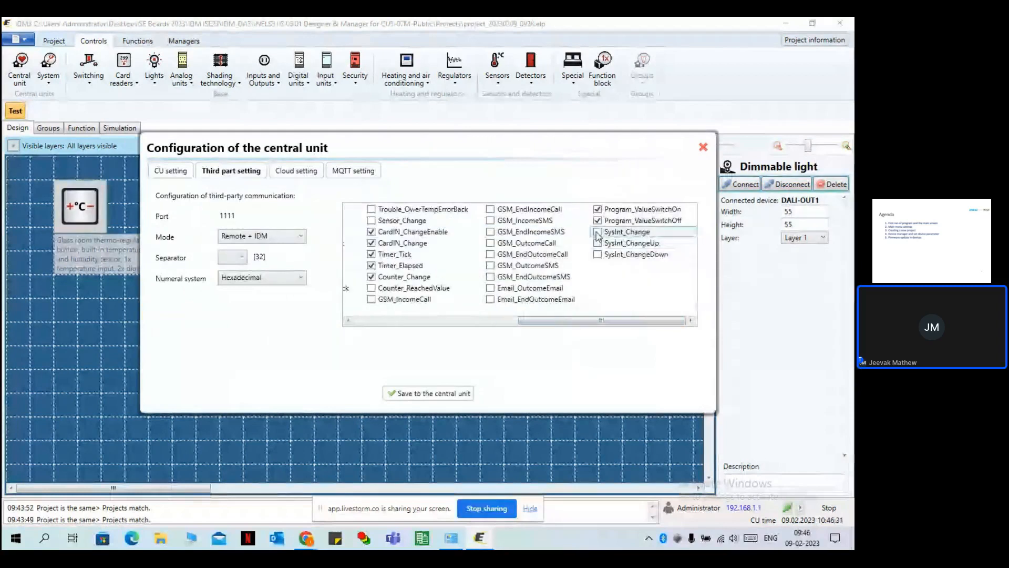
pyautogui.click(598, 232)
pyautogui.click(598, 243)
pyautogui.click(597, 254)
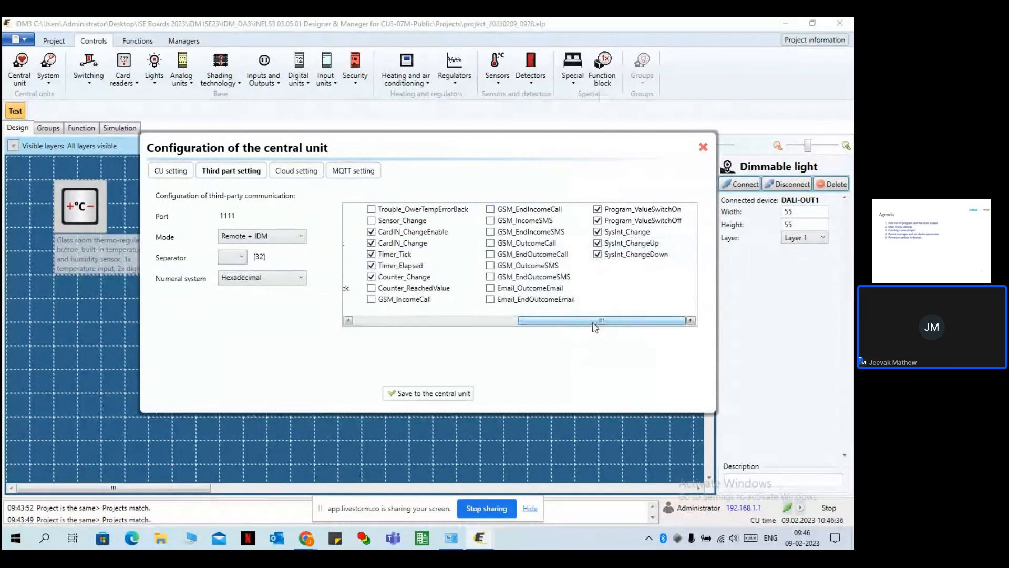
pyautogui.click(293, 172)
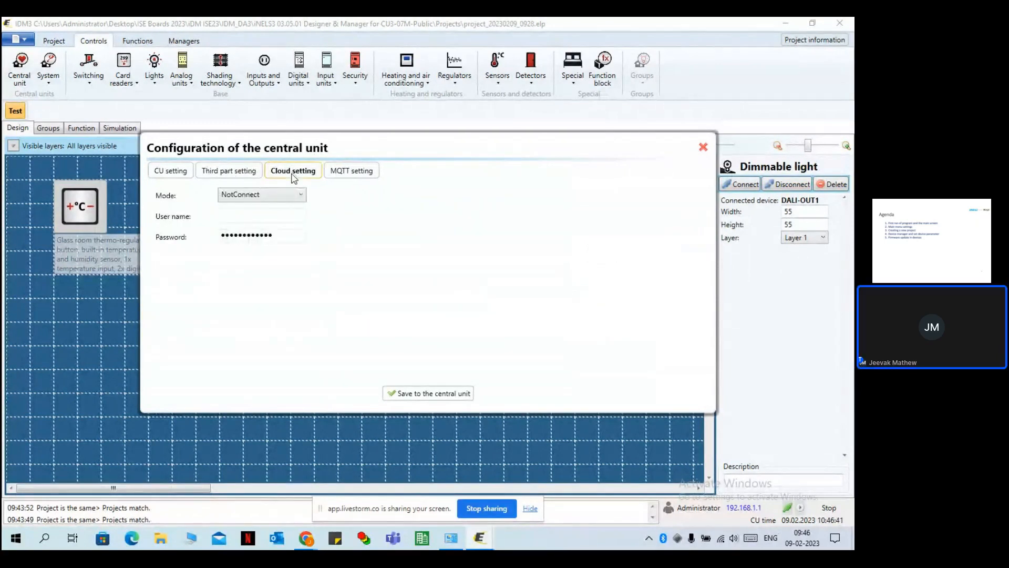
# Set the cloud mode to Admin and fill in the cloud user name and password.
pyautogui.click(283, 196)
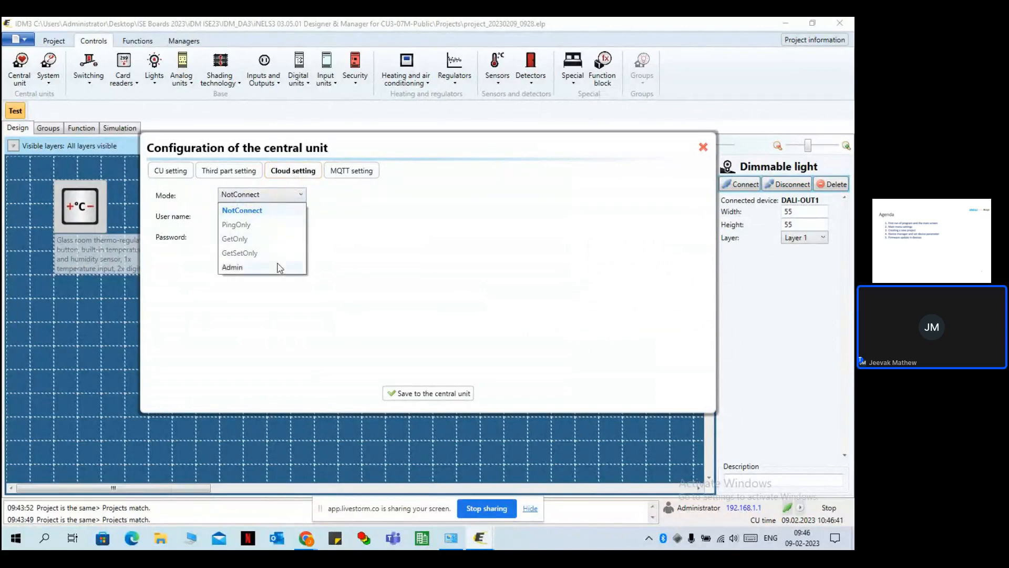
pyautogui.click(280, 269)
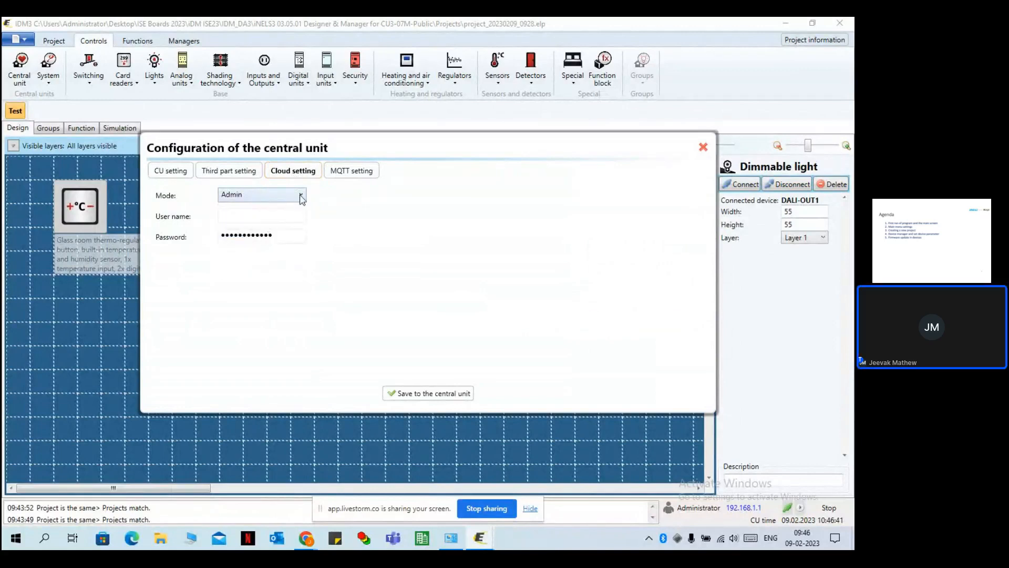
pyautogui.click(278, 213)
pyautogui.click(291, 235)
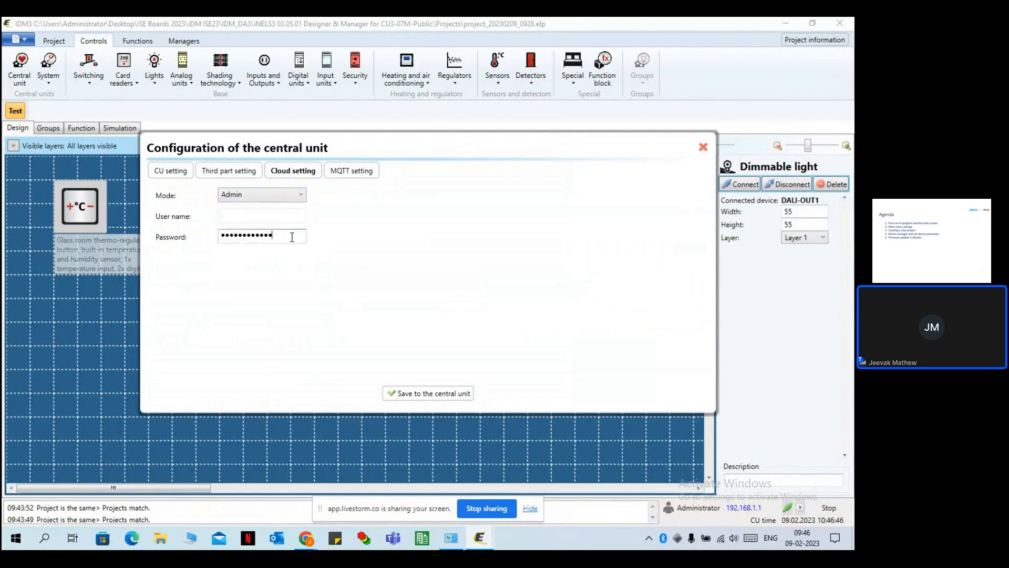
# Set the MQTT mode to Connect and enter the MQTT password.
pyautogui.click(345, 172)
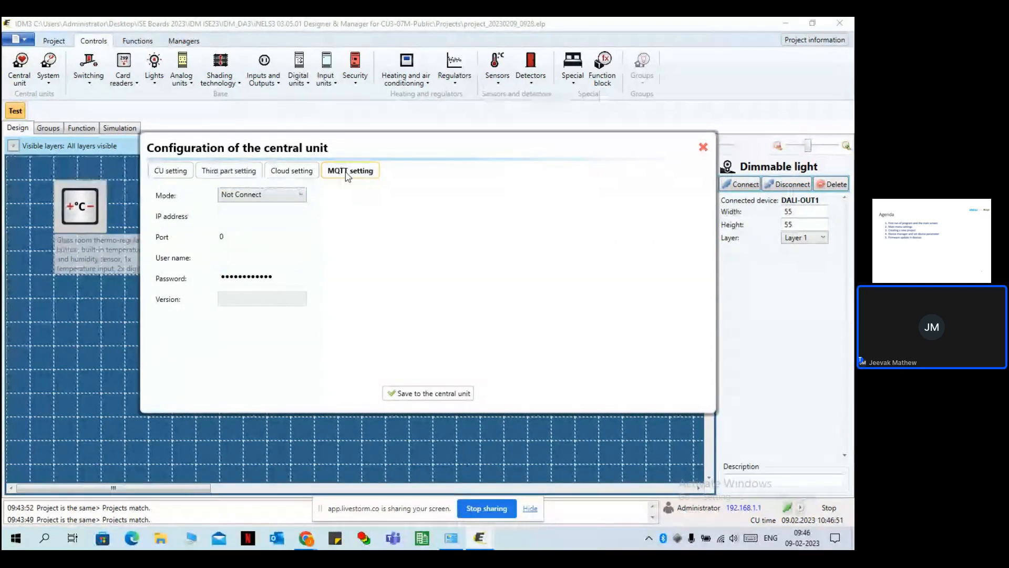
pyautogui.click(277, 195)
pyautogui.click(266, 225)
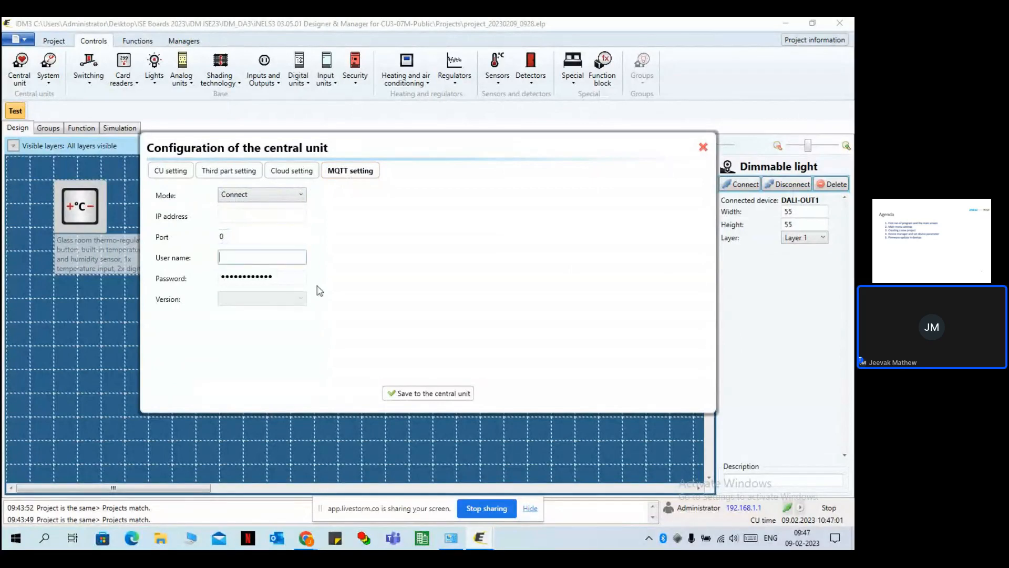
pyautogui.click(303, 277)
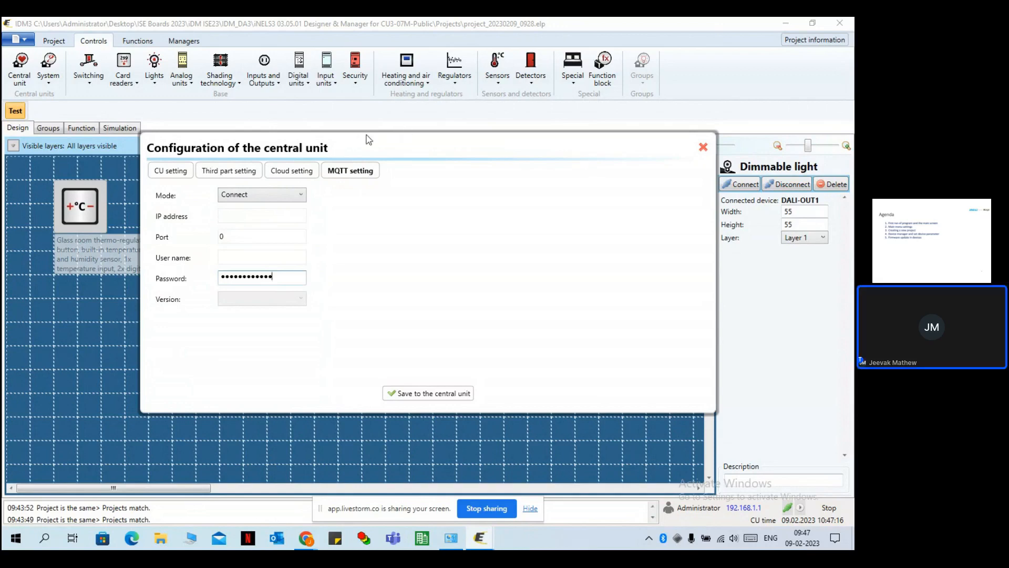
pyautogui.click(171, 171)
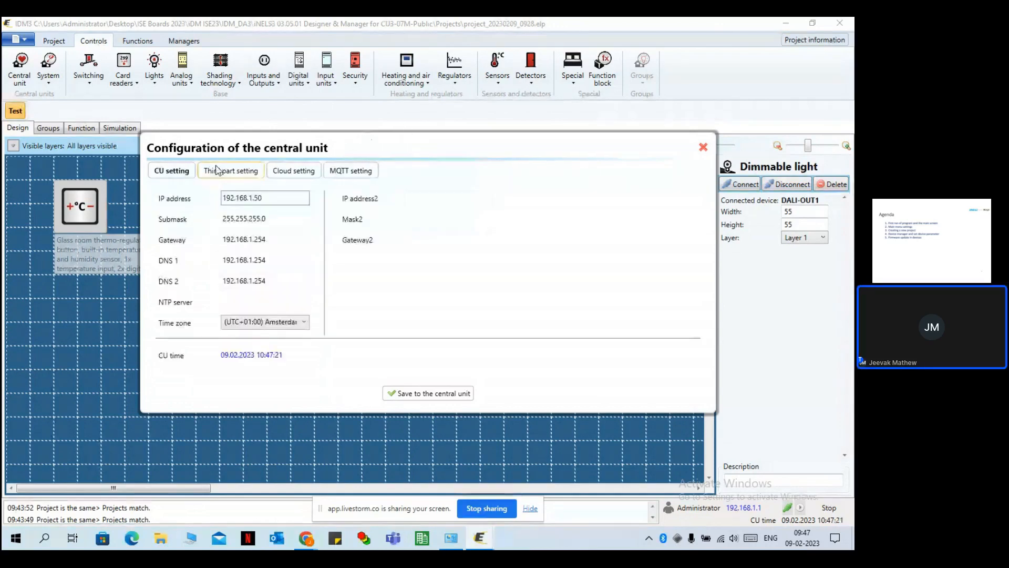
# Save the configuration with IP 192.168.1.50 to the central unit and close the dialog.
pyautogui.click(430, 393)
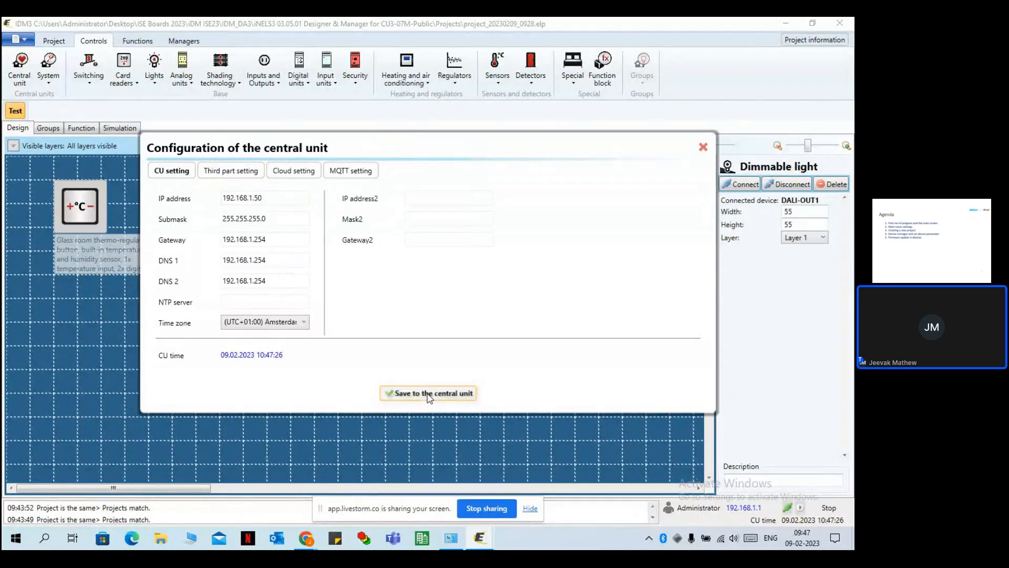
pyautogui.click(703, 148)
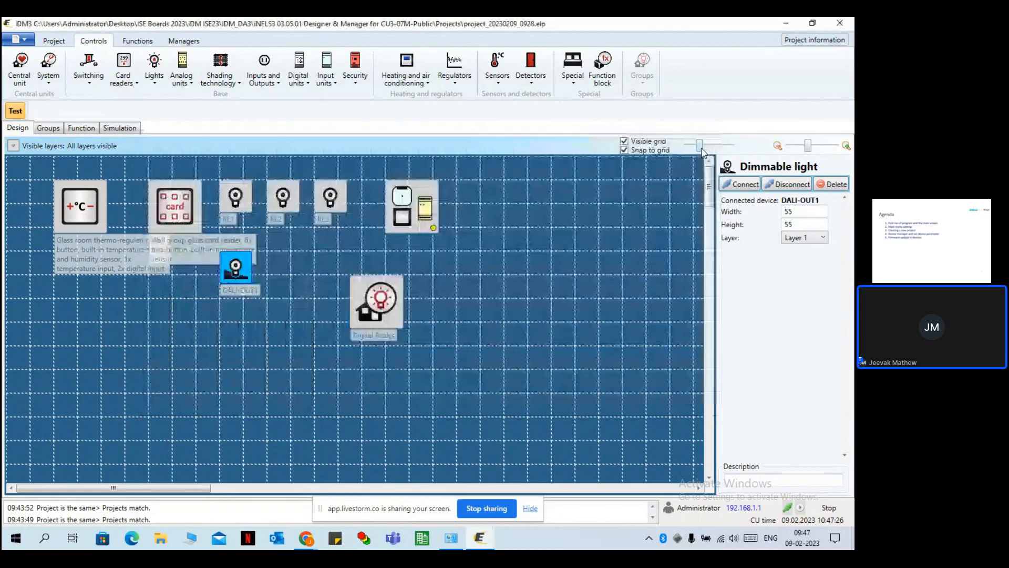
# Disconnect, set the connection IP to 192.168.1.50 in Settings, ping-test it and apply.
pyautogui.click(789, 508)
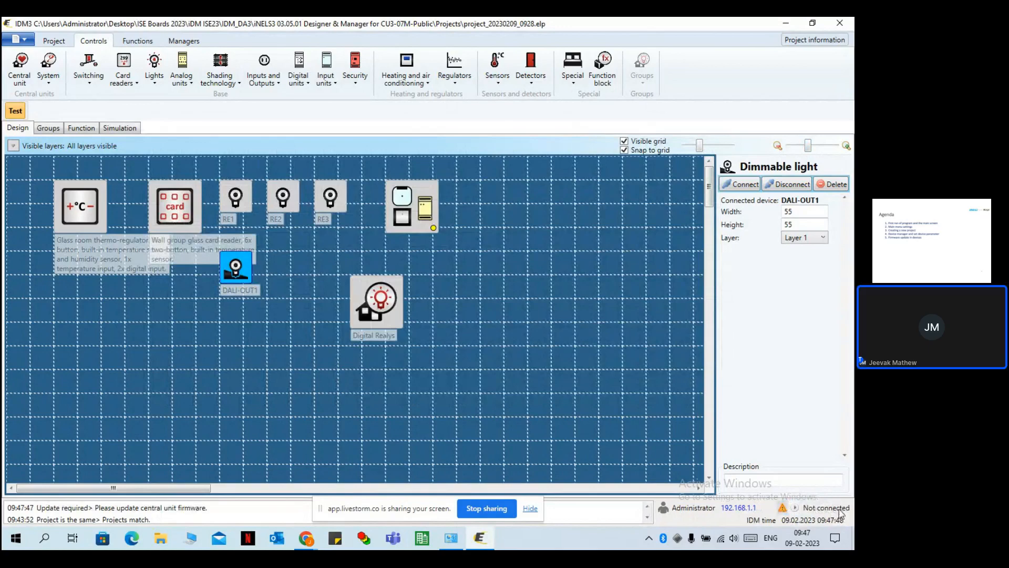
pyautogui.click(17, 39)
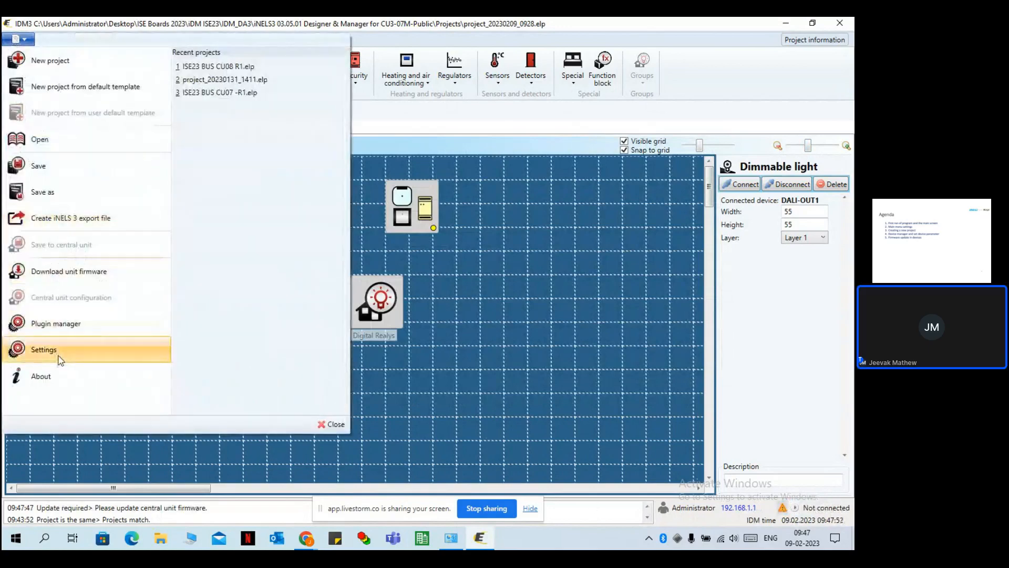
pyautogui.click(58, 355)
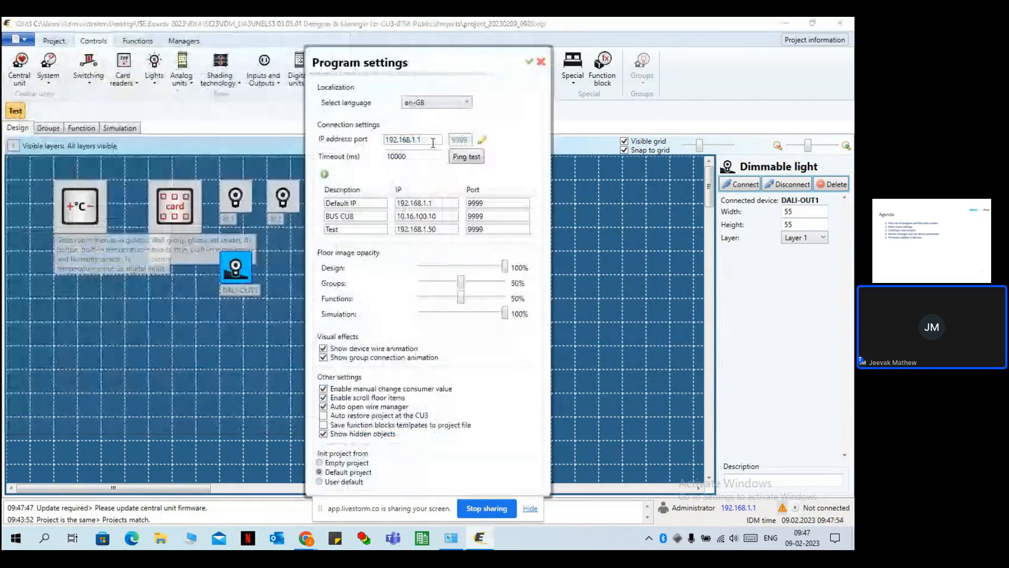
pyautogui.click(432, 142)
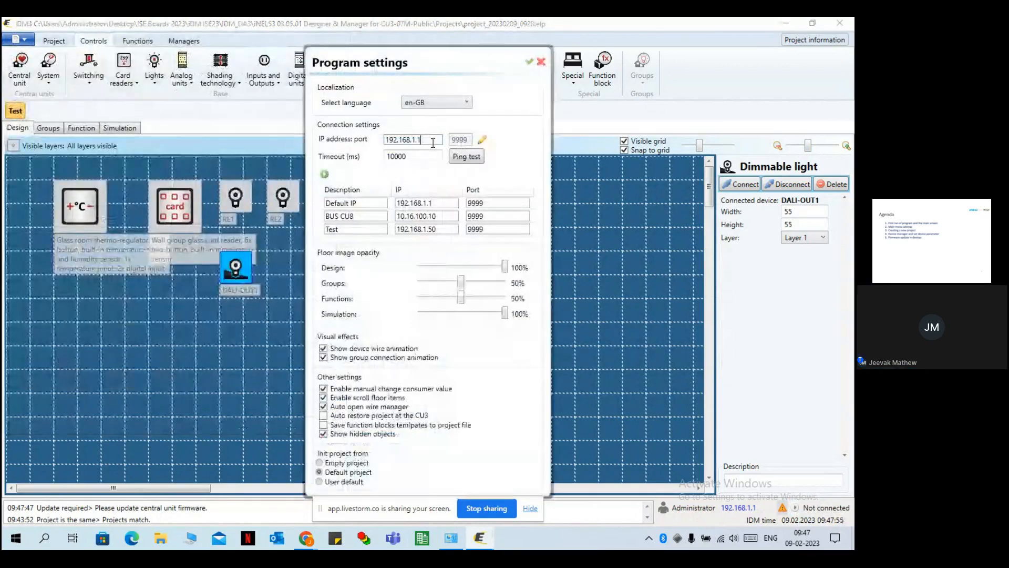
pyautogui.press('BackSpace')
pyautogui.write('50')
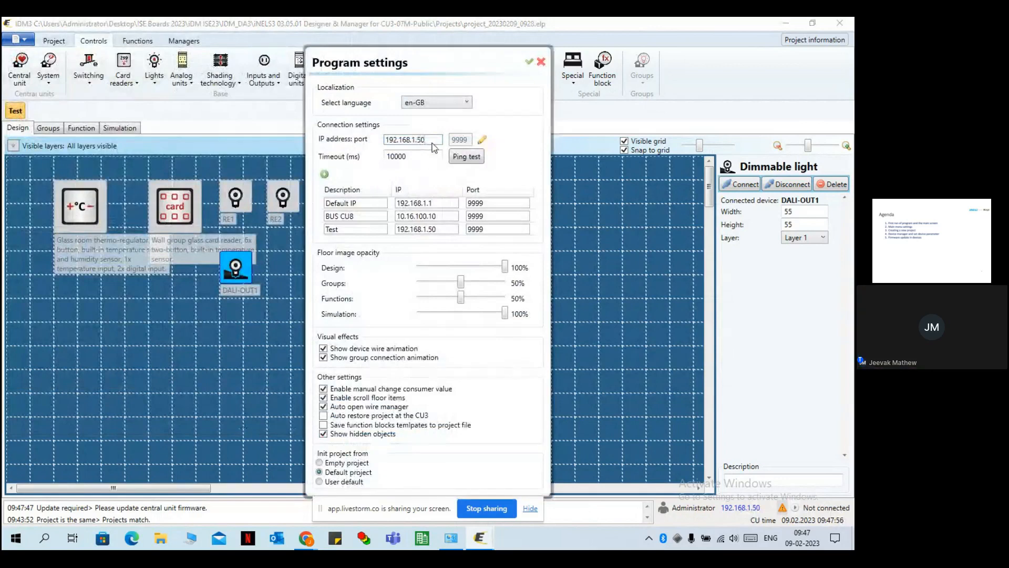
pyautogui.click(463, 158)
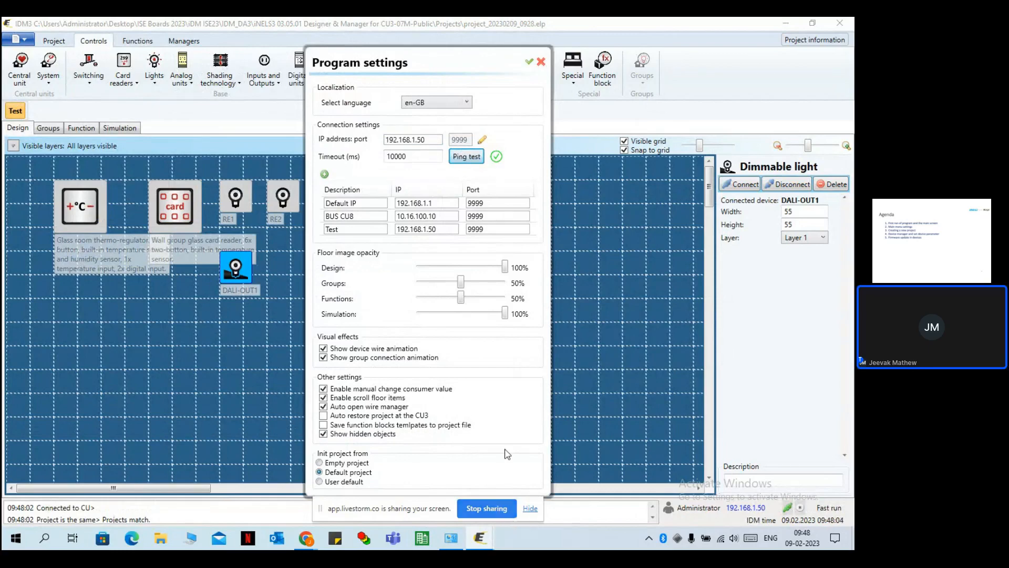
pyautogui.click(529, 62)
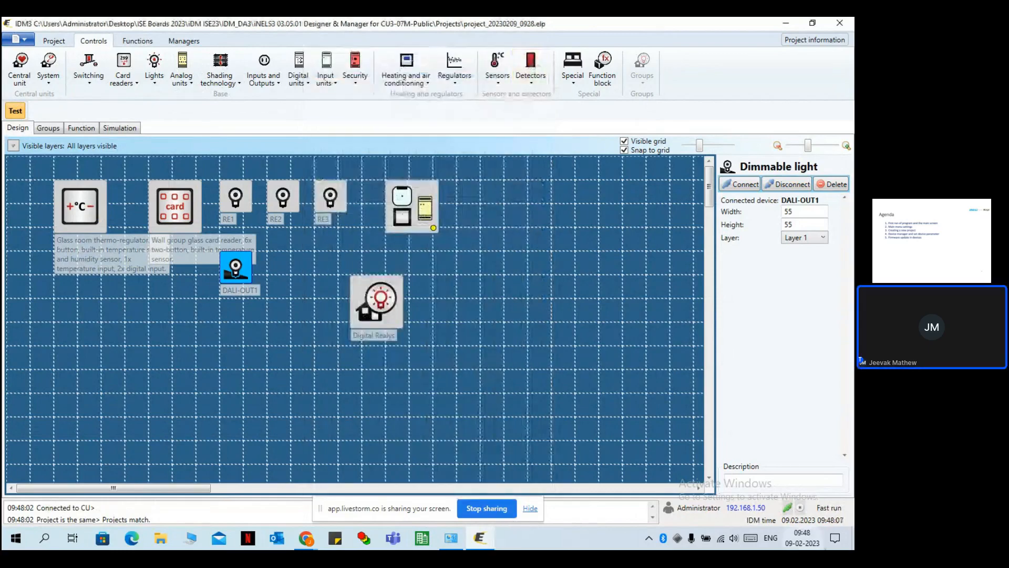